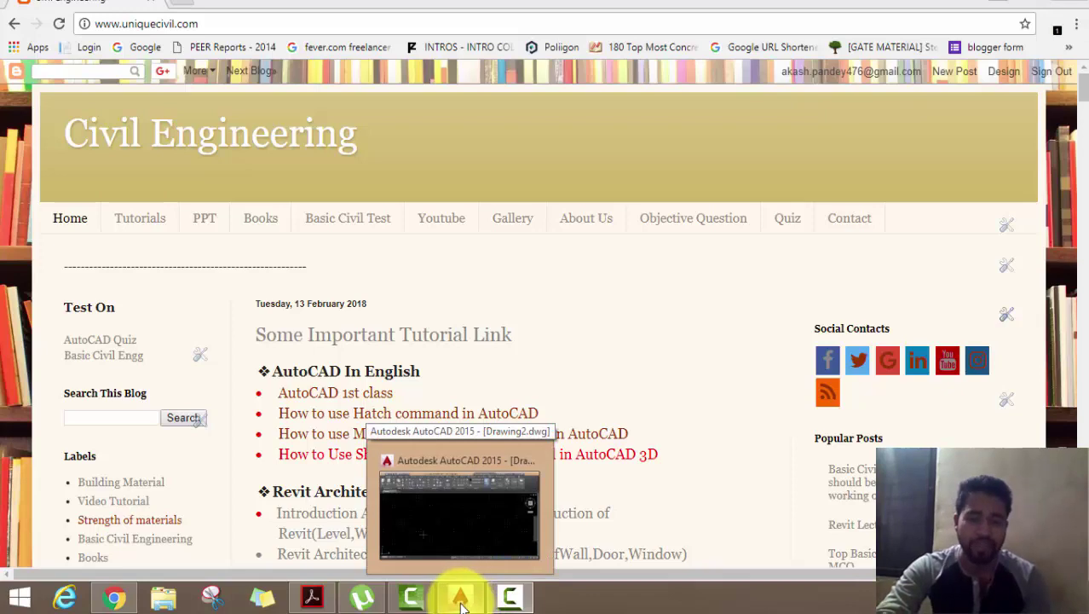
- Bring the empty Drawing2 window forward and drag a selection window on its canvas
left_click(460, 601)
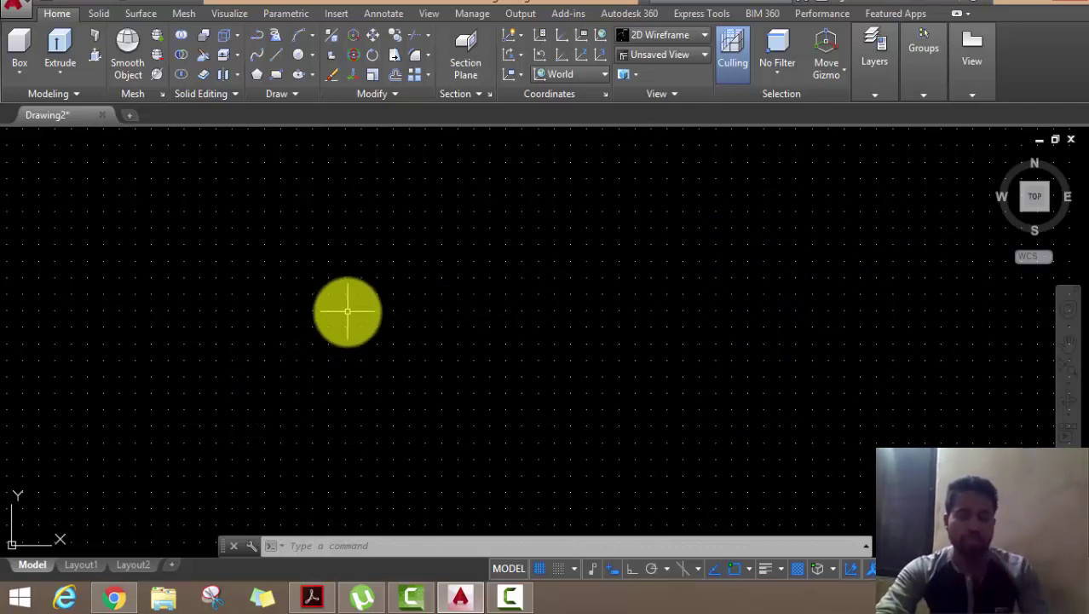
left_click(348, 309)
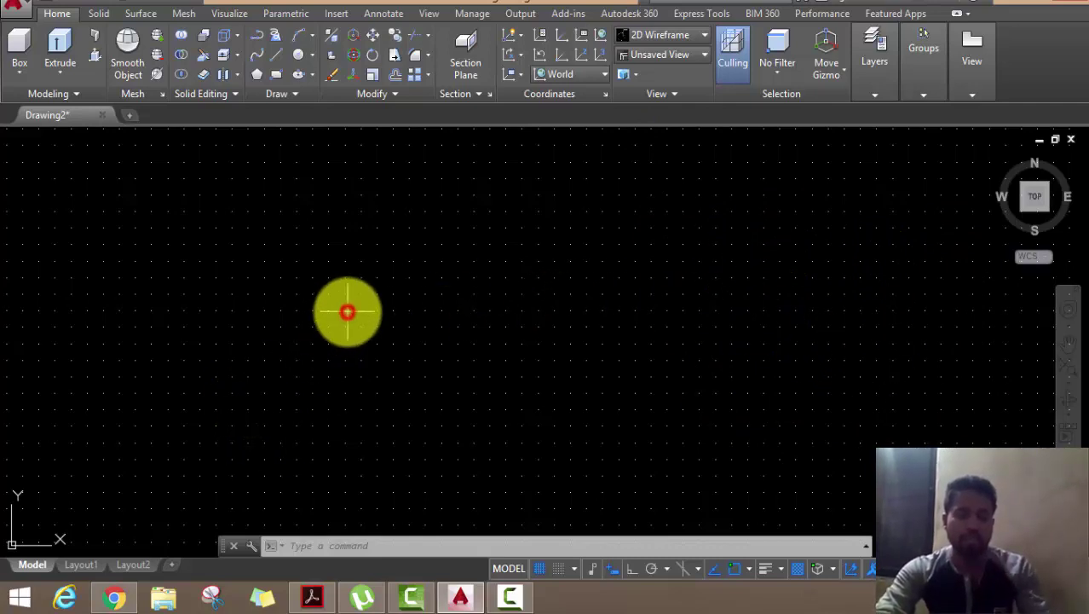
left_click(264, 397)
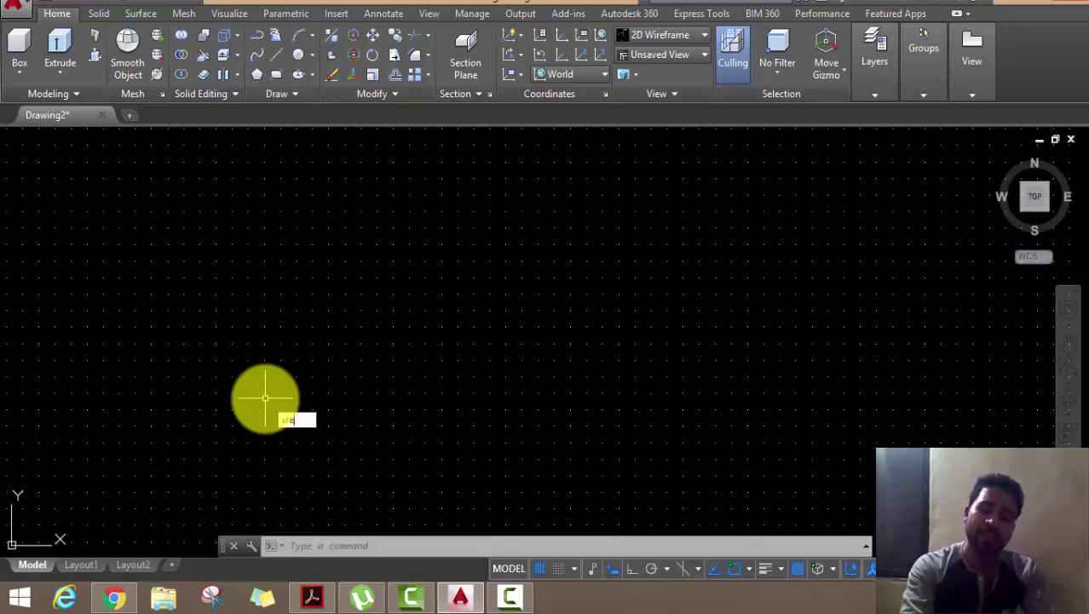
- Run XREF to show the External References palette and expand its Attach options
type("a")
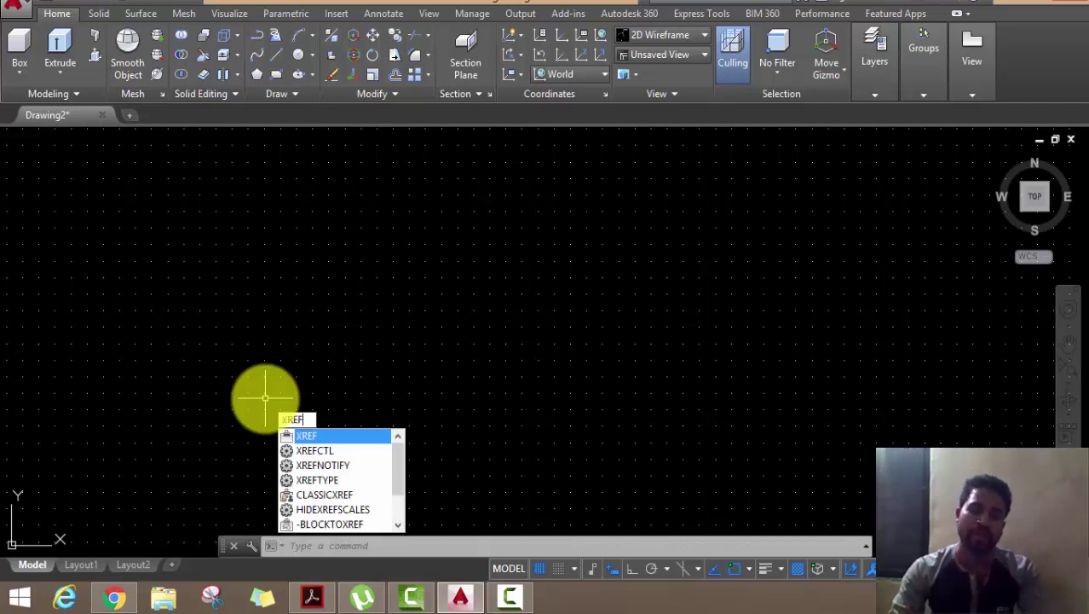
key("Return")
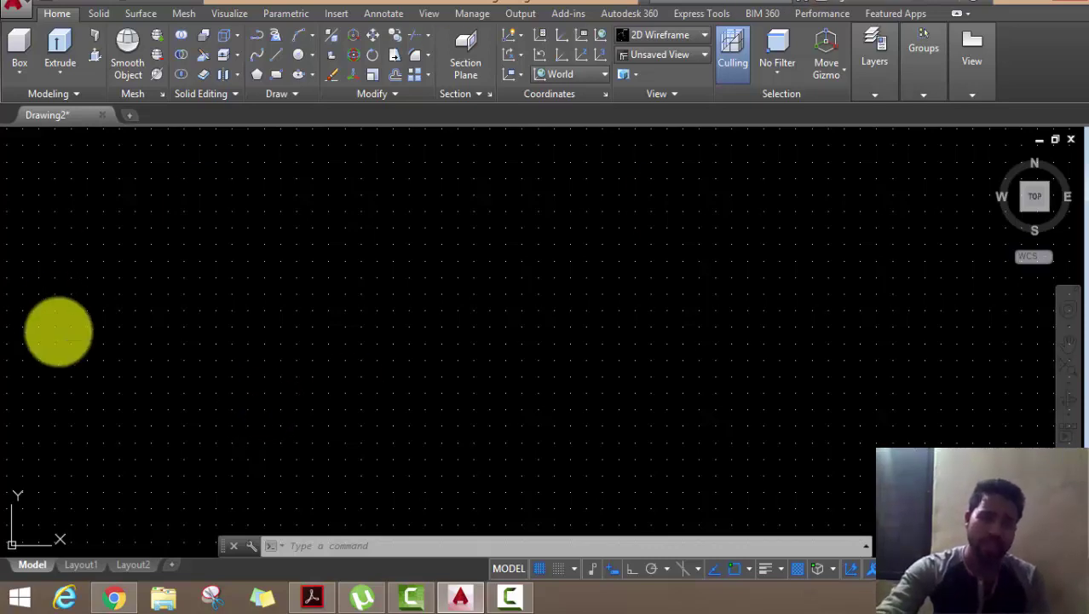
type("XREF")
key("Return")
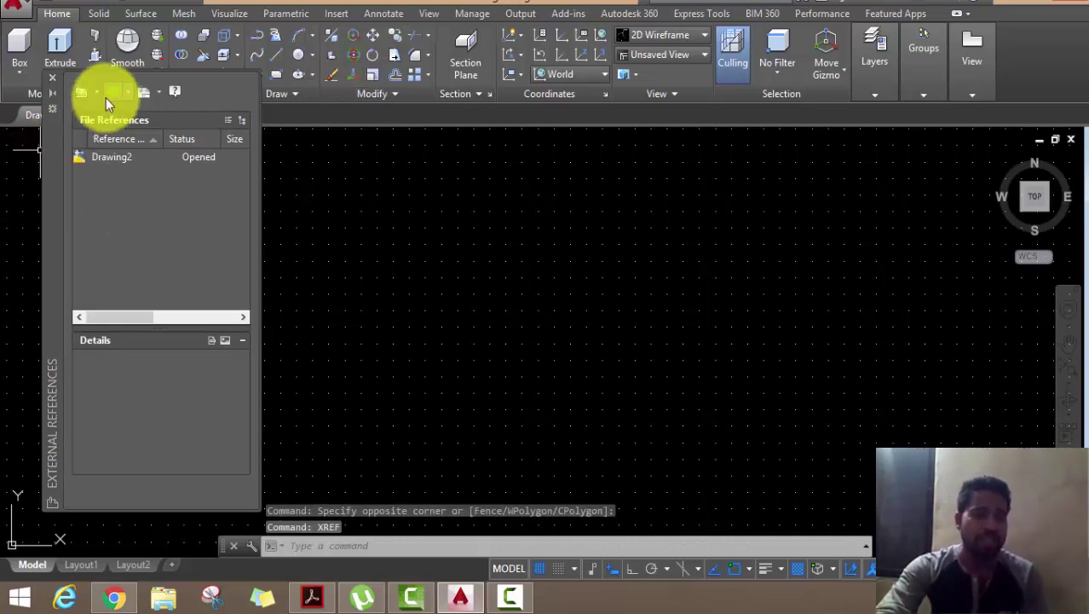
left_click(95, 92)
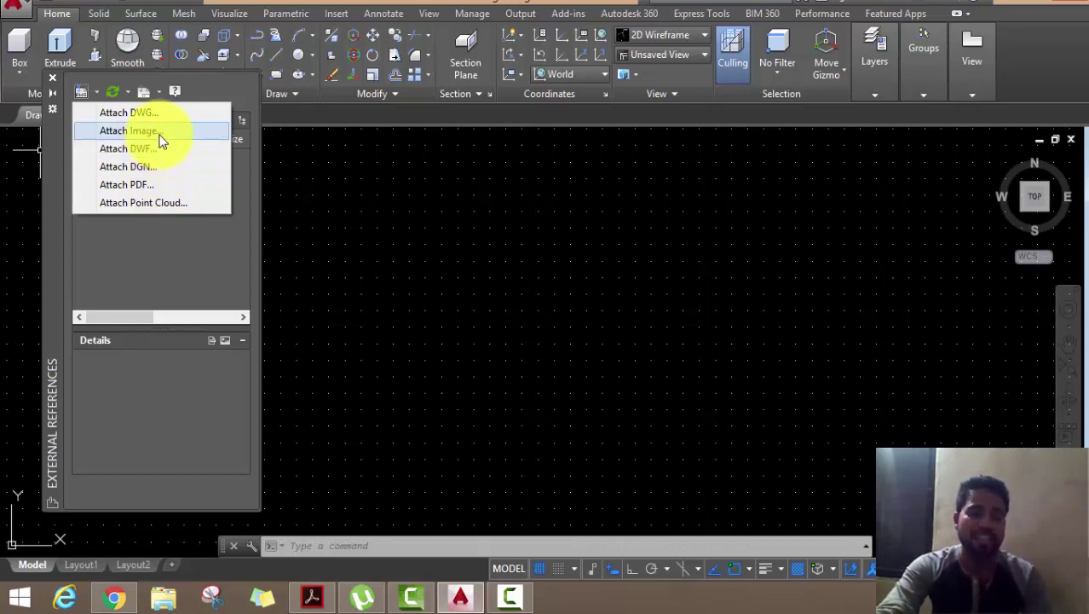
- Attach the '3d obj' image from the Desktop as an image reference with default settings
key("Escape")
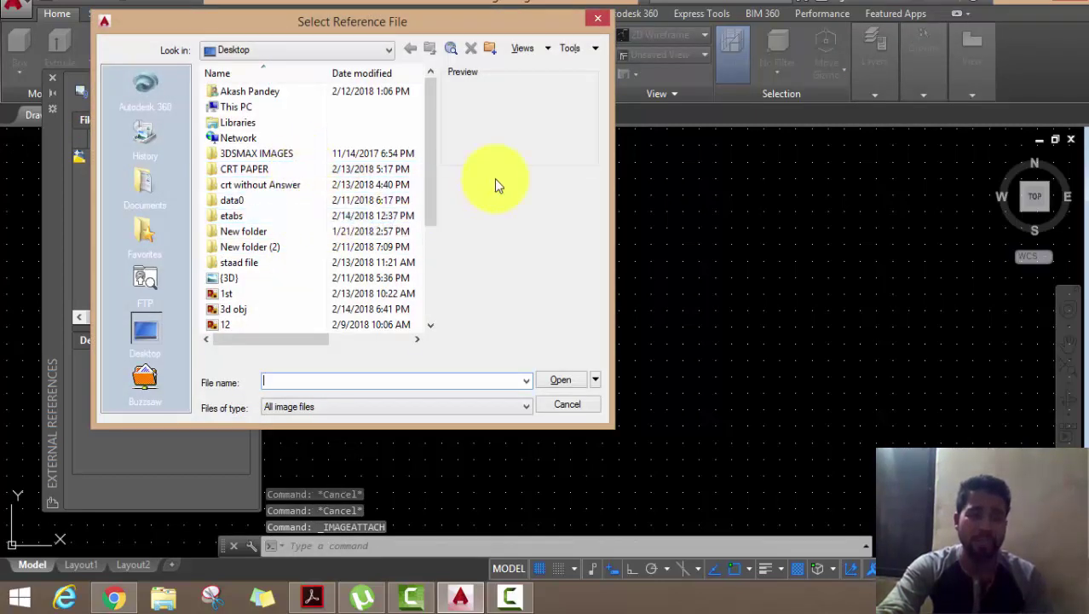
left_click(433, 182)
left_click_drag(433, 182, 425, 224)
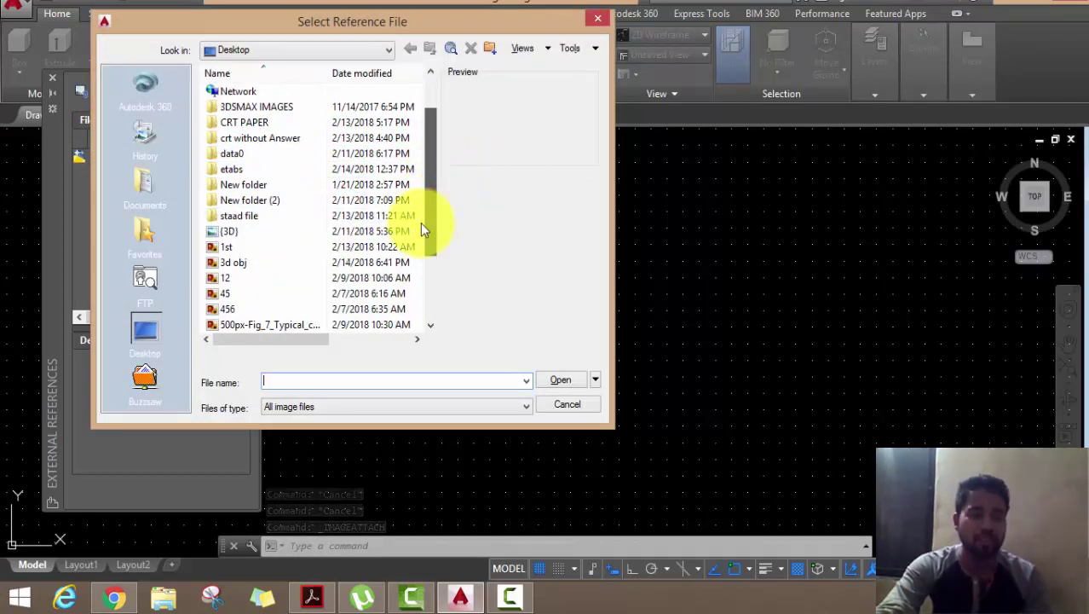
left_click(314, 263)
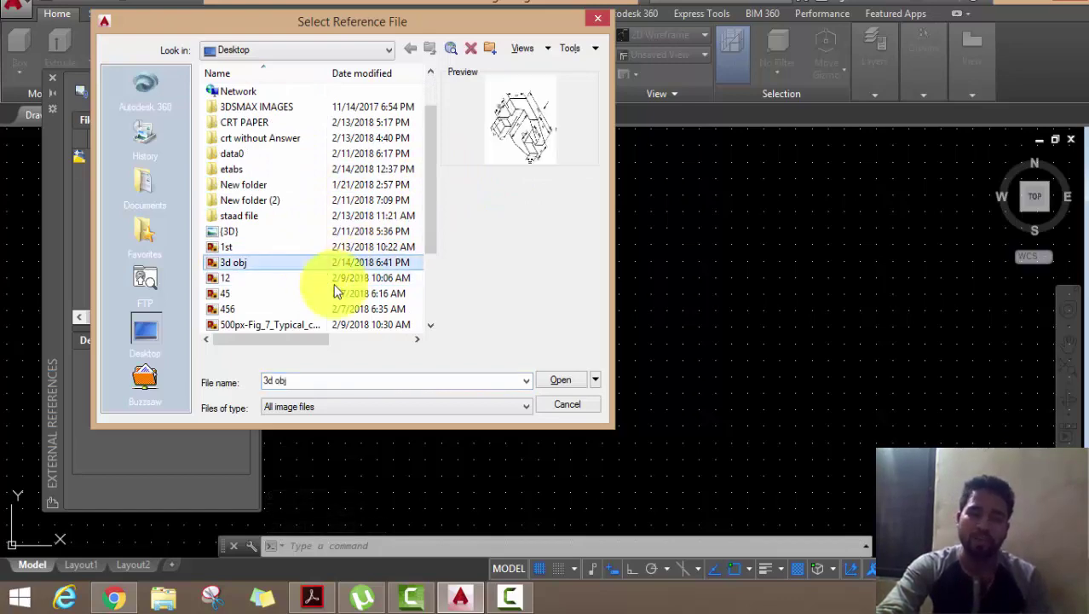
left_click(554, 384)
left_click(557, 381)
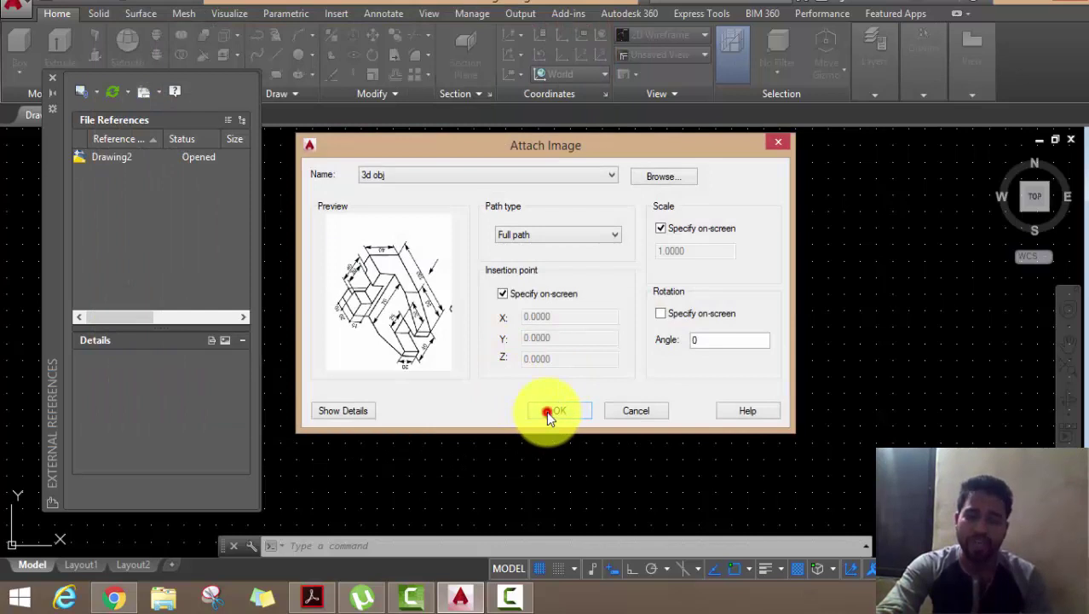
left_click(550, 411)
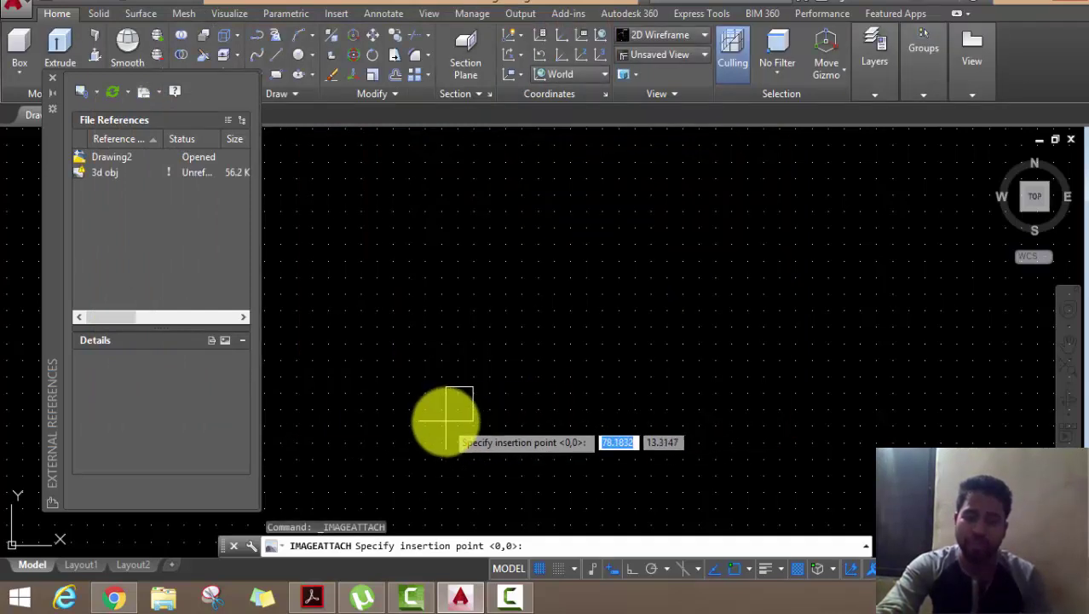
- Place the 3d obj image at scale 1, close the palette, and zoom onto it
left_click(445, 419)
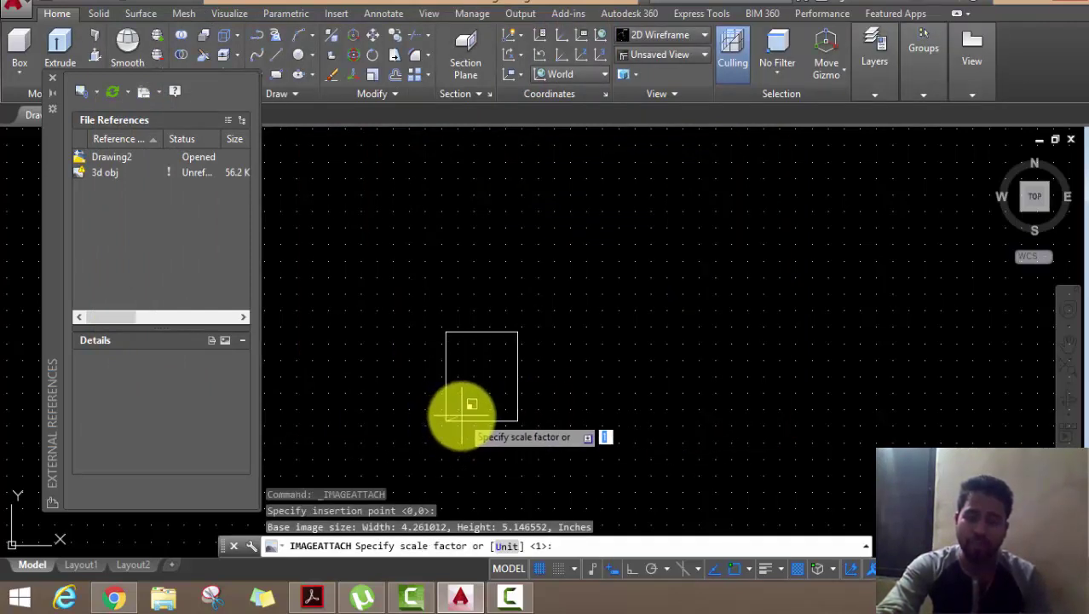
left_click(461, 415)
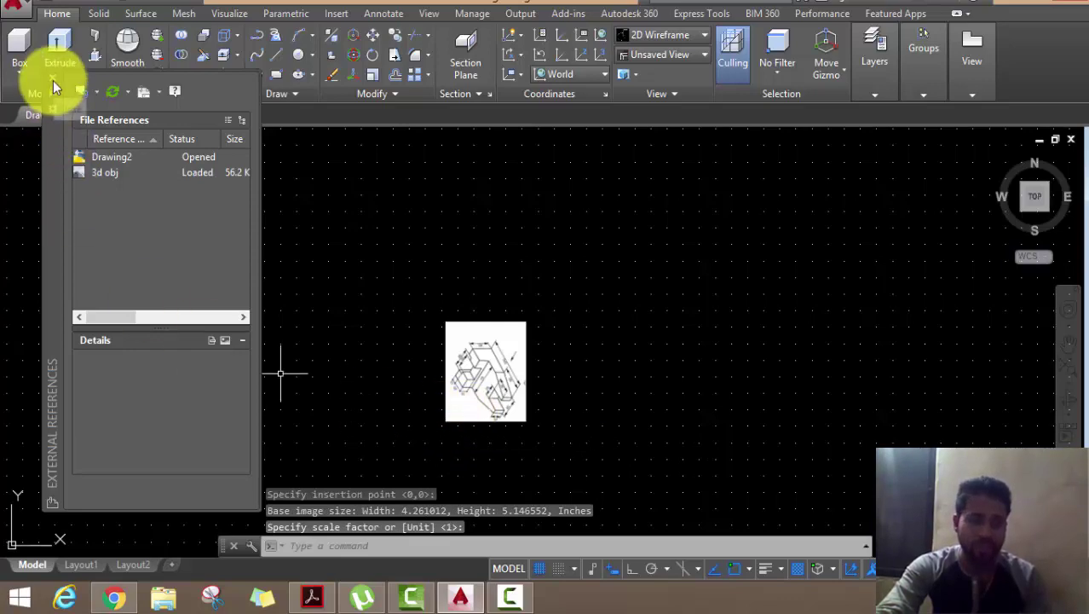
left_click(52, 78)
middle_click_drag(316, 364, 401, 291)
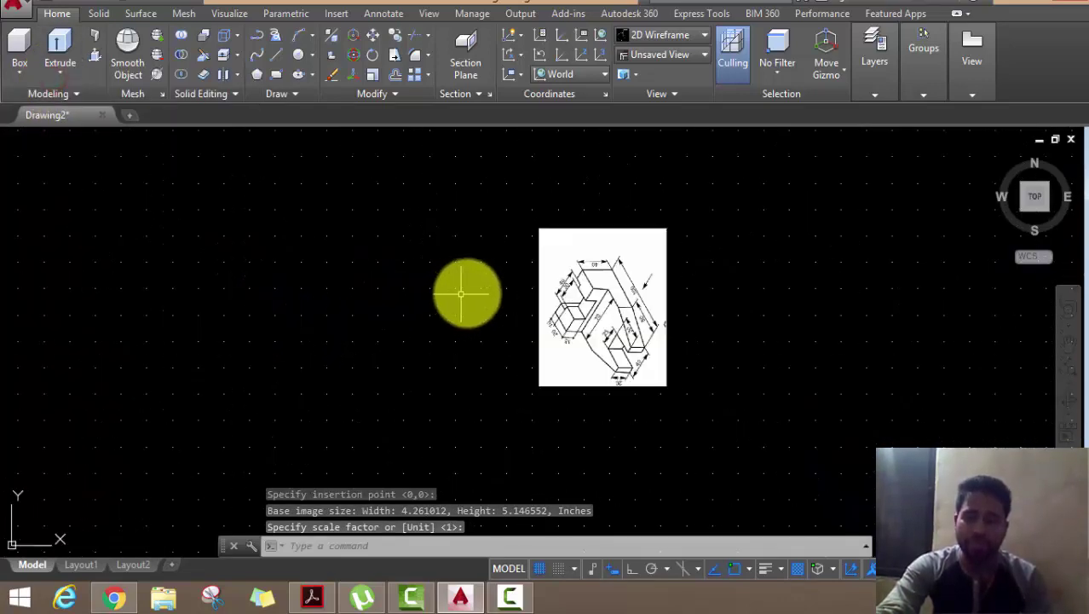
scroll(467, 291, "up", 6)
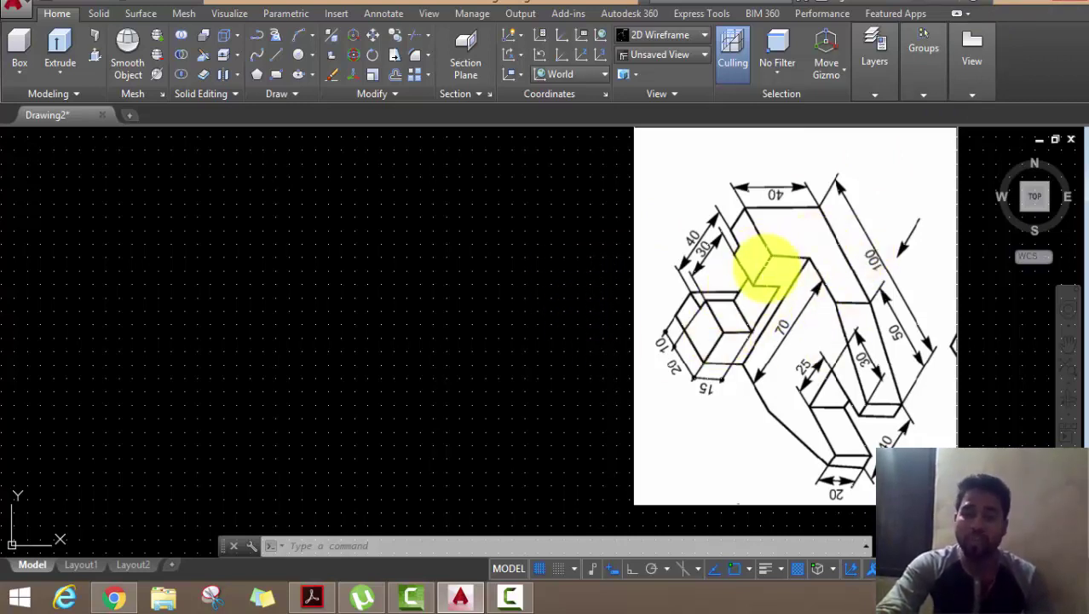
mouse_move(626, 283)
middle_mouse_down()
mouse_move(596, 279)
mouse_move(608, 301)
middle_mouse_up()
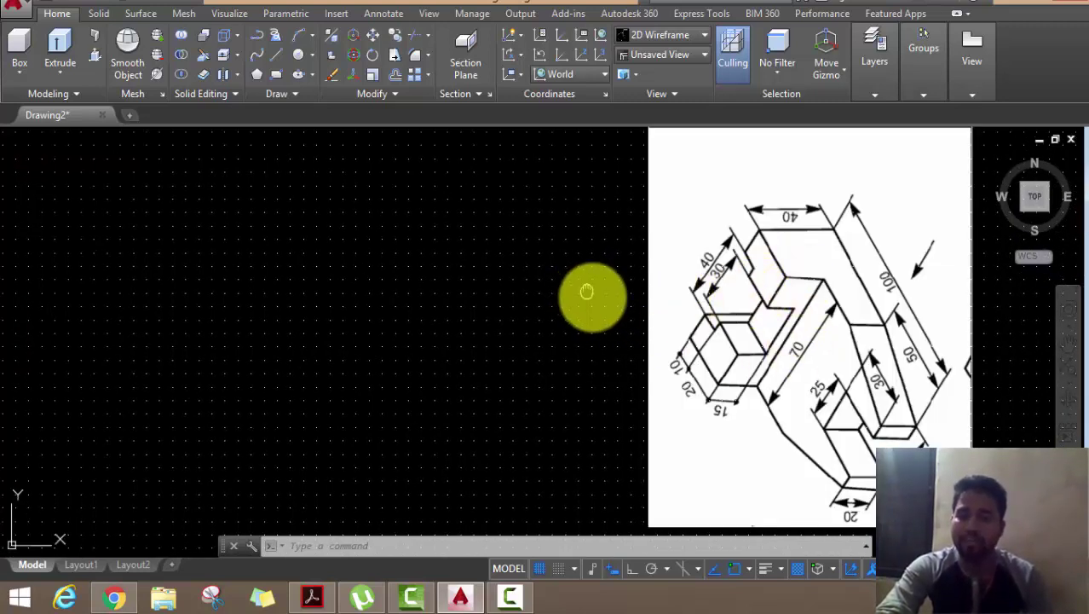
middle_click_drag(591, 295, 602, 302)
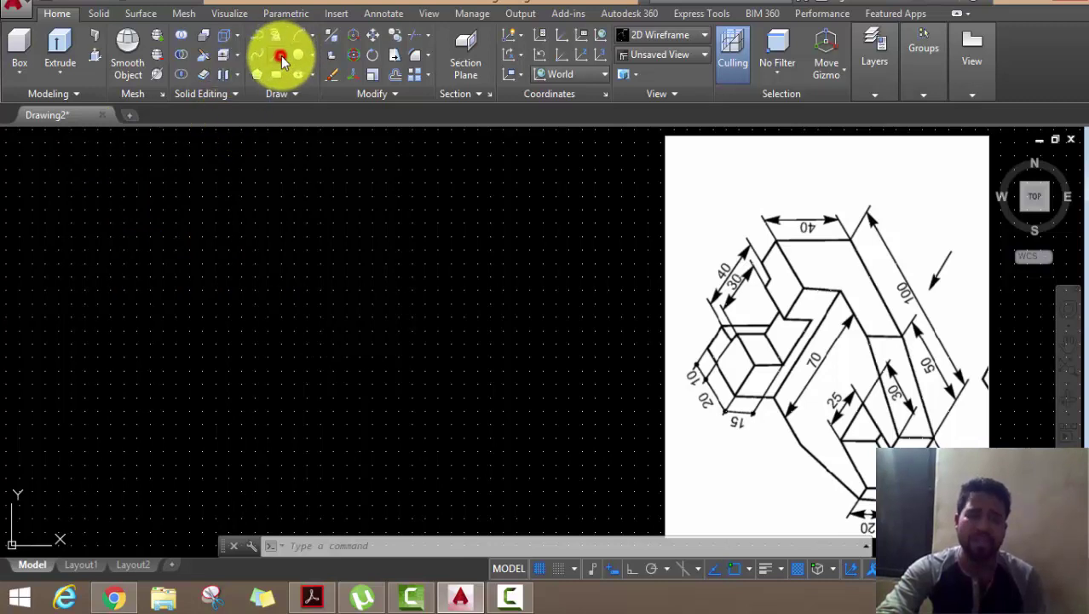
- Abandon the trial line after picking its first point
left_click(282, 60)
left_click(224, 233)
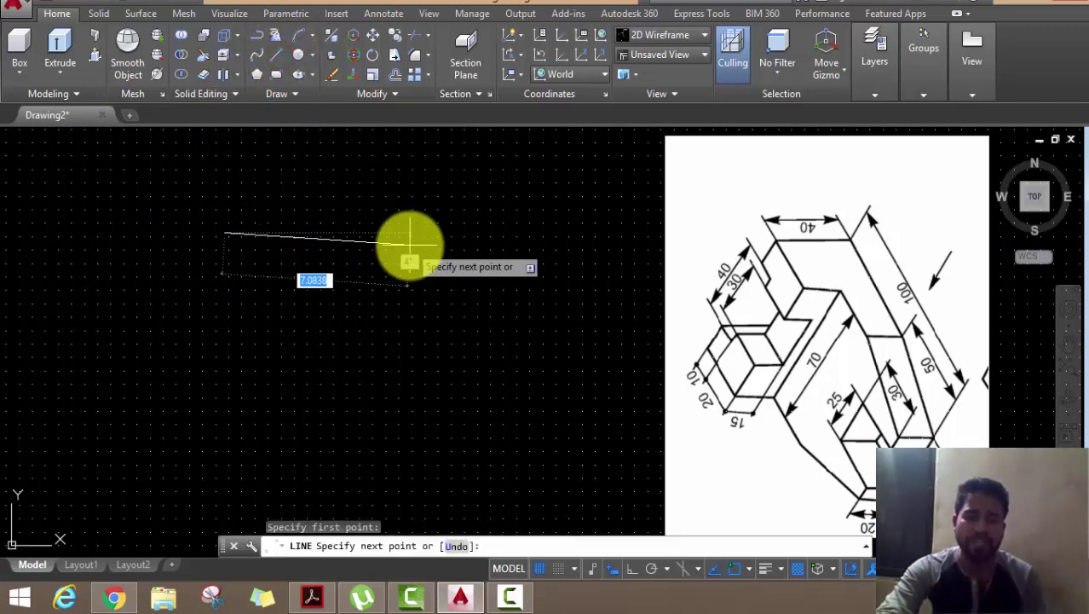
right_click(396, 211)
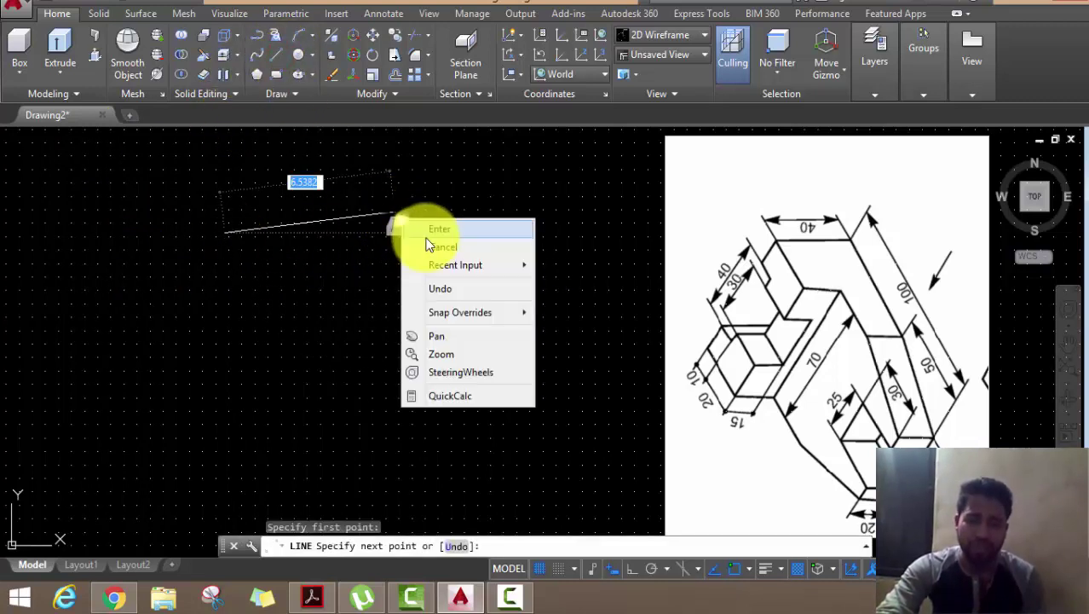
left_click(430, 247)
- Zoom out to show the whole reference image and turn Ortho mode on
scroll(306, 226, "down", 3)
scroll(389, 262, "down", 2)
middle_click_drag(389, 262, 228, 224)
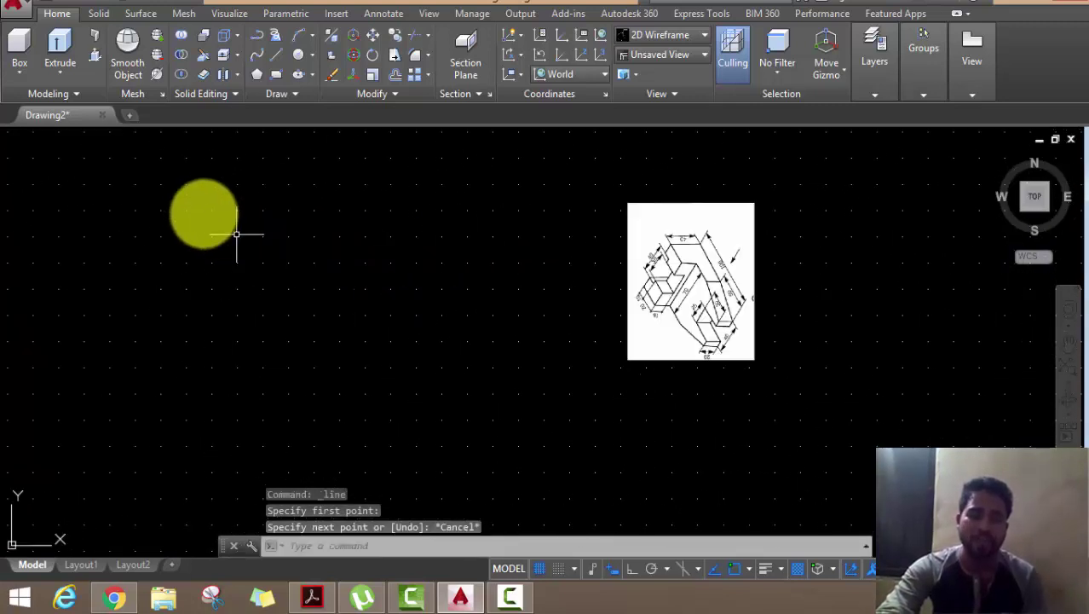
left_click(629, 570)
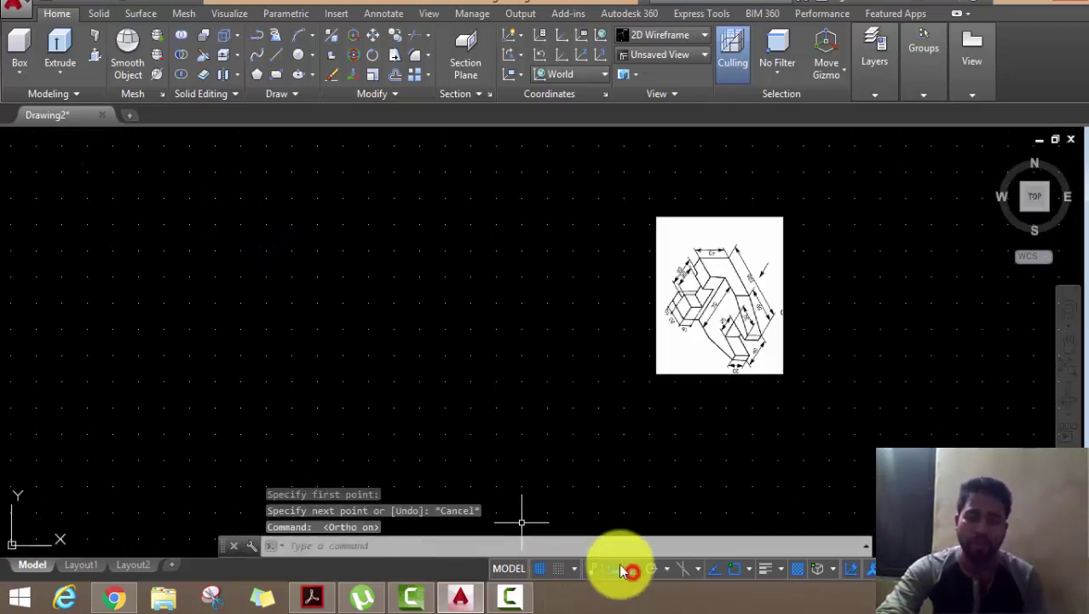
- Start a new line at a picked point and draw a 70-unit segment
left_click(269, 56)
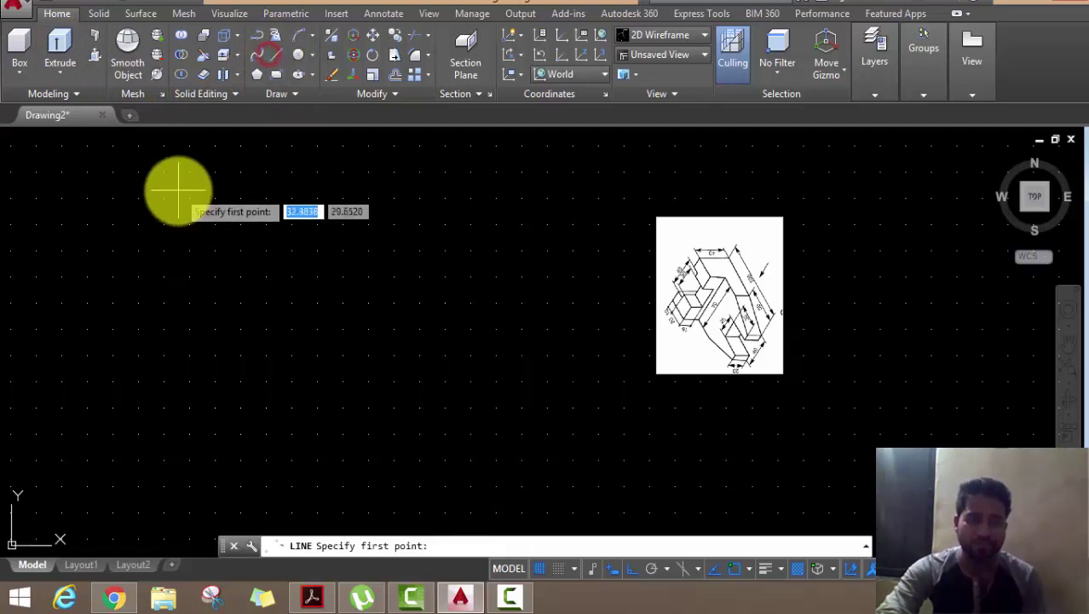
left_click(178, 189)
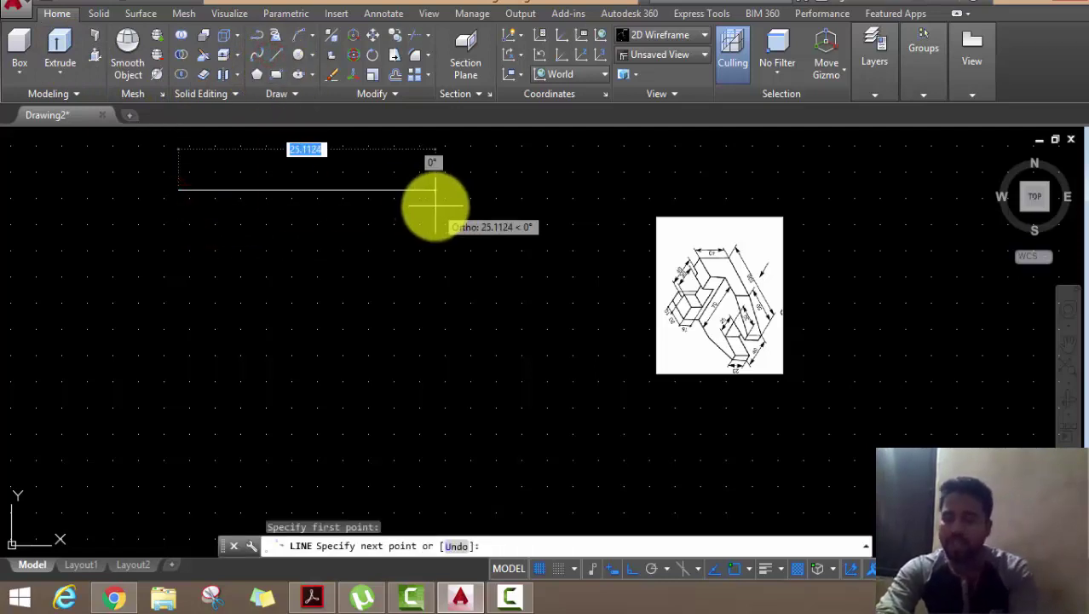
type("70")
key("Return")
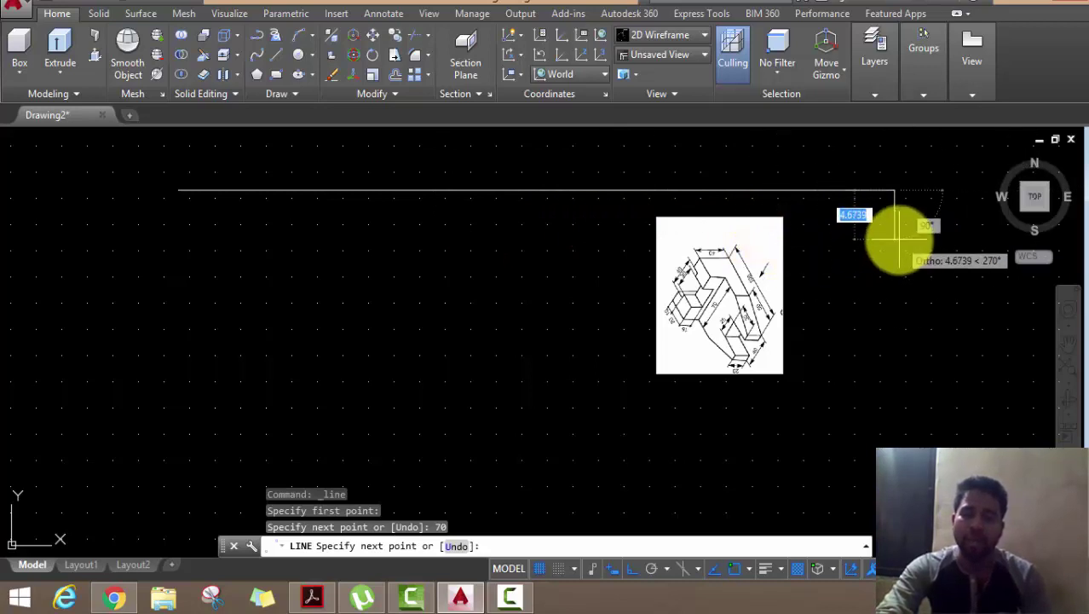
- Check the reference image's dimensions and add a 50-unit segment
middle_click_drag(897, 242, 900, 272)
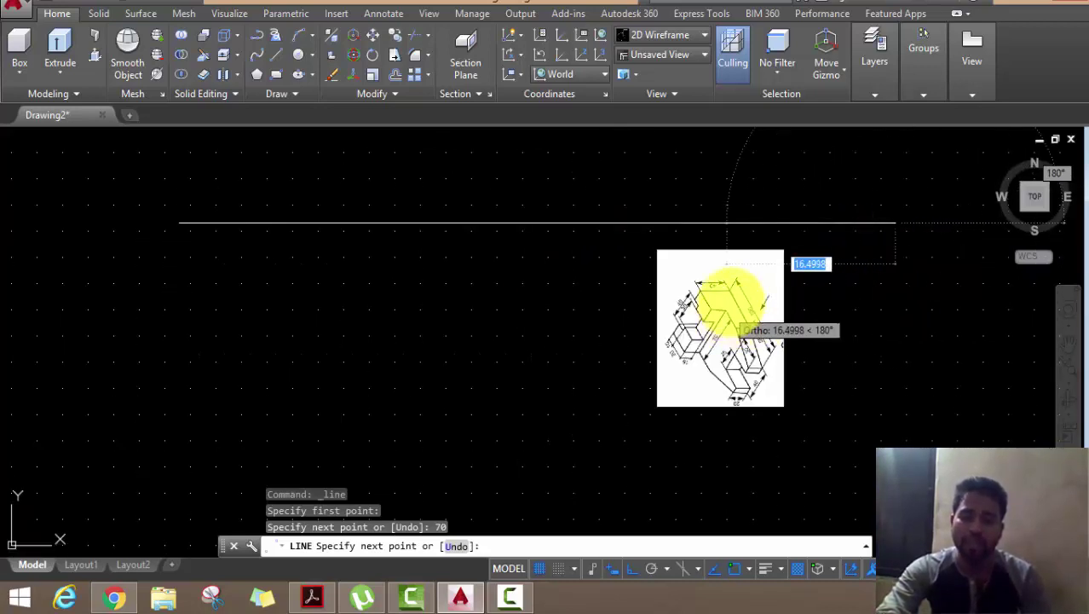
scroll(725, 303, "up", 5)
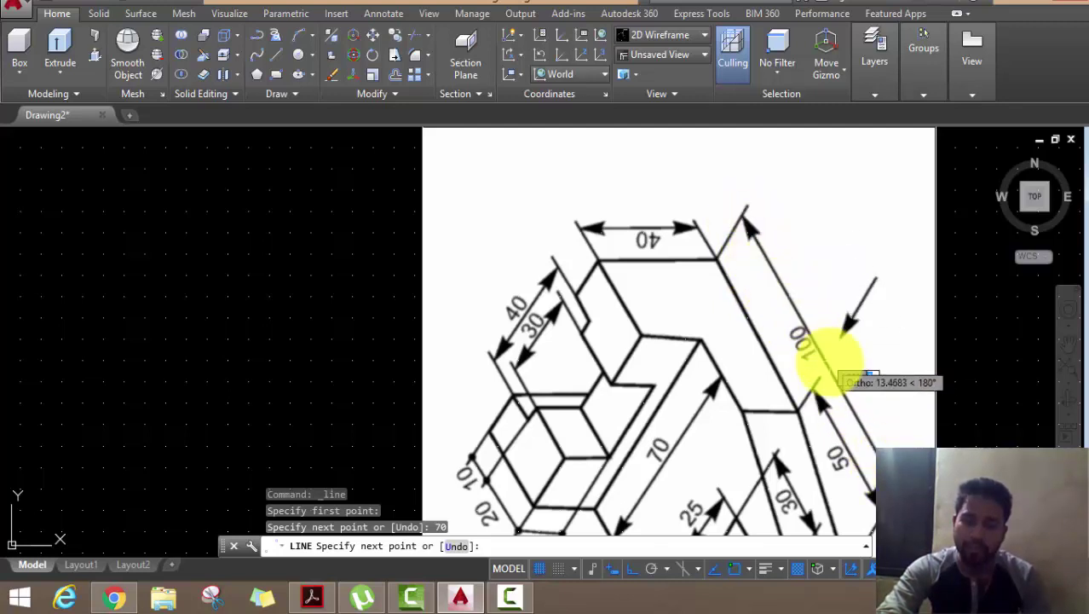
middle_click_drag(820, 362, 821, 263)
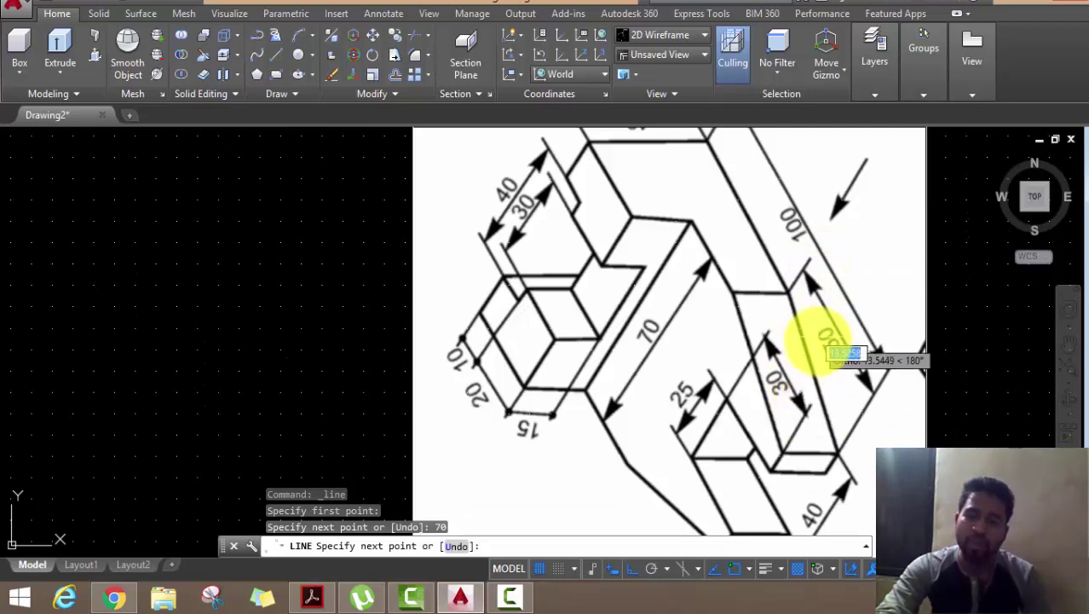
scroll(816, 354, "down", 5)
middle_click_drag(974, 336, 762, 278)
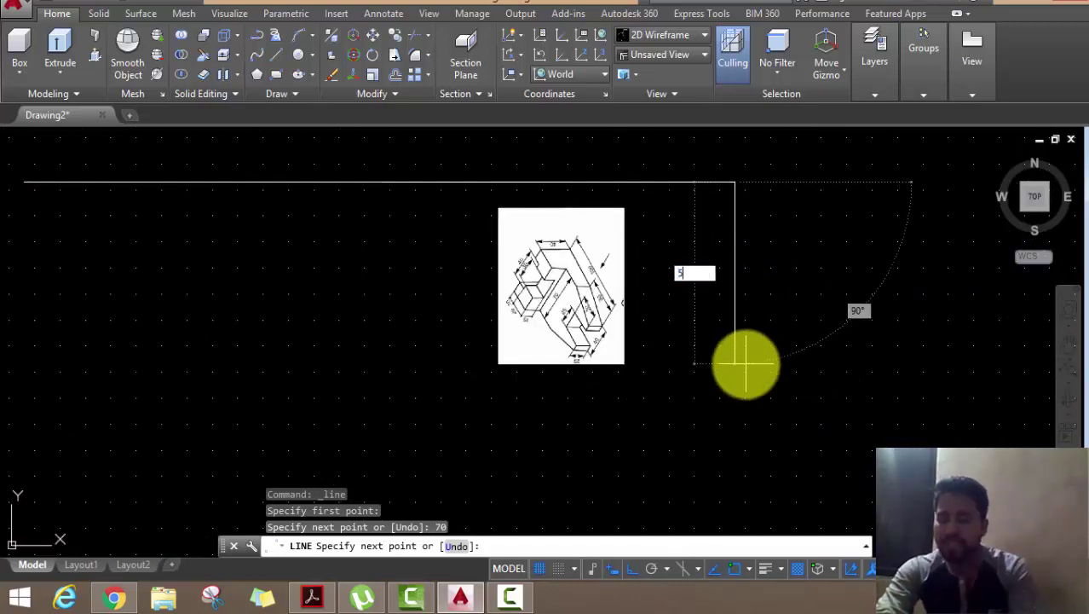
type("50")
key("Return")
- Zoom into the reference image to read dimensions, then back out to the origin and line ends
middle_click_drag(746, 375, 762, 292)
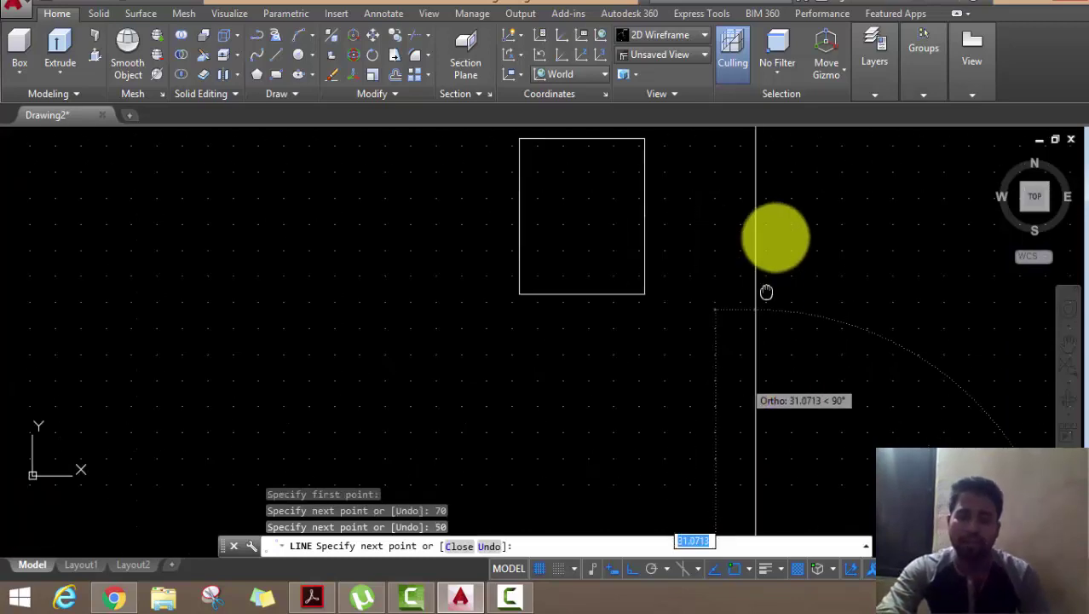
scroll(766, 300, "down", 2)
scroll(766, 300, "up", 1)
scroll(707, 298, "up", 1)
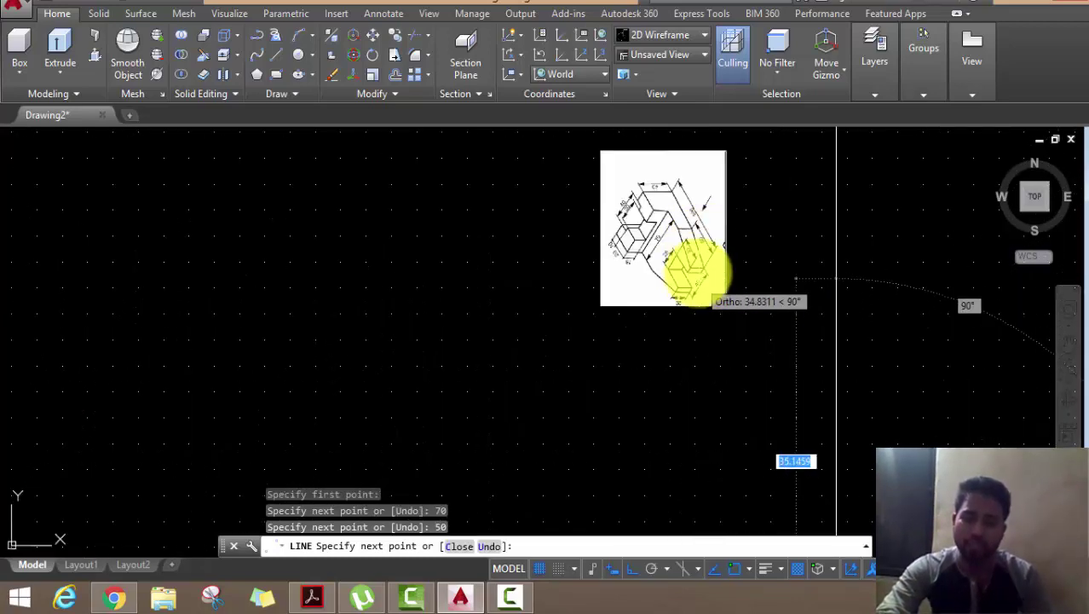
scroll(695, 256, "up", 2)
scroll(712, 247, "up", 1)
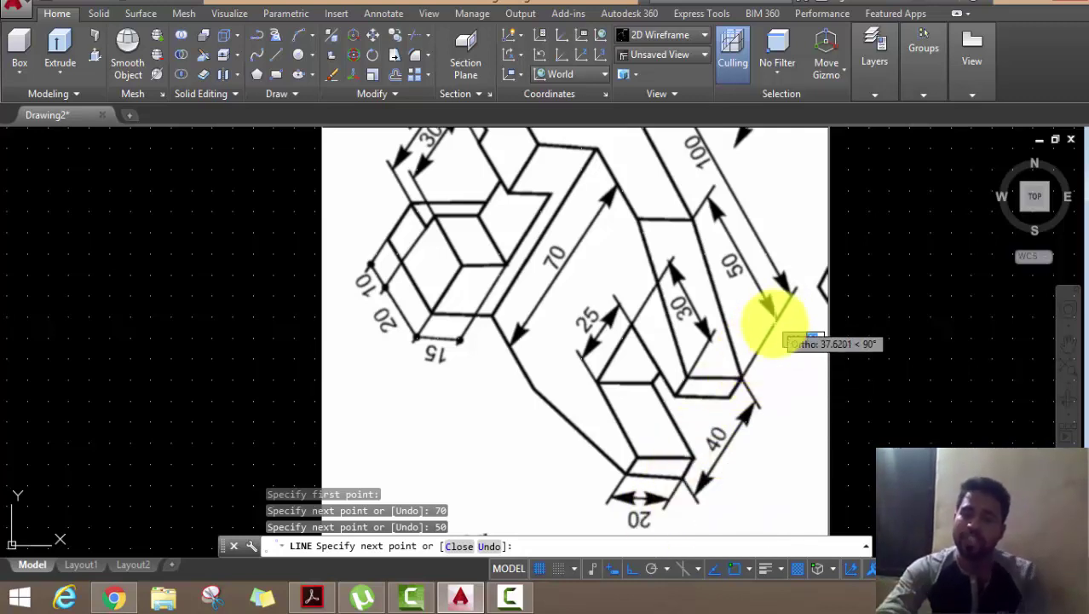
scroll(743, 375, "down", 2)
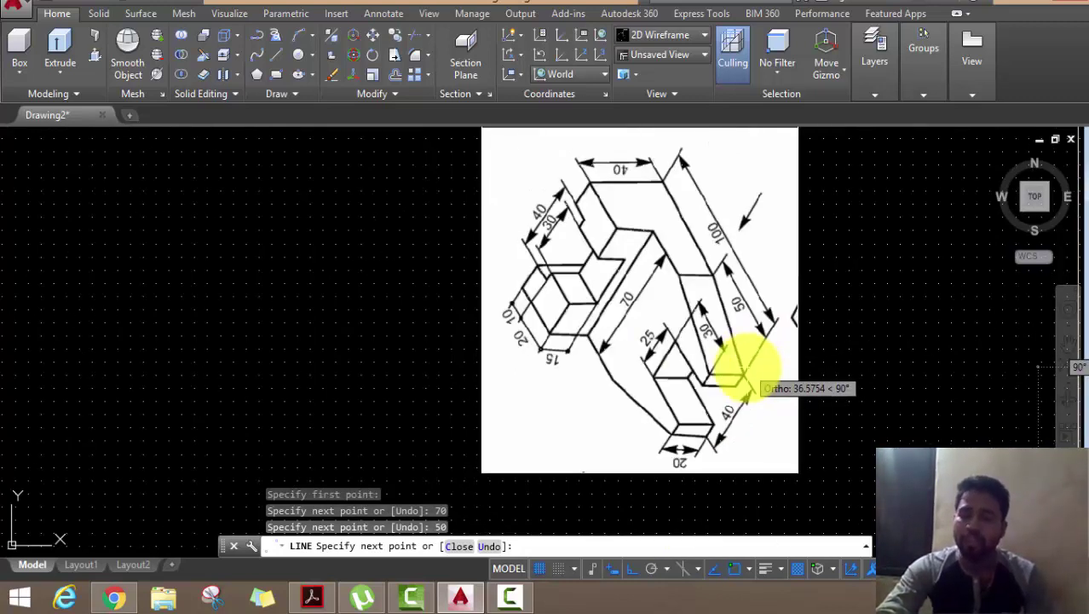
scroll(750, 369, "down", 2)
middle_click_drag(838, 353, 829, 247)
scroll(819, 284, "down", 3)
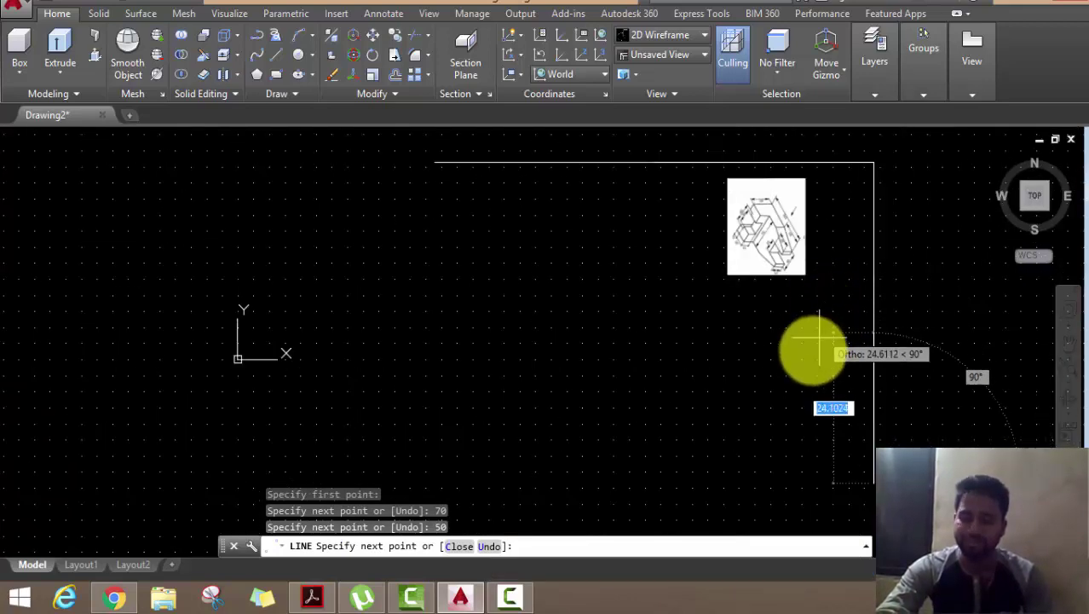
middle_click_drag(809, 348, 770, 214)
mouse_move(797, 367)
middle_mouse_down()
mouse_move(743, 367)
mouse_move(764, 357)
middle_mouse_up()
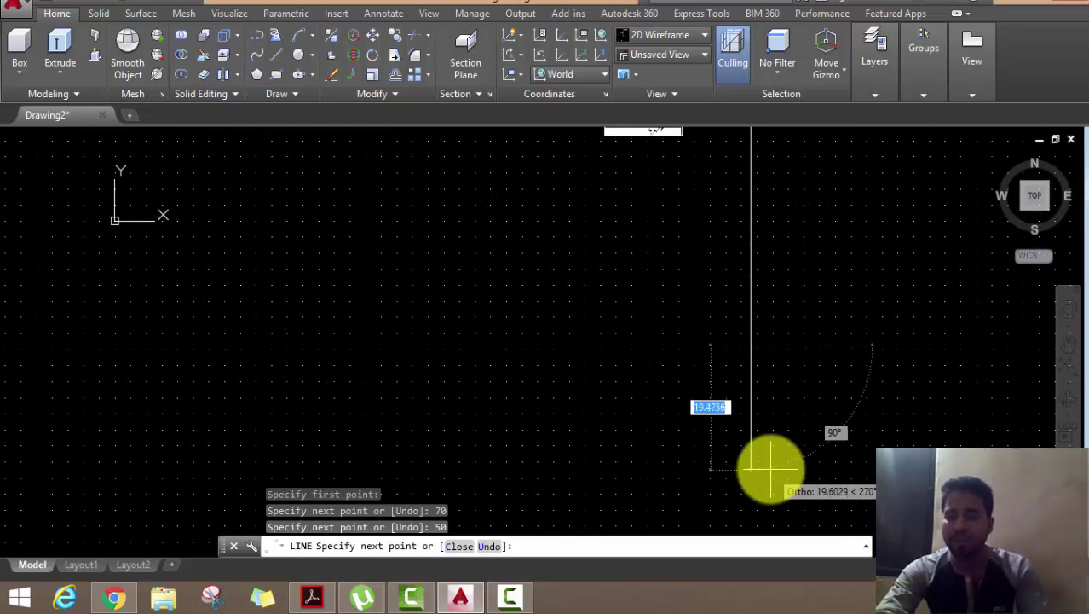
- Add a 50-unit segment and a 15-unit segment to the outline
type("50")
key("Return")
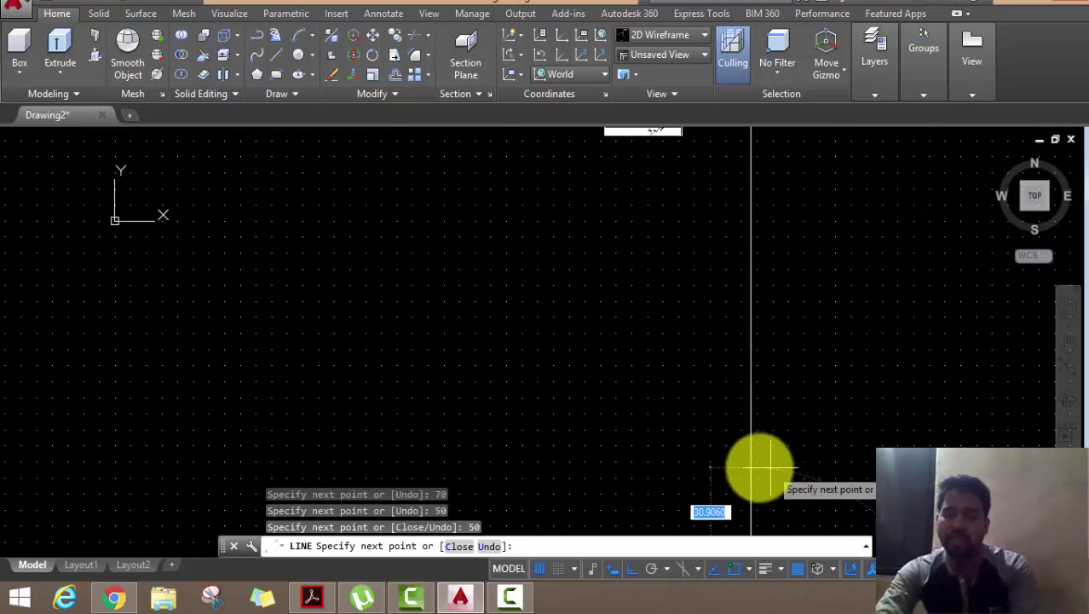
mouse_move(515, 463)
middle_mouse_down()
mouse_move(540, 382)
mouse_move(564, 364)
middle_mouse_up()
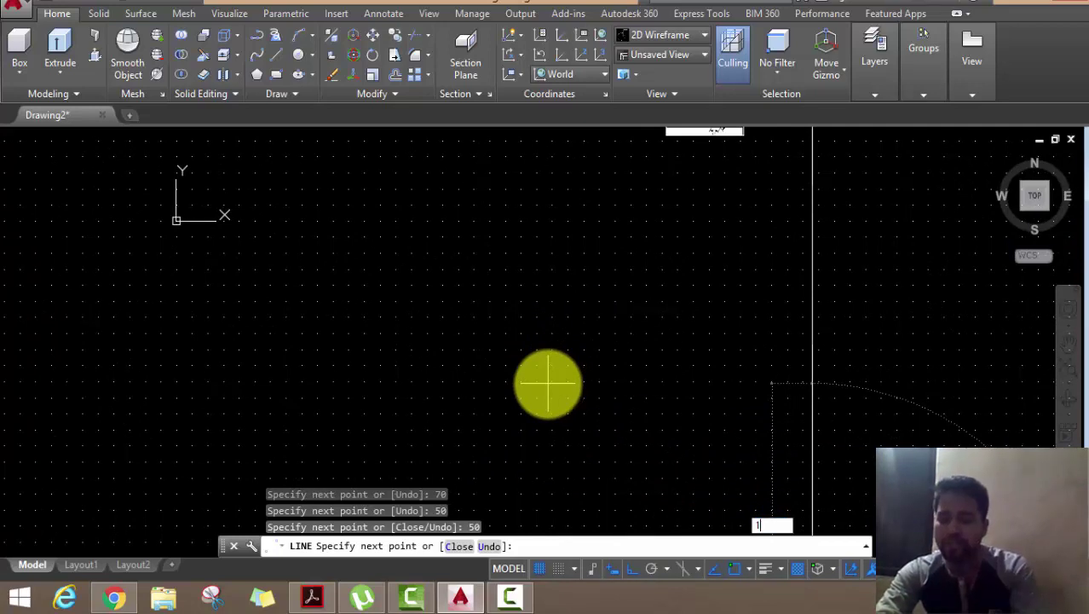
type("15")
key("Return")
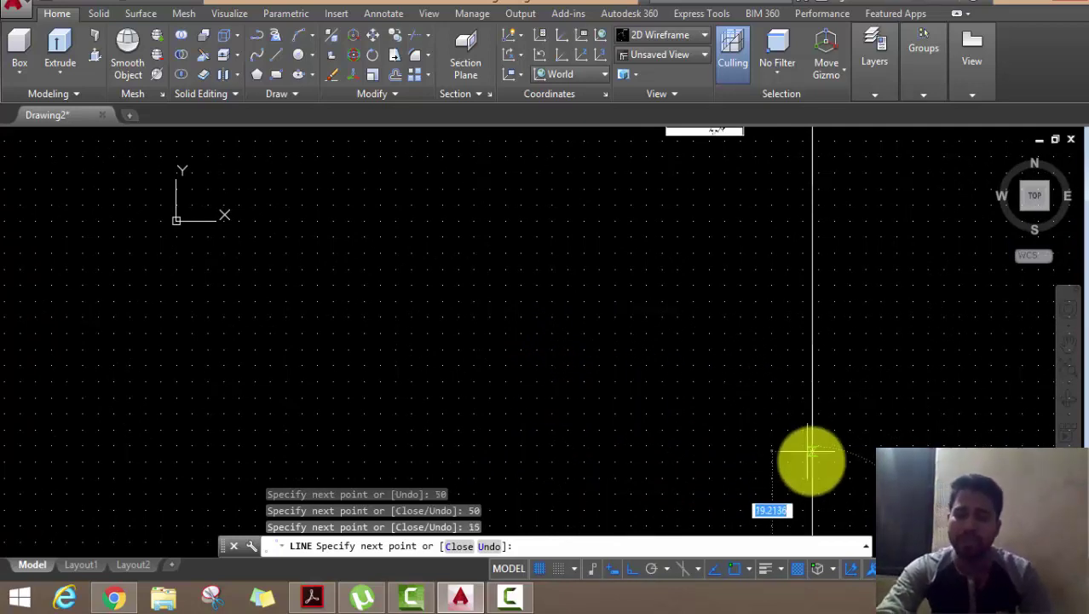
- End the line command and regenerate the drawing with REGEN
middle_click_drag(812, 509, 831, 494)
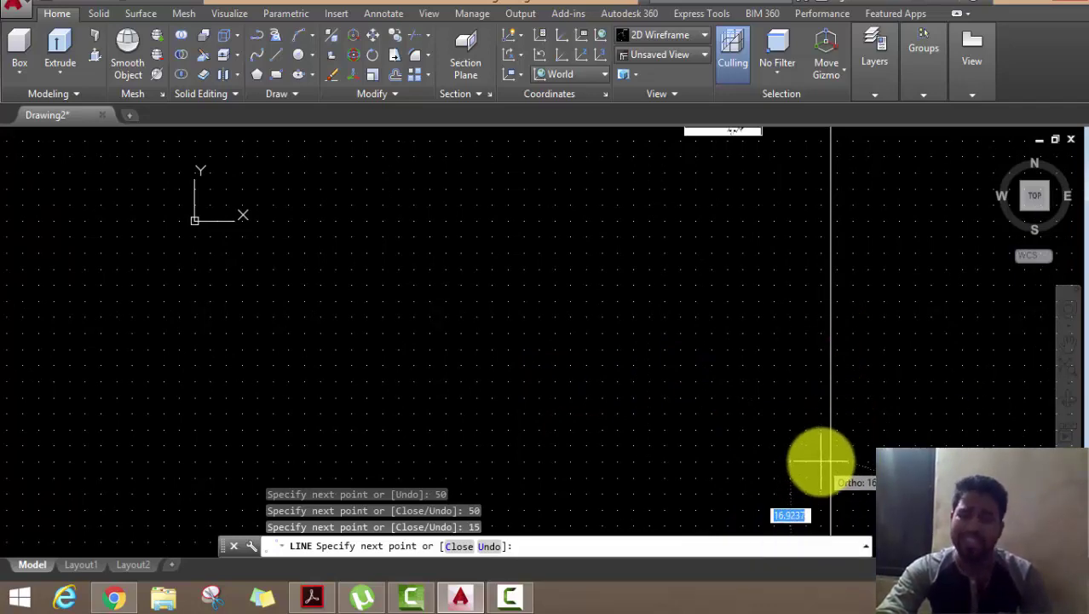
mouse_move(827, 463)
middle_mouse_down()
mouse_move(902, 369)
mouse_move(872, 289)
mouse_move(668, 324)
mouse_move(722, 323)
middle_mouse_up()
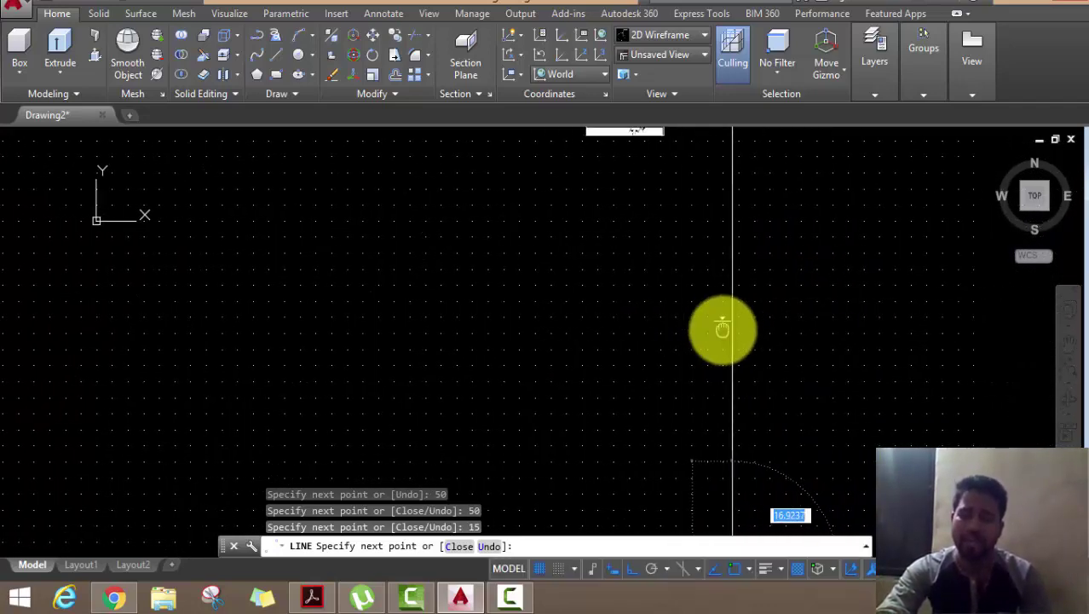
right_click(652, 294)
left_click(684, 327)
type("RE")
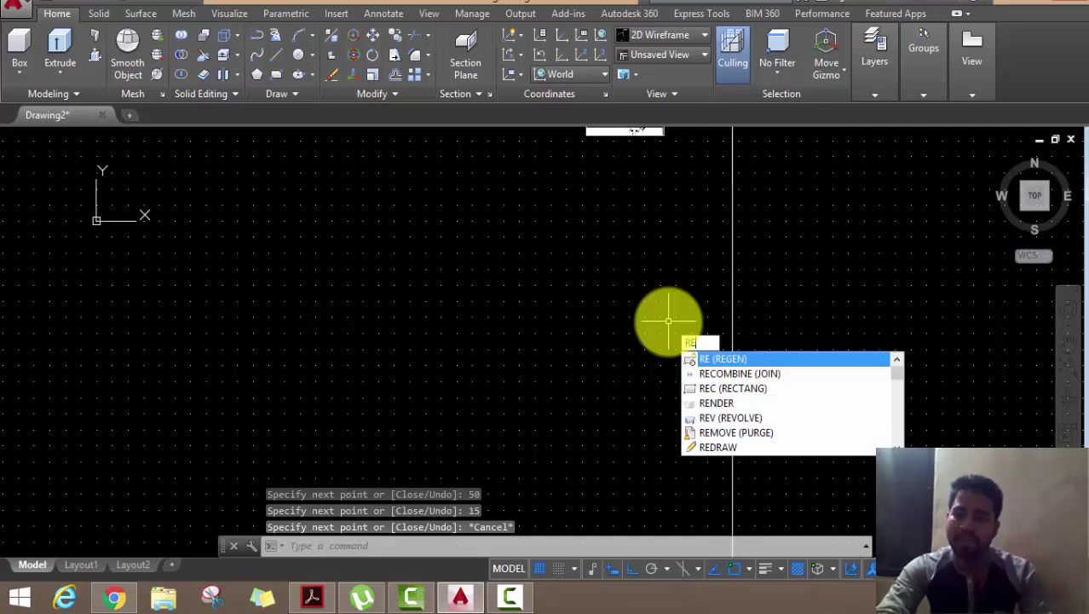
key("Return")
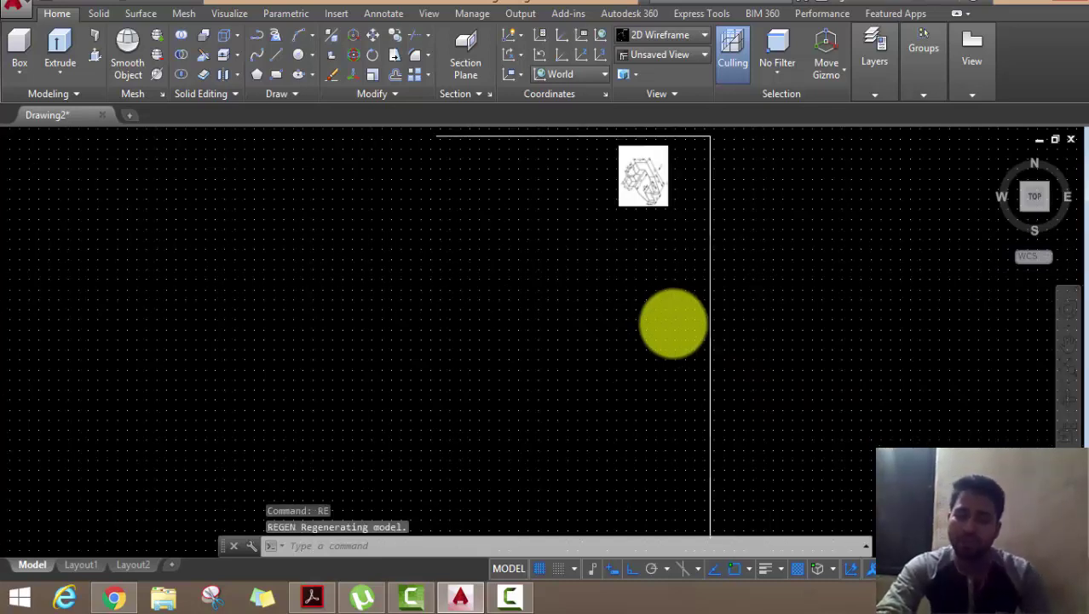
middle_click_drag(672, 326, 662, 267)
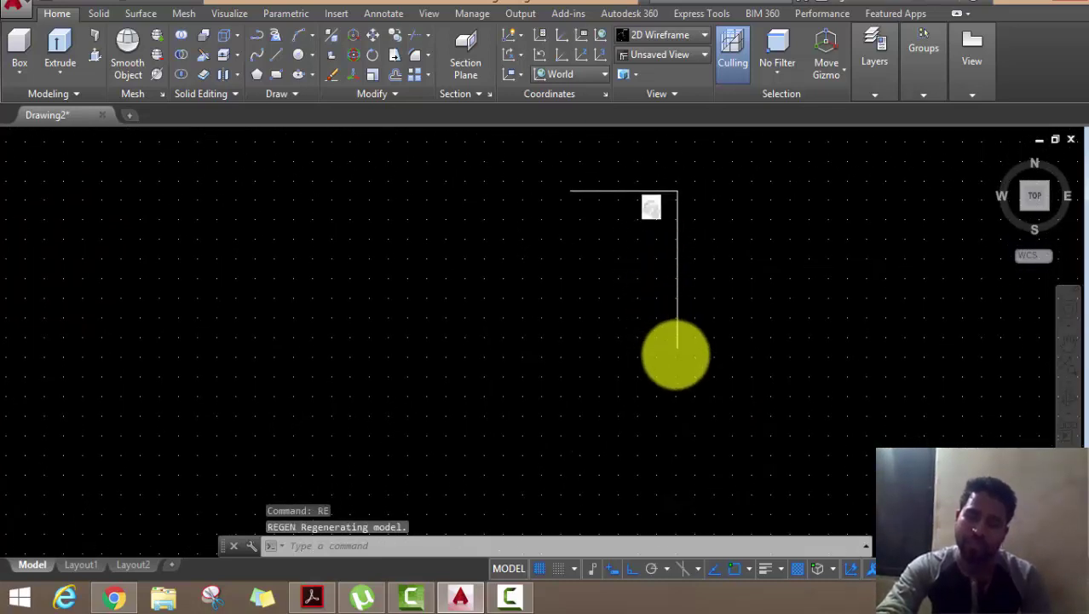
middle_click_drag(672, 347, 686, 401)
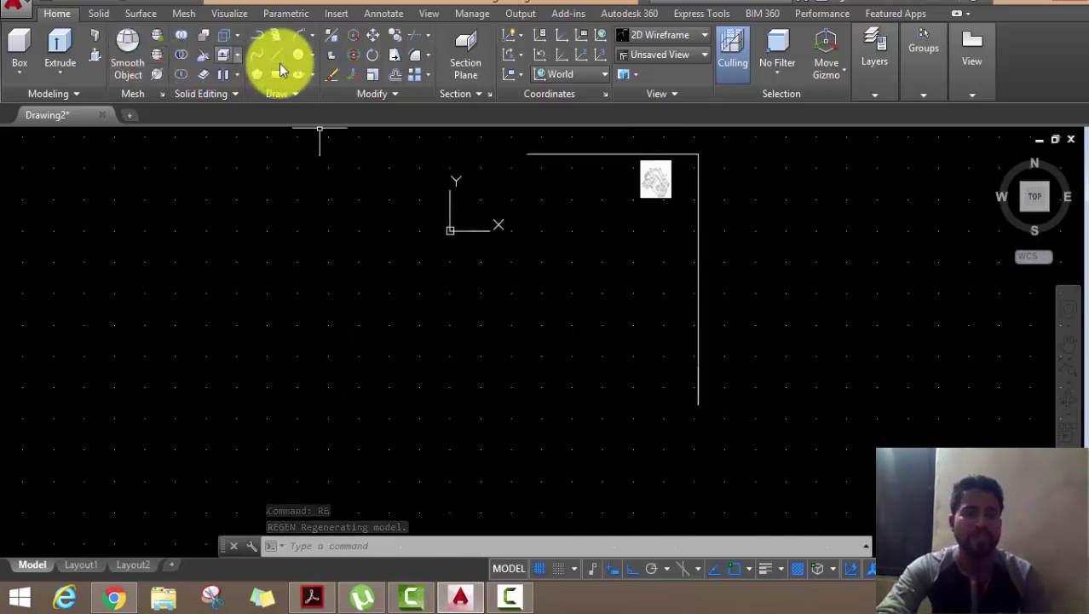
- Draw a 15-unit line from the vertical line's bottom, then a slanted segment
left_click(277, 62)
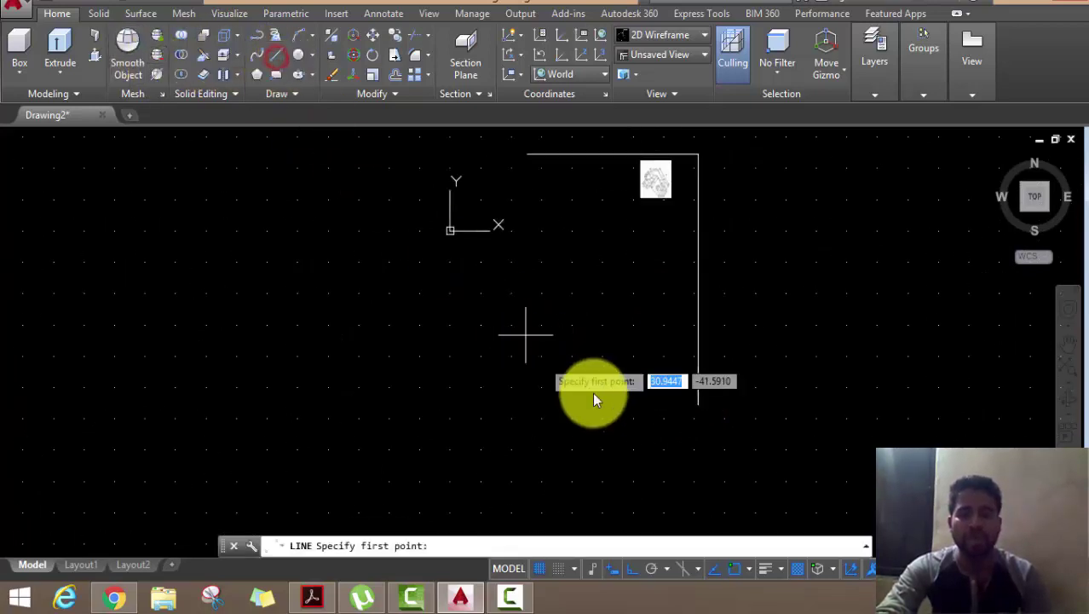
left_click(697, 405)
type("15")
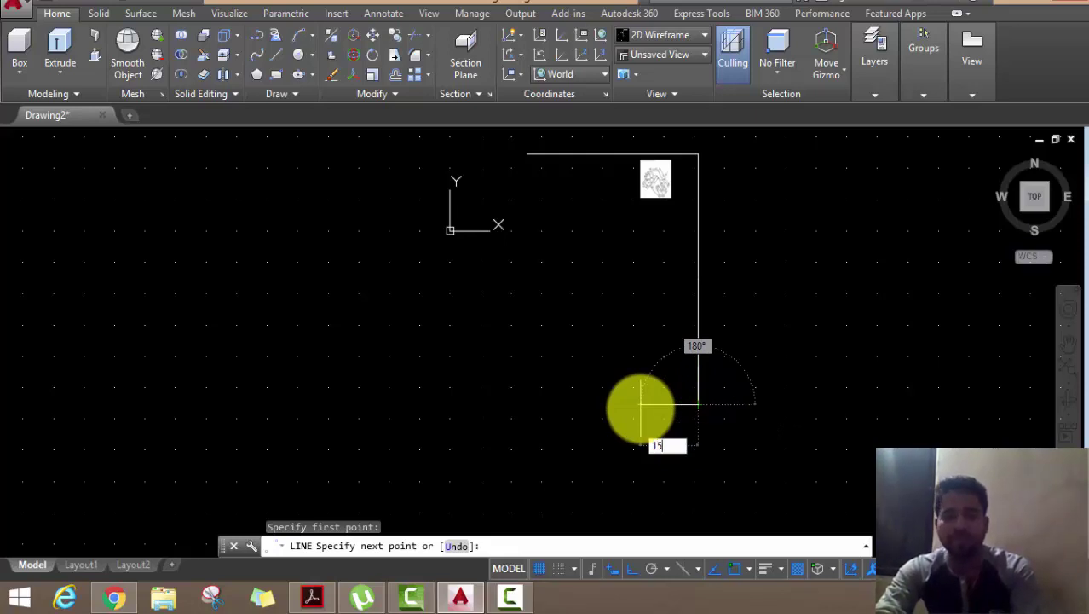
key("Return")
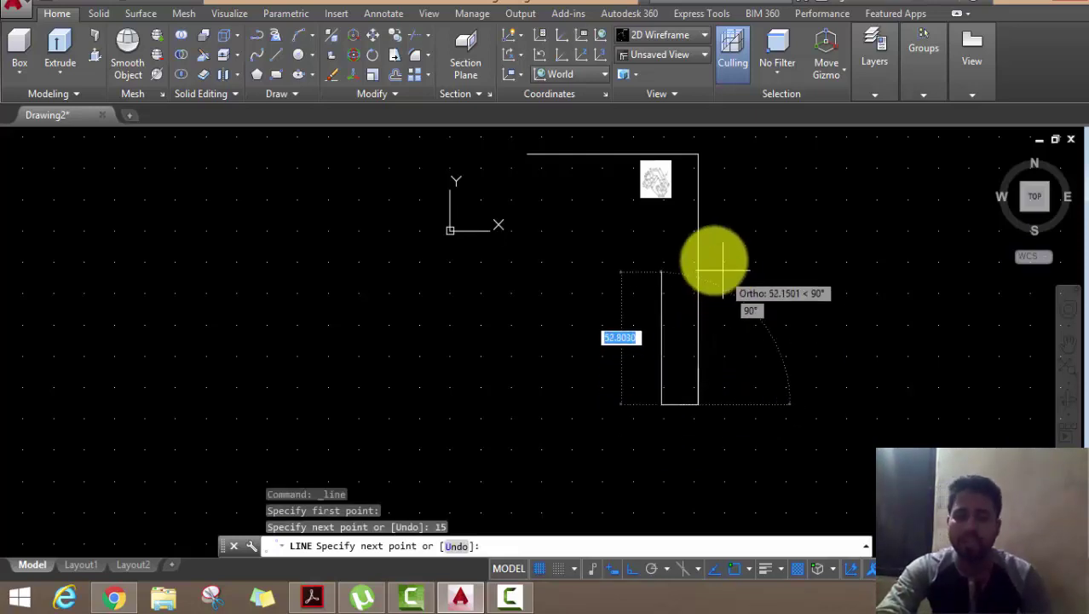
left_click(698, 279)
right_click(731, 249)
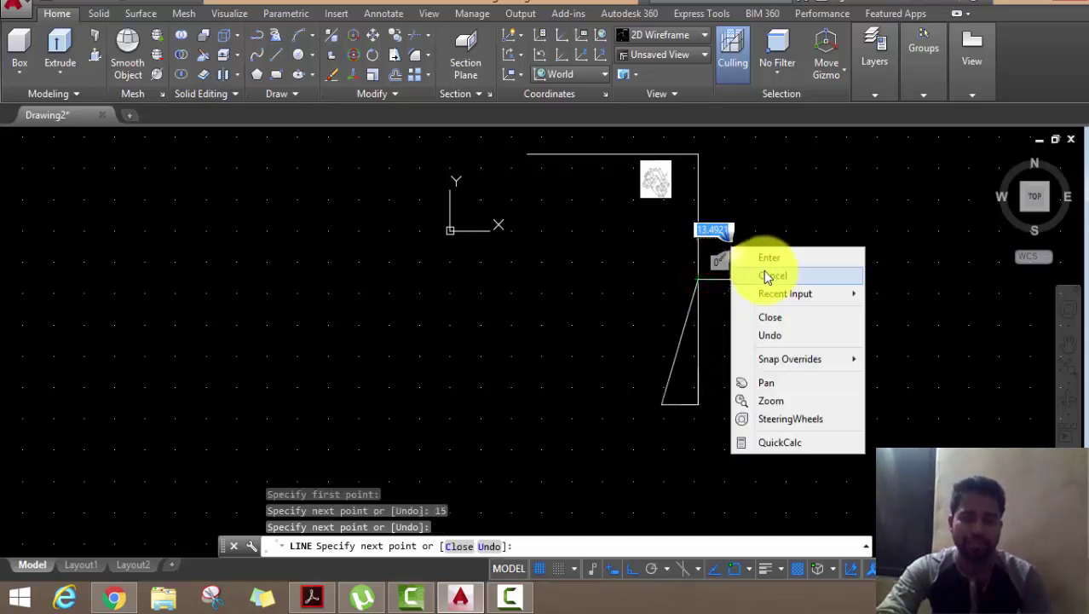
left_click(767, 275)
- Crossing-select the lower vertical and short lines and delete them
left_click(731, 329)
left_click(695, 422)
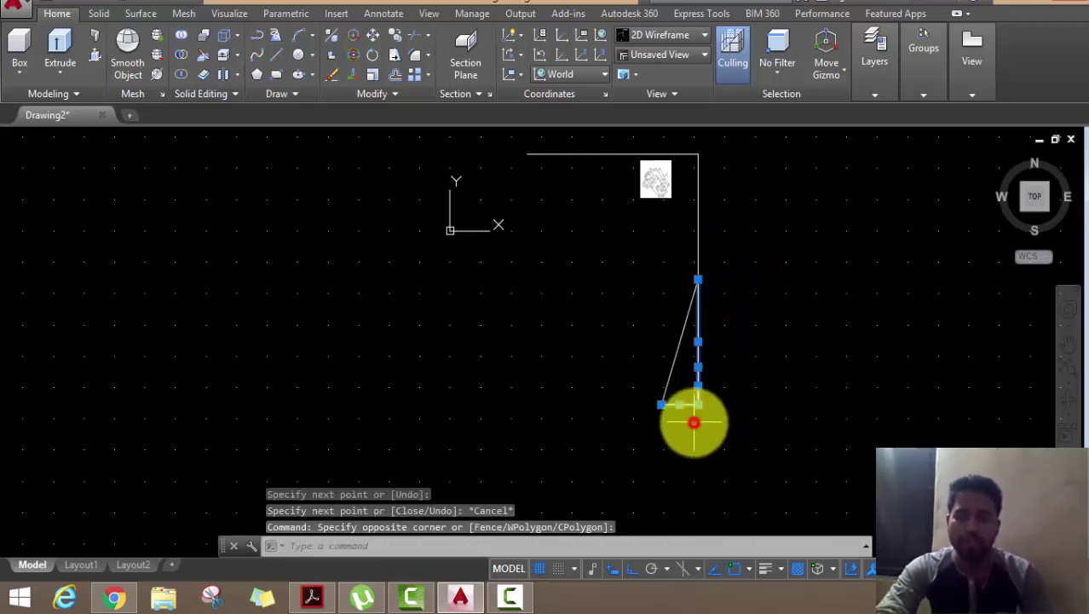
key("Delete")
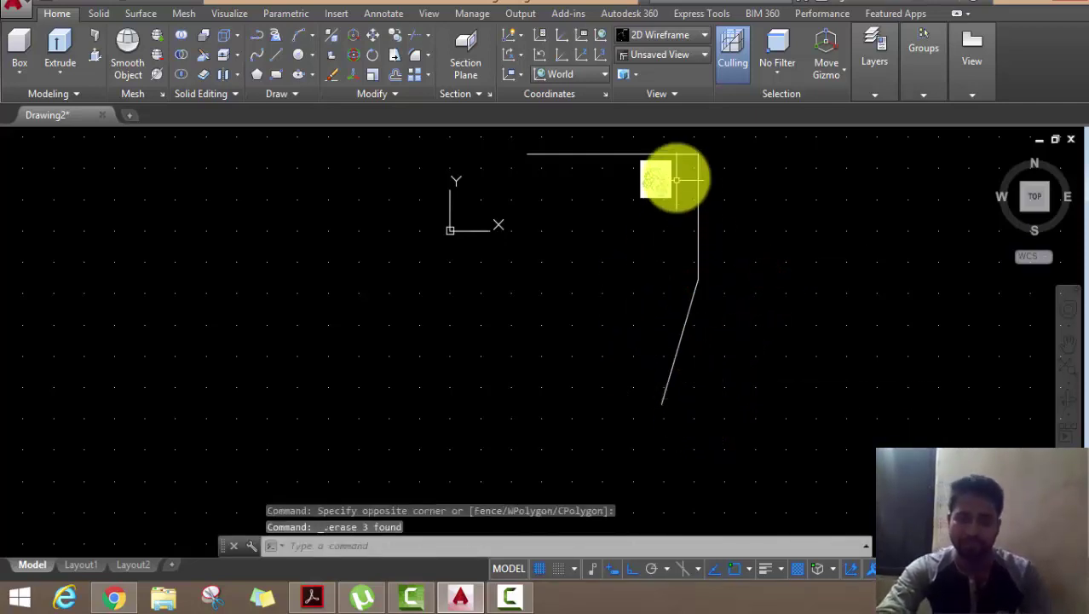
scroll(680, 162, "up", 4)
- Select the reference image and move it out to the right
left_click(679, 162)
left_click(522, 267)
scroll(611, 309, "down", 1)
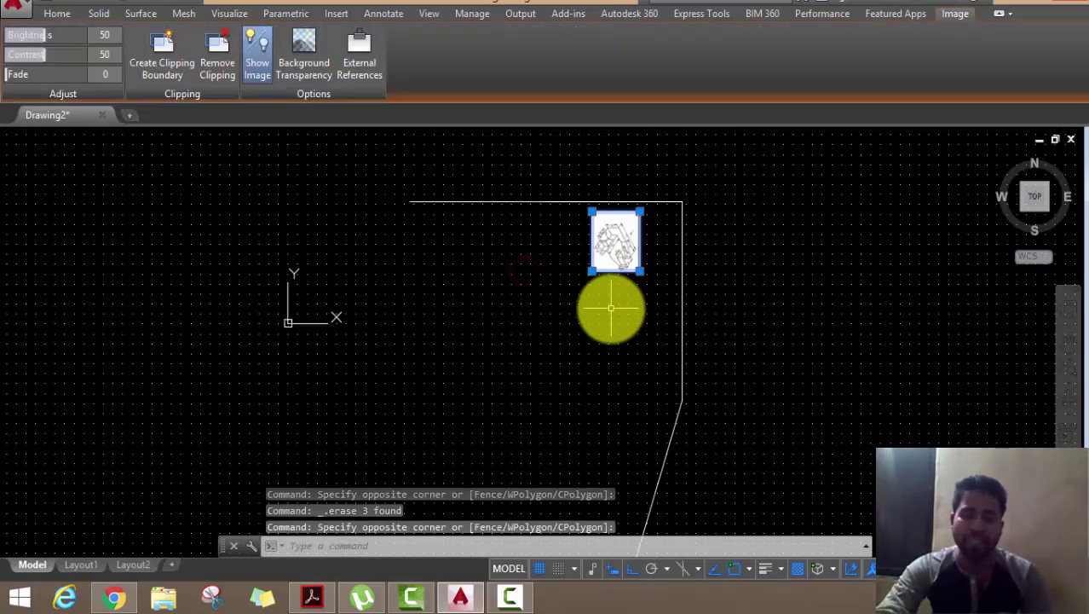
middle_click_drag(630, 286, 597, 260)
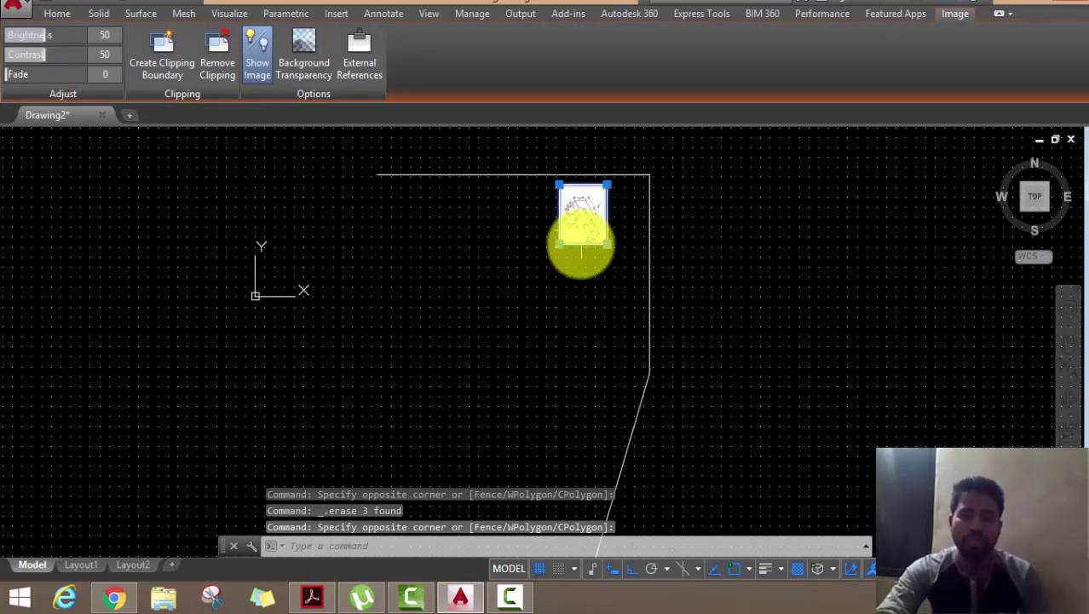
scroll(631, 357, "down", 1)
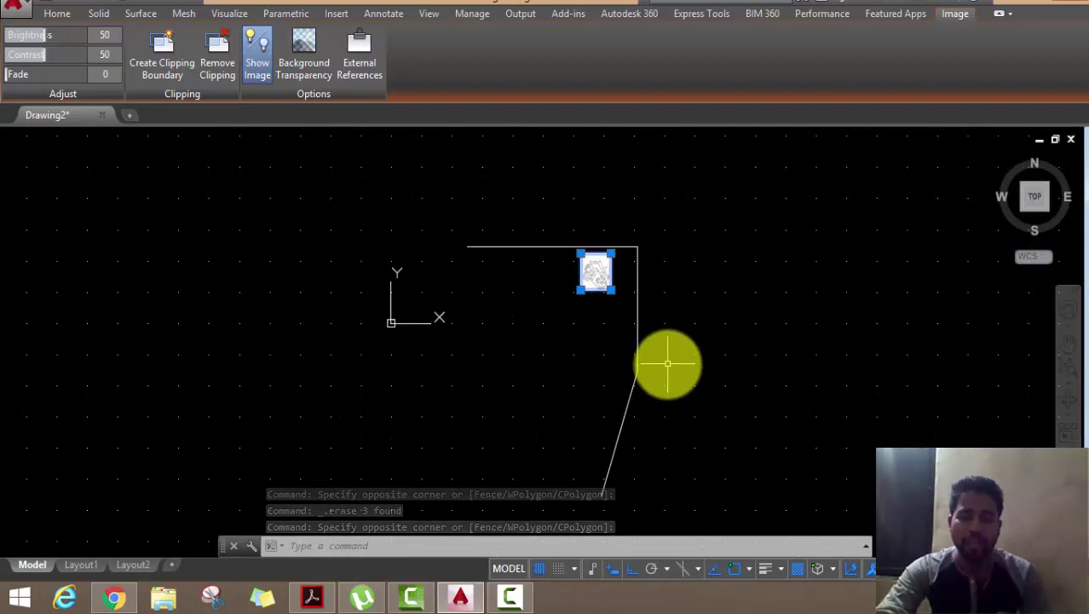
middle_click_drag(669, 364, 612, 330)
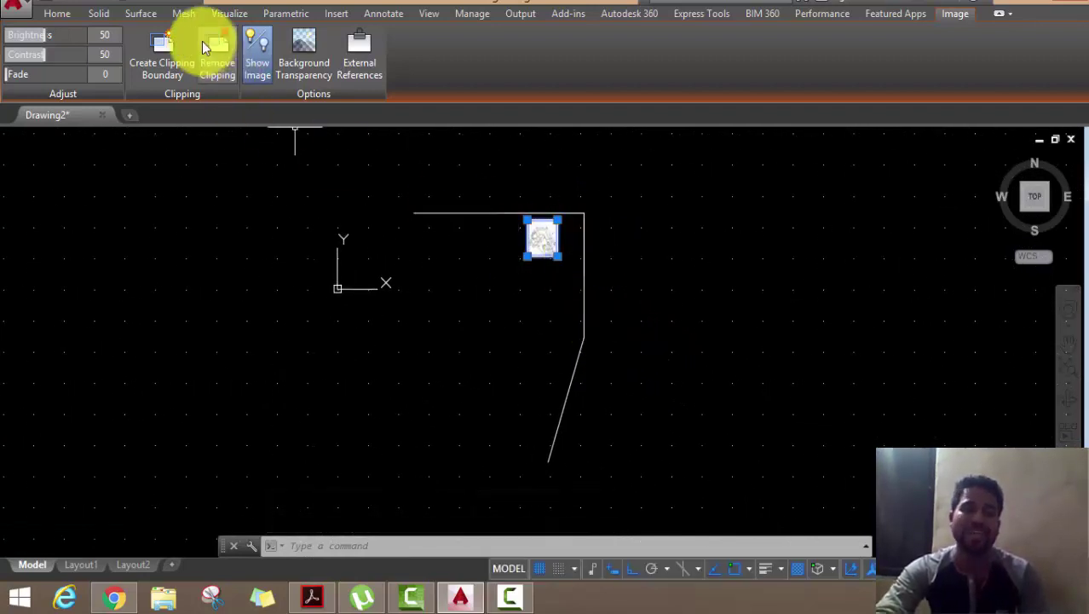
left_click(56, 14)
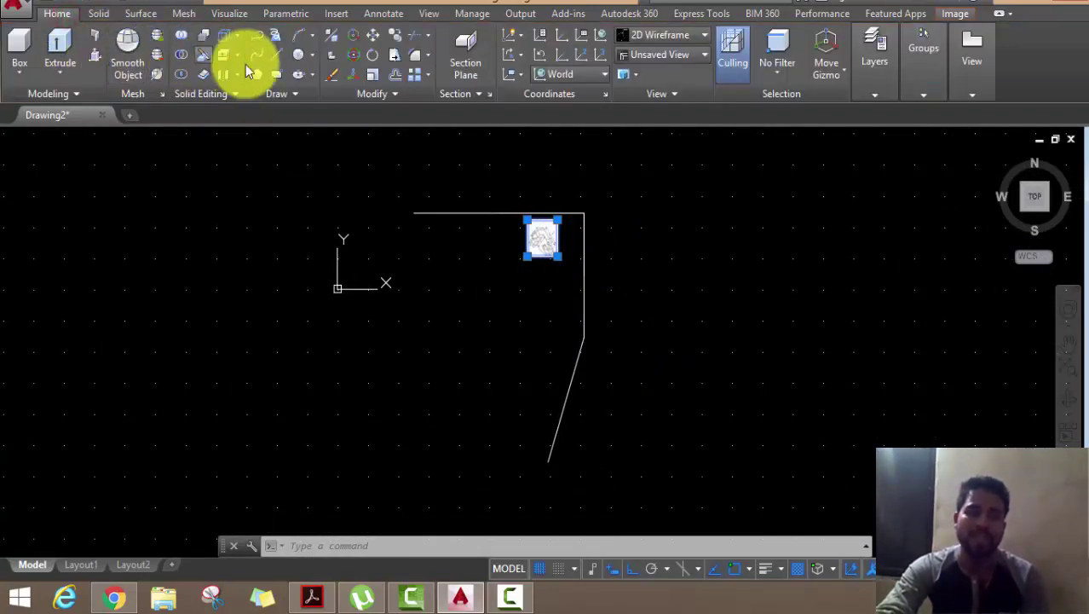
left_click(373, 37)
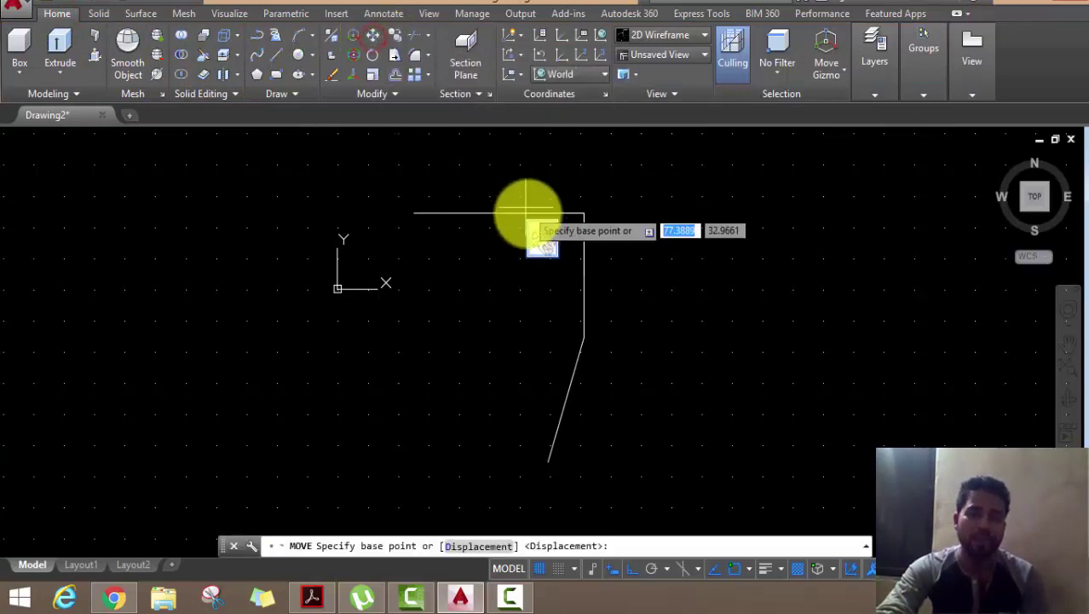
left_click(527, 220)
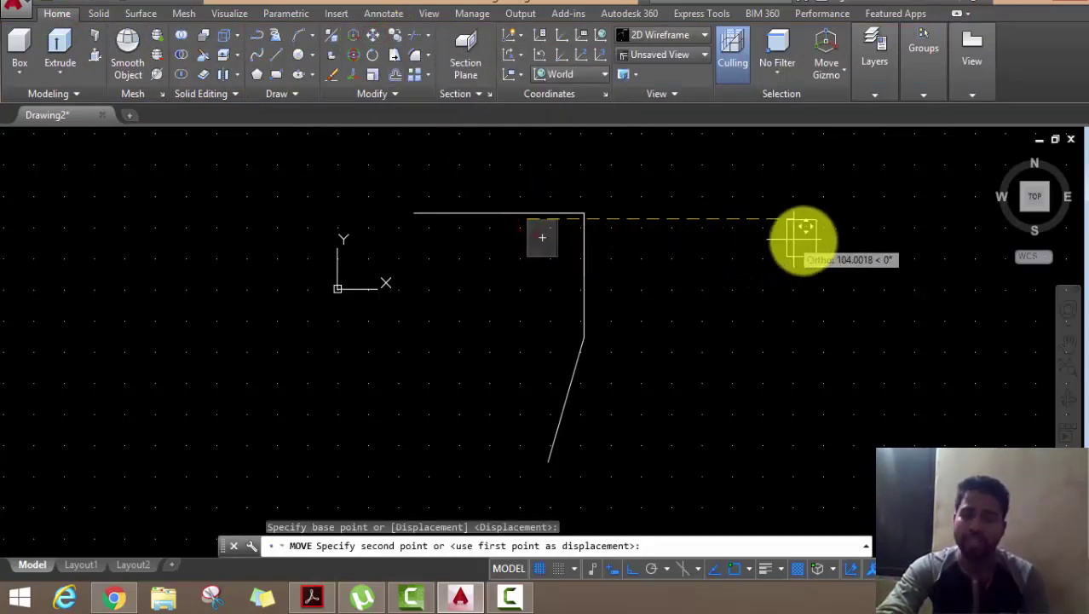
left_click(802, 243)
- Scale the moved image by a factor of 5 from its corner
left_click(851, 199)
left_click(774, 312)
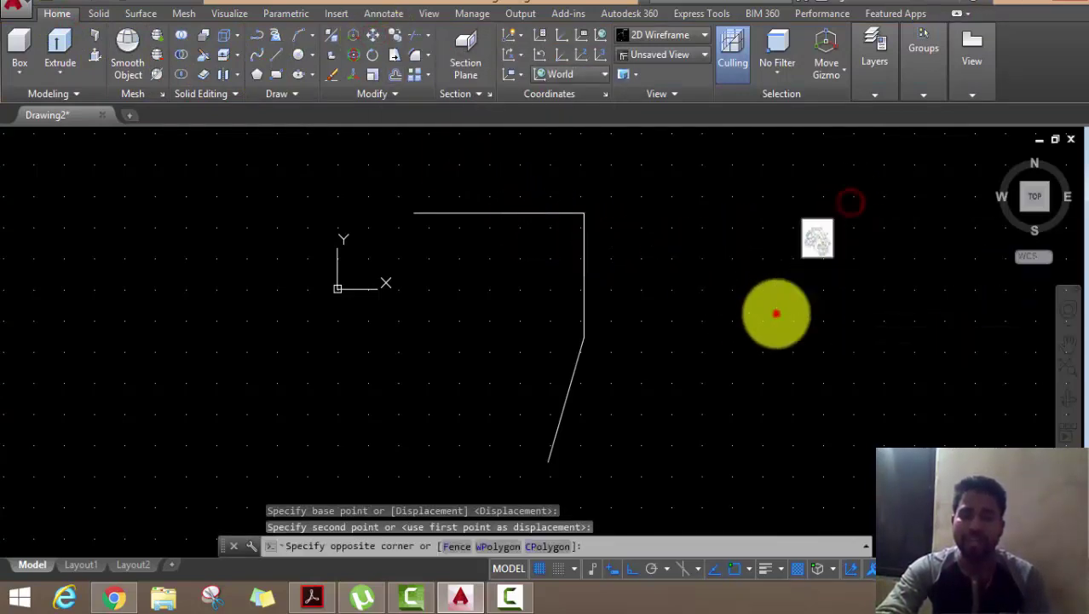
left_click(56, 15)
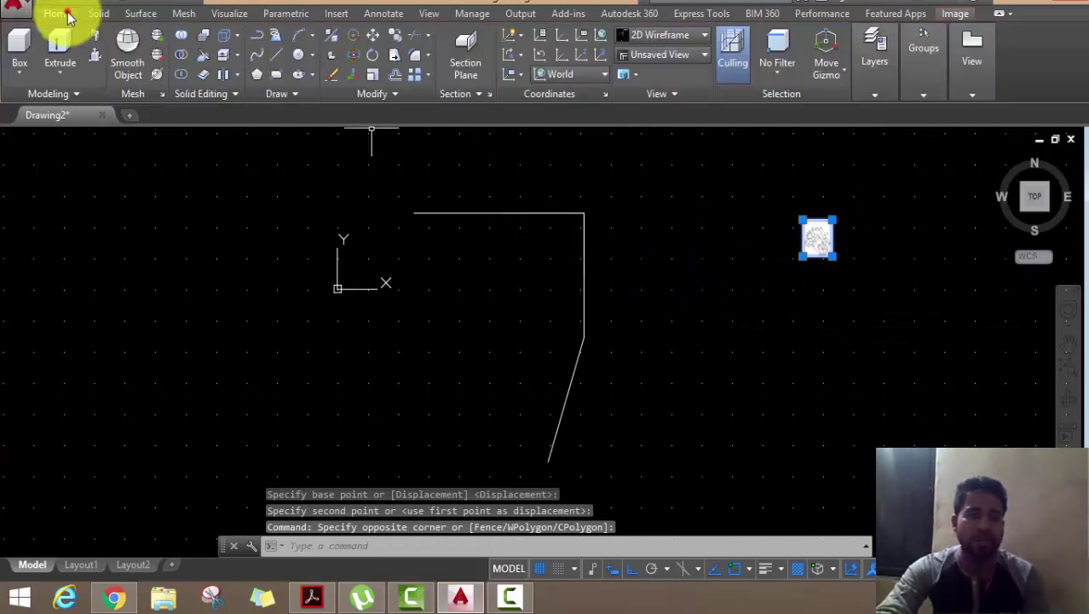
left_click(375, 79)
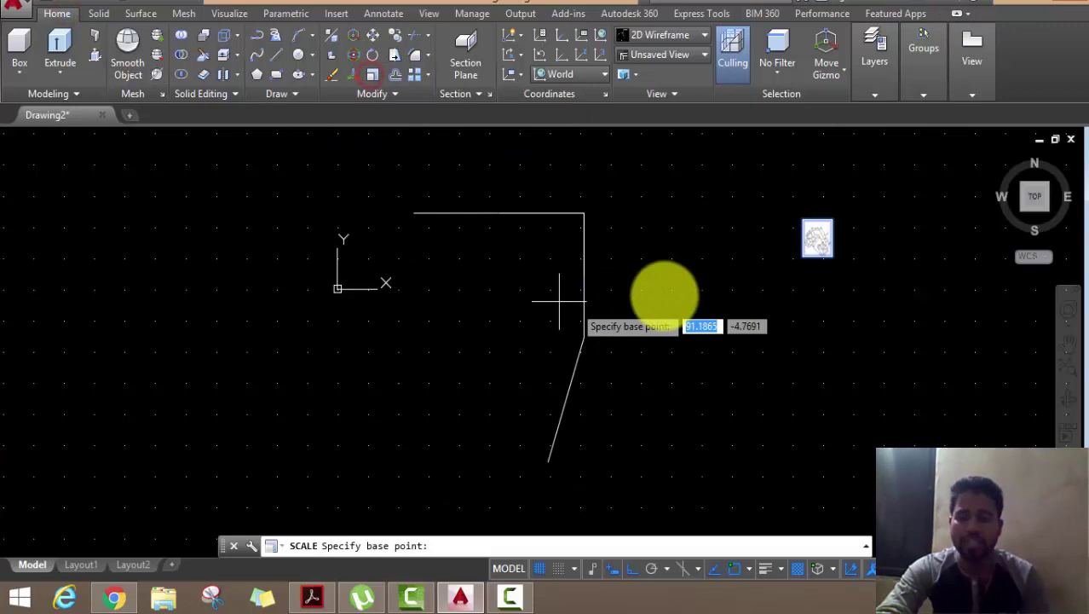
left_click(802, 255)
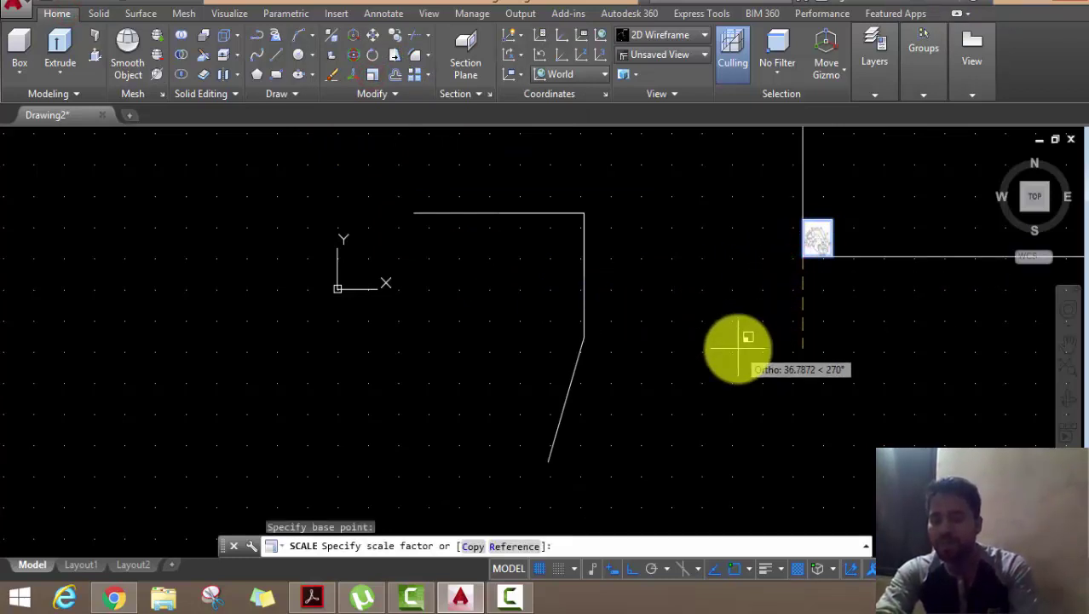
type("5")
key("Return")
- With Ortho off, move the enlarged image beside the outline and zoom in
scroll(734, 337, "down", 2)
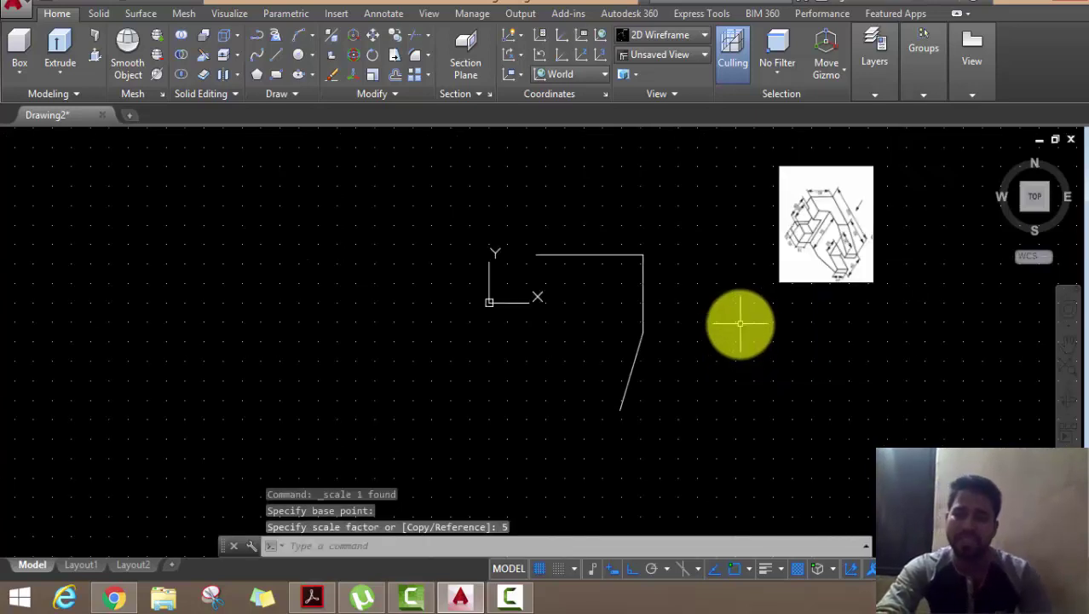
left_click(915, 146)
left_click(750, 256)
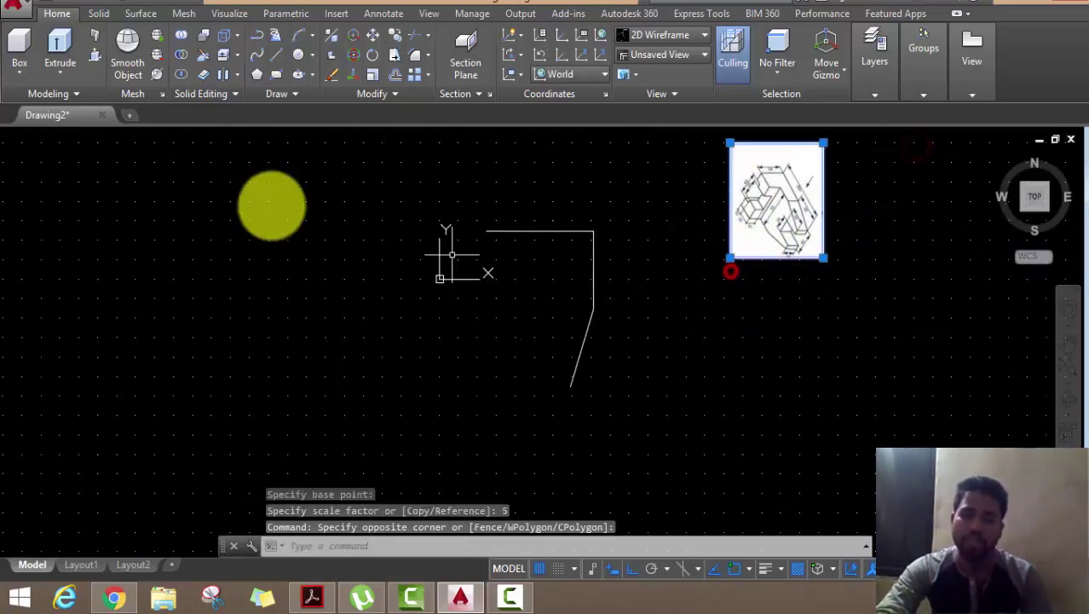
left_click(53, 15)
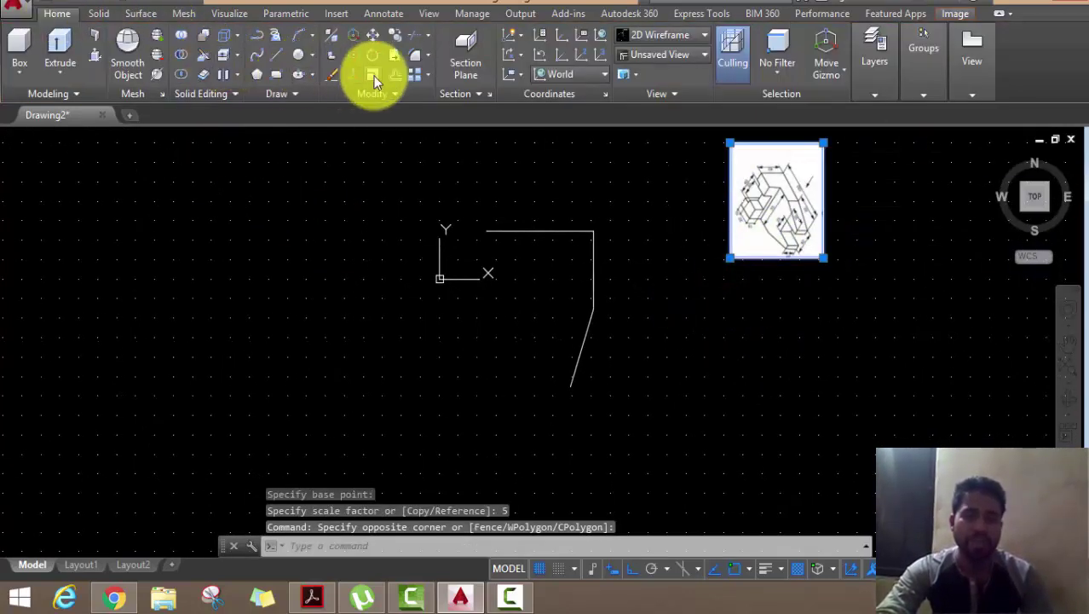
left_click(373, 35)
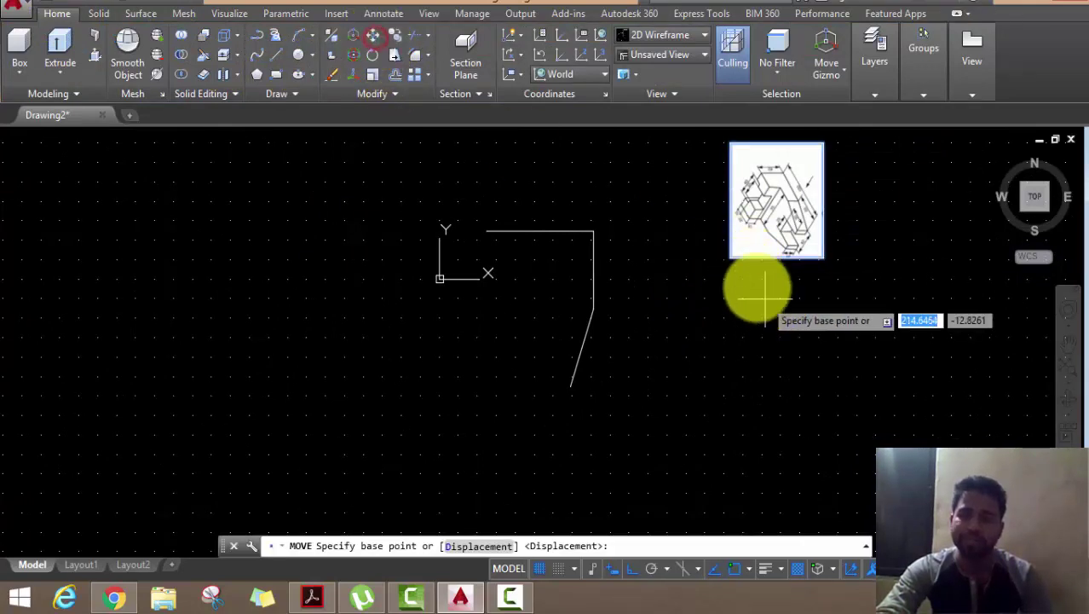
left_click(730, 256)
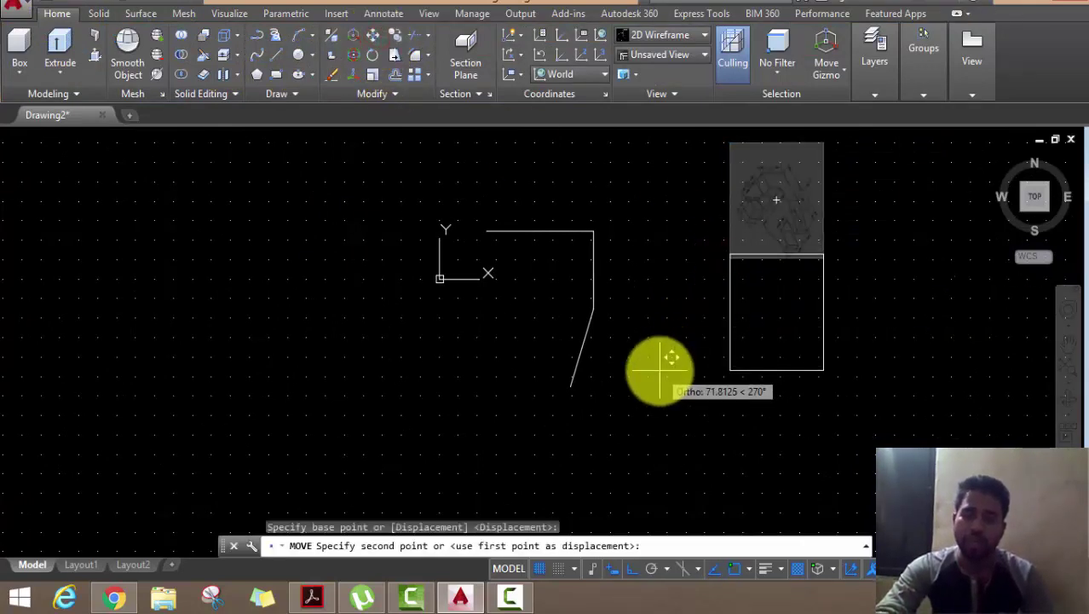
left_click(612, 569)
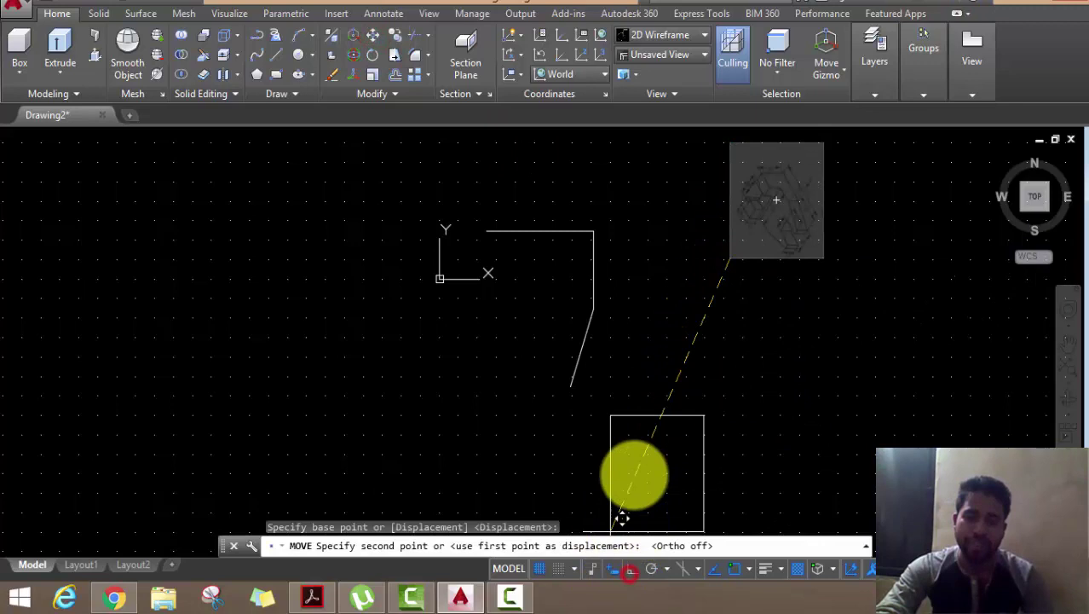
left_click(633, 362)
scroll(499, 304, "up", 2)
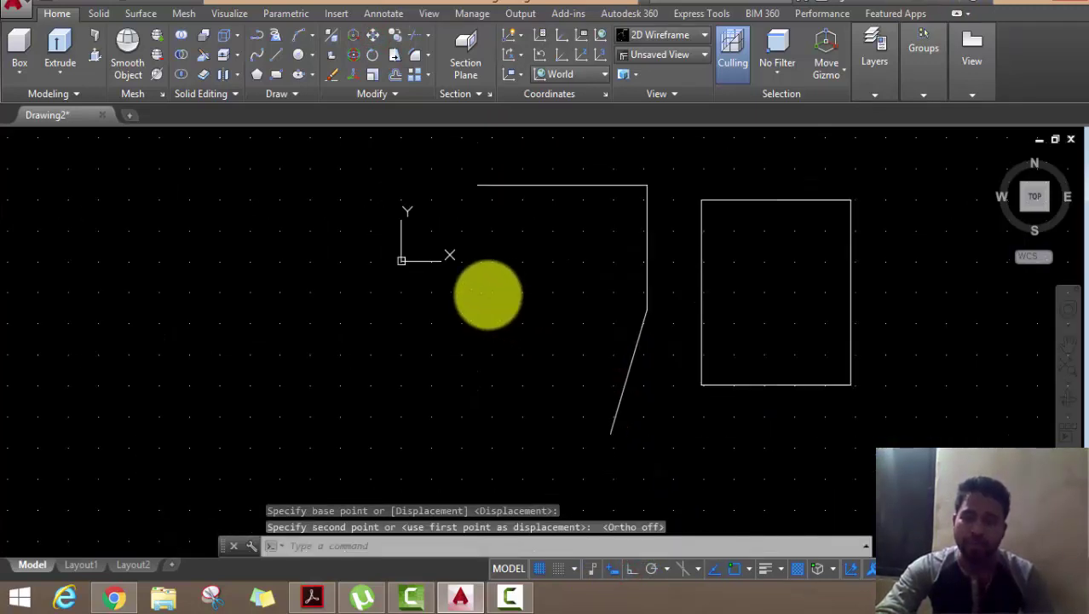
scroll(698, 239, "up", 3)
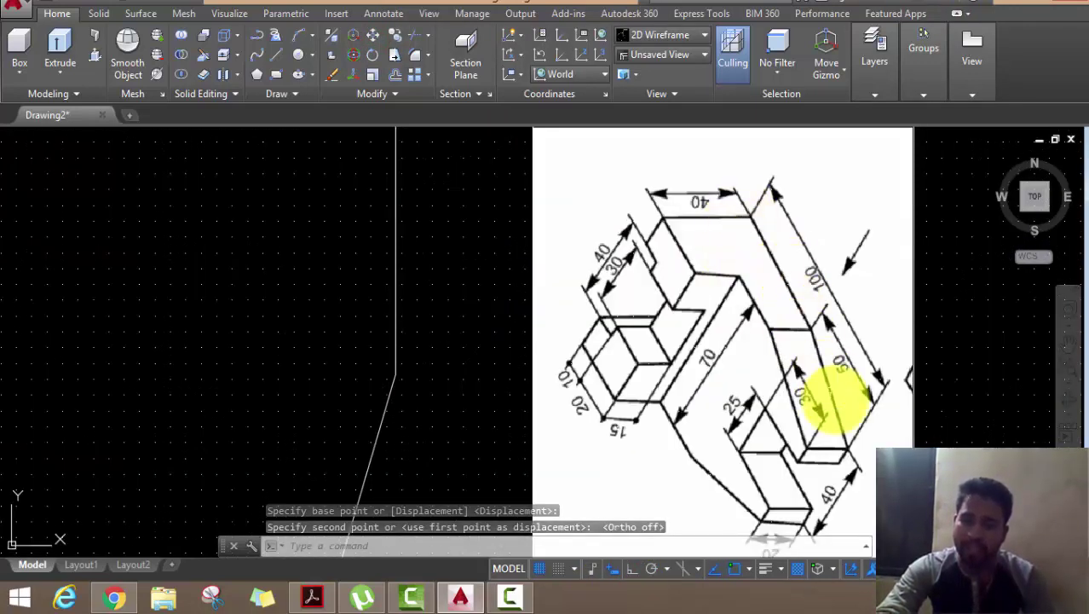
middle_click_drag(839, 433, 828, 334)
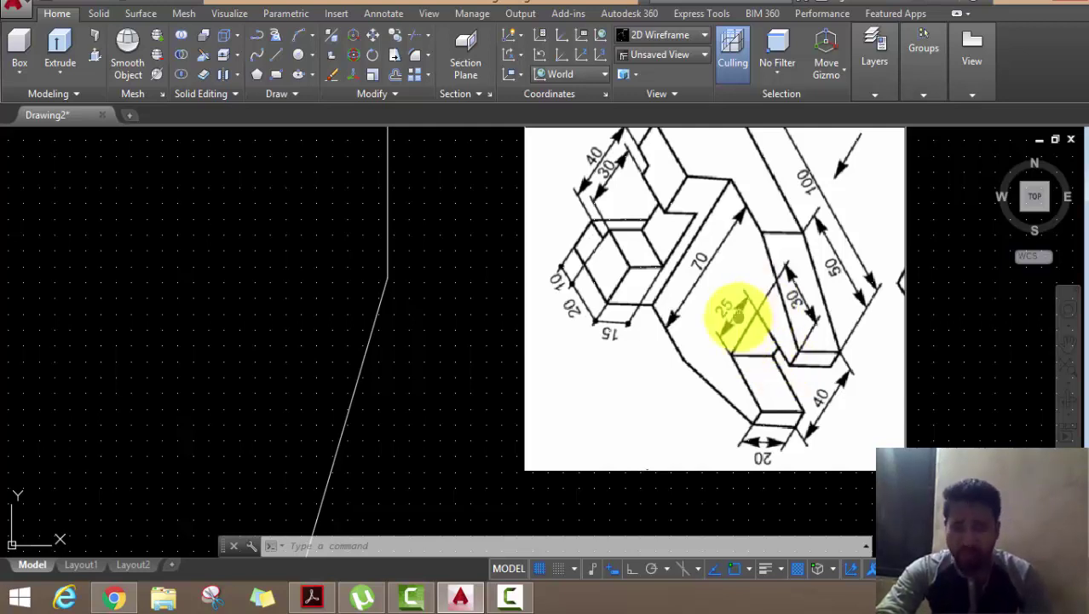
middle_click_drag(738, 315, 736, 292)
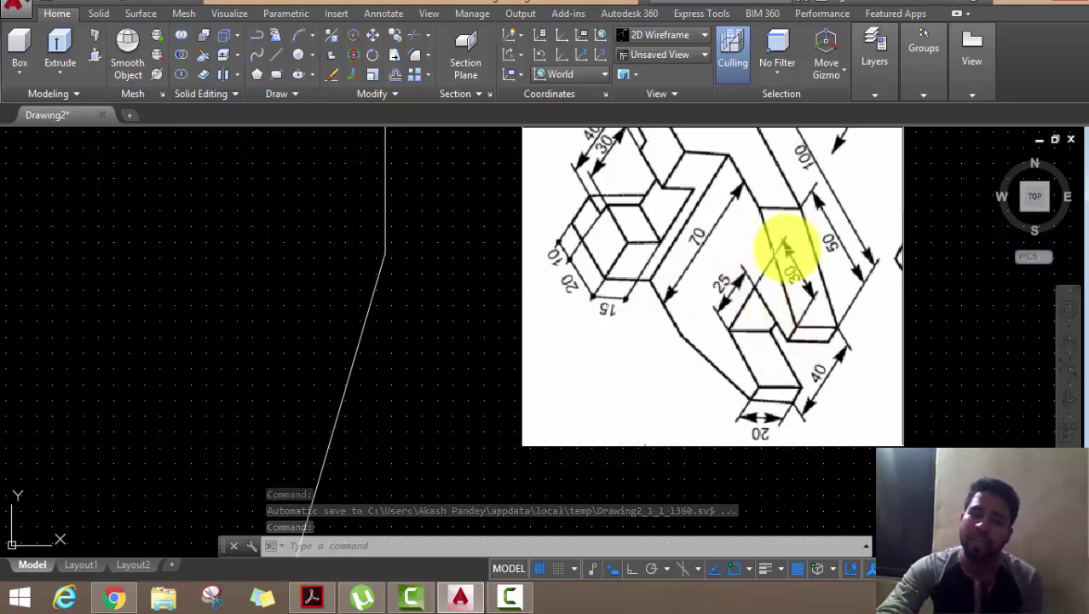
left_click(277, 56)
- From the slanted line's lower end, draw 7.5 left, 30 up and 25 left with Ortho on
scroll(341, 302, "down", 2)
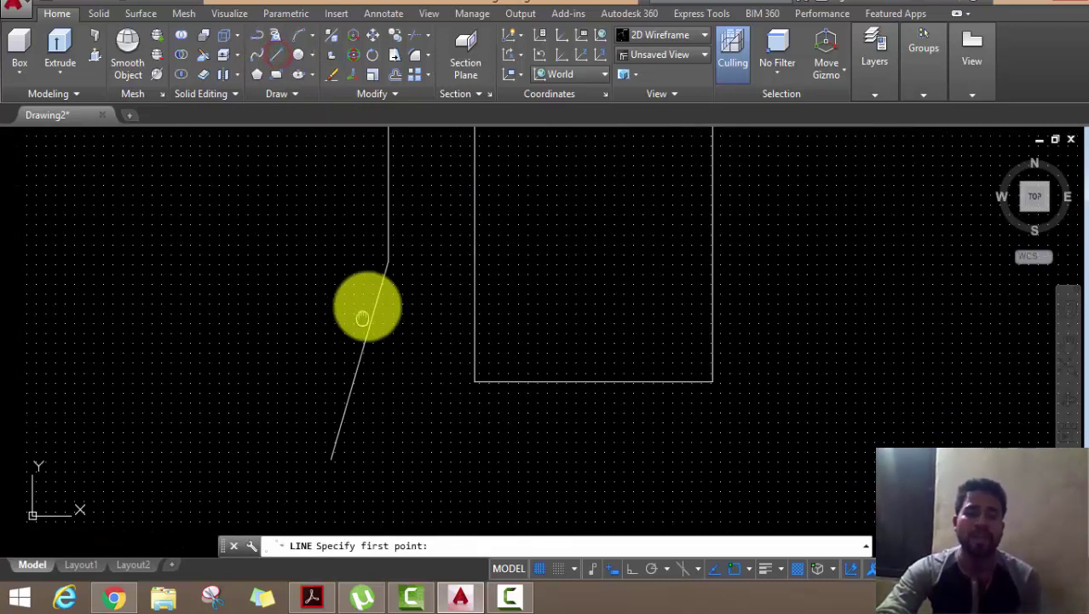
scroll(345, 358, "down", 2)
left_click(350, 389)
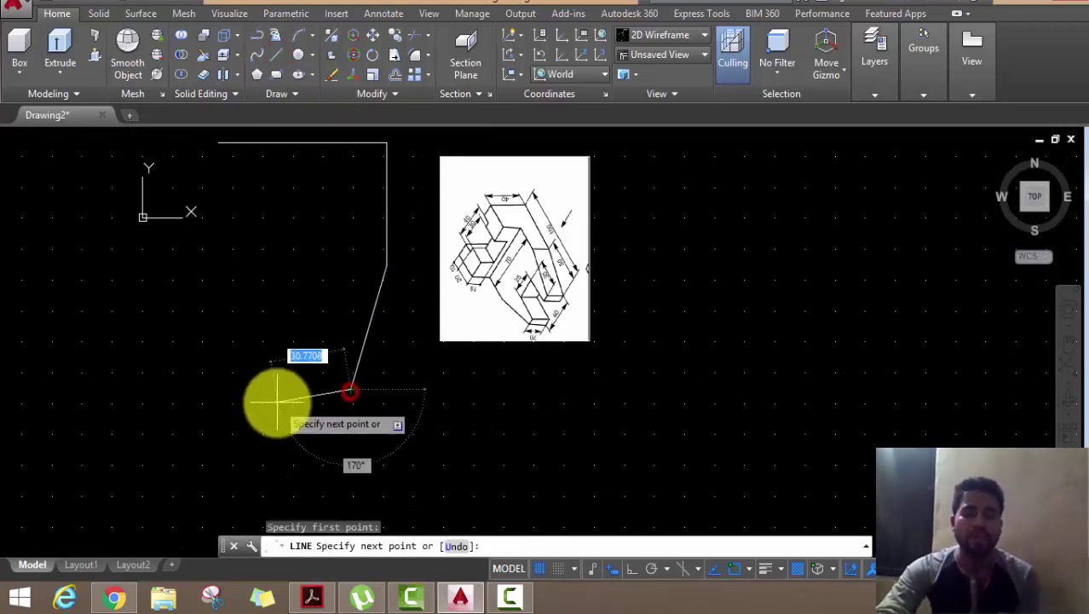
left_click(629, 569)
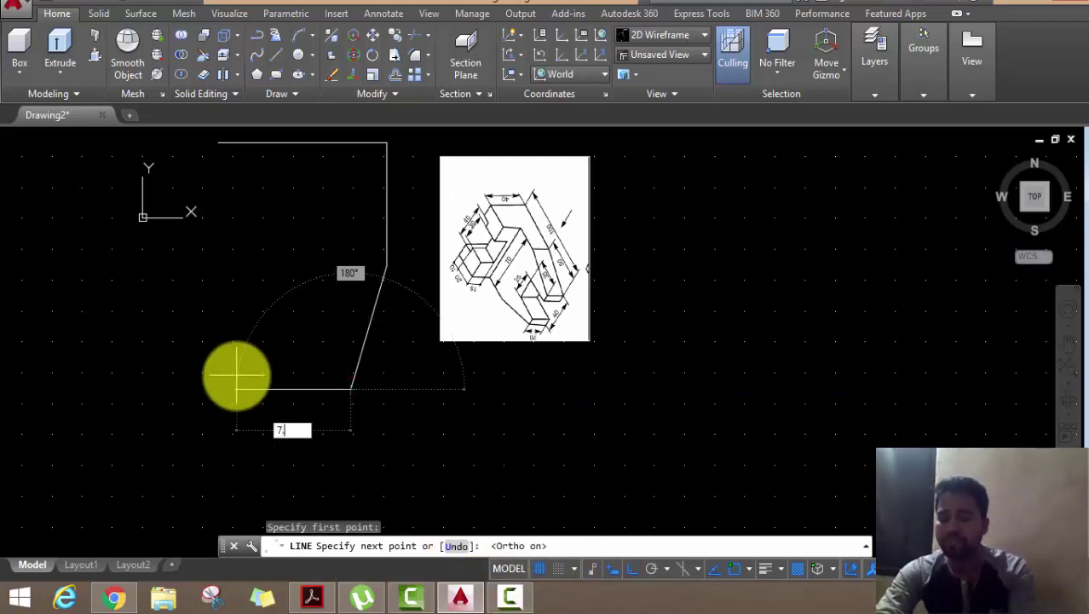
type(".5")
key("Return")
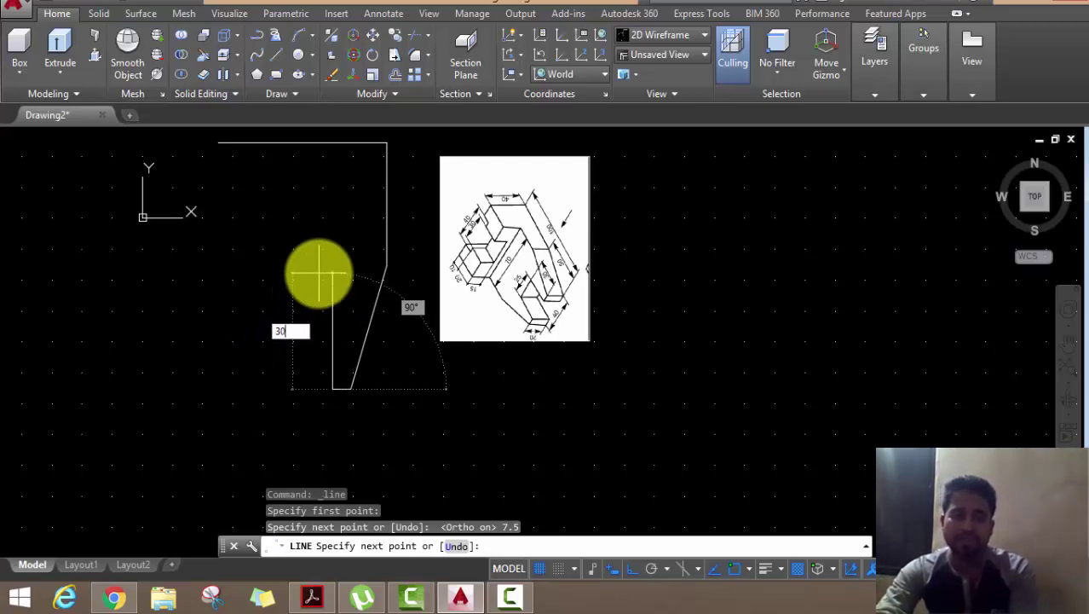
key("Return")
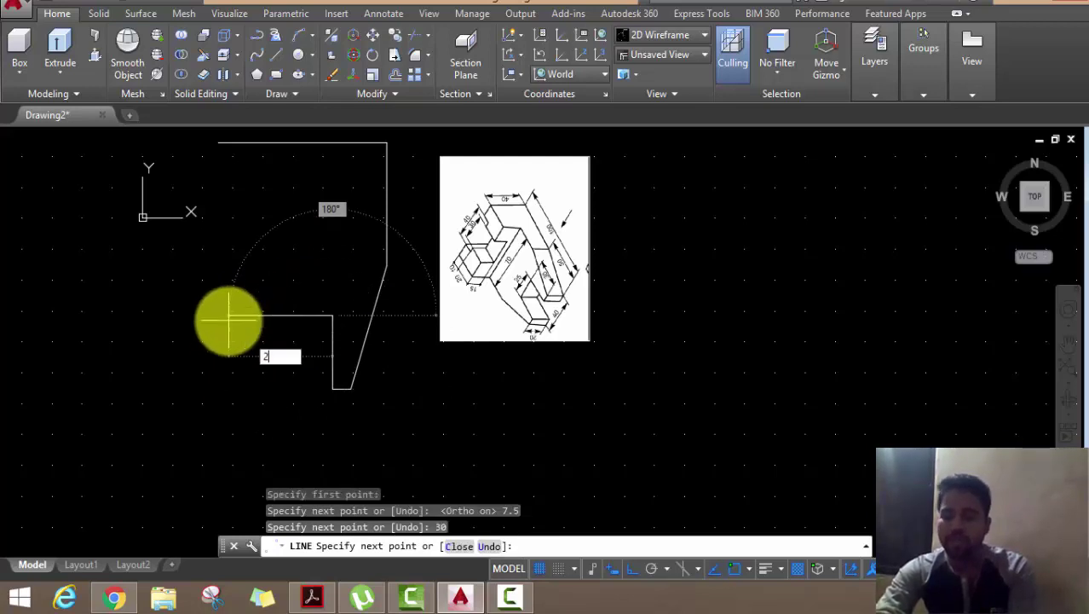
type("5")
key("Return")
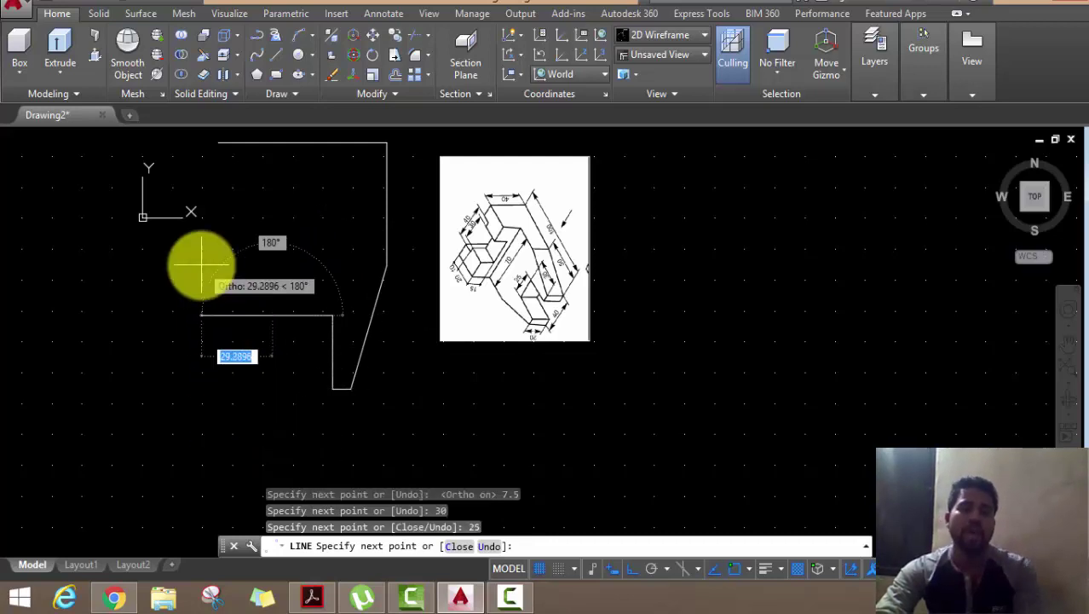
right_click(201, 259)
left_click(239, 294)
scroll(486, 231, "up", 2)
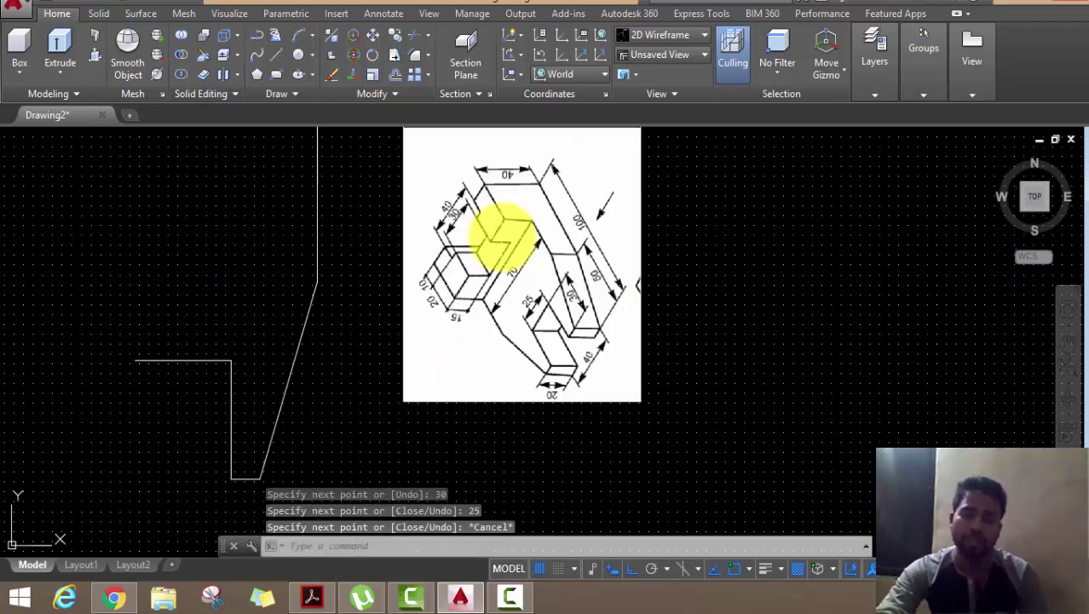
scroll(537, 179, "up", 2)
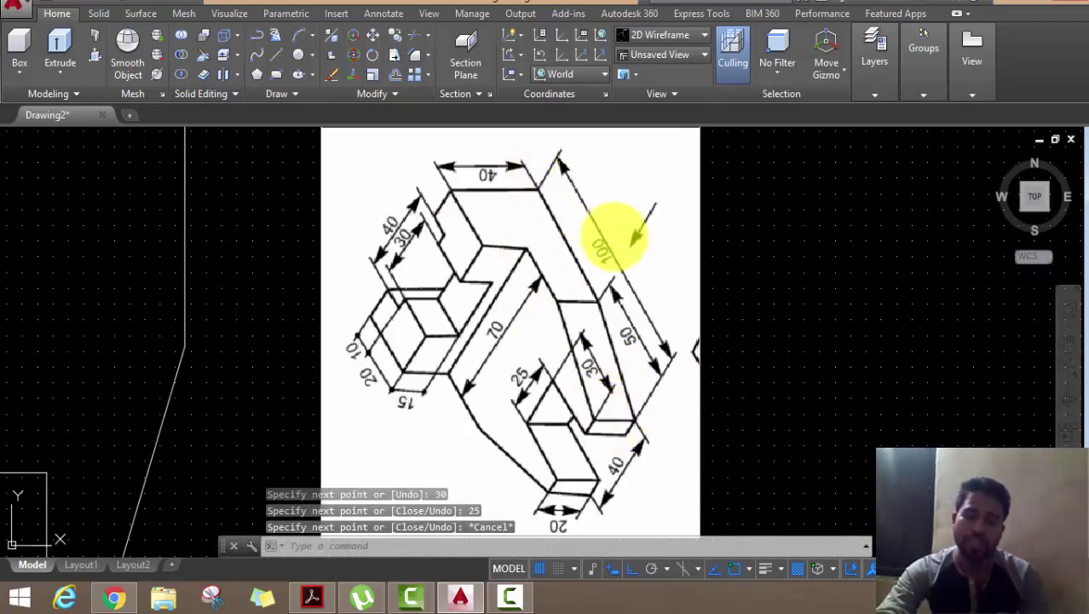
scroll(597, 319, "down", 2)
scroll(205, 385, "down", 2)
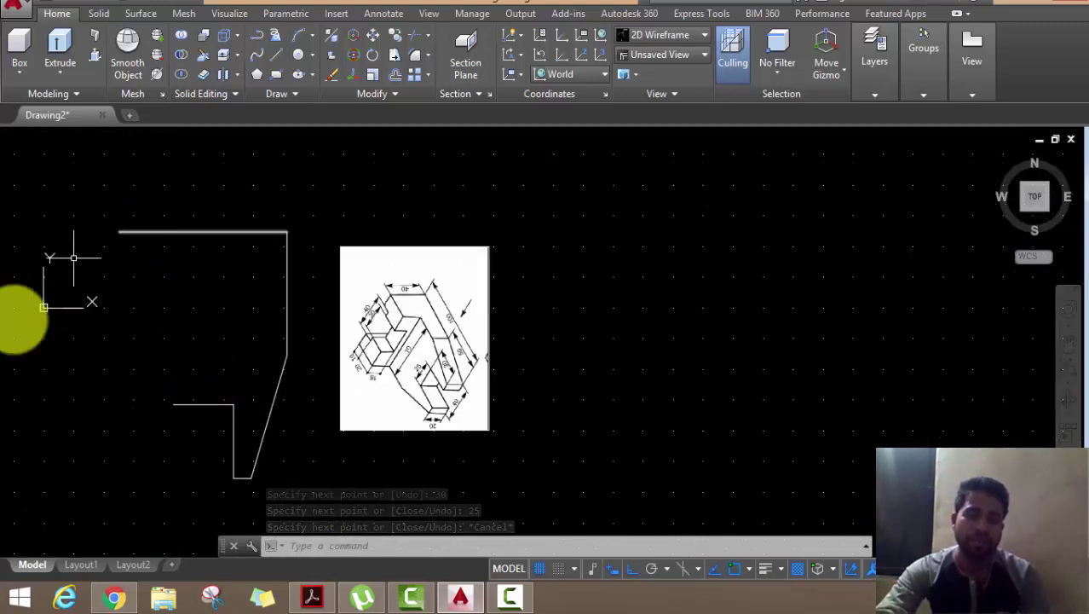
- Mirror the right-side vertical, slanted and bottom lines across a vertical axis, keeping the originals
left_click(291, 304)
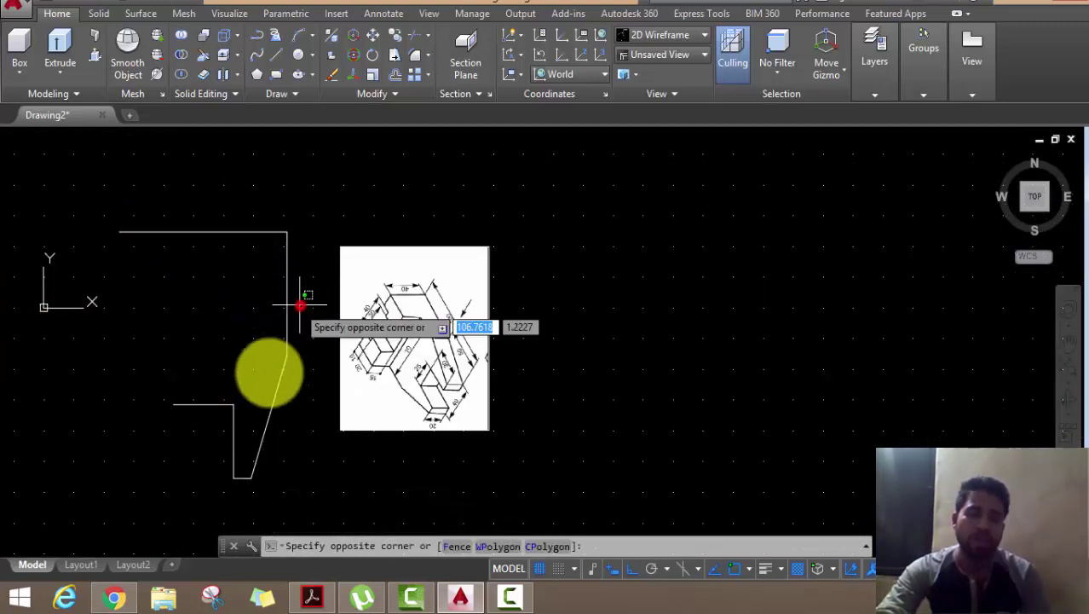
left_click(258, 448)
left_click(271, 437)
left_click(223, 490)
middle_click_drag(194, 462, 457, 421)
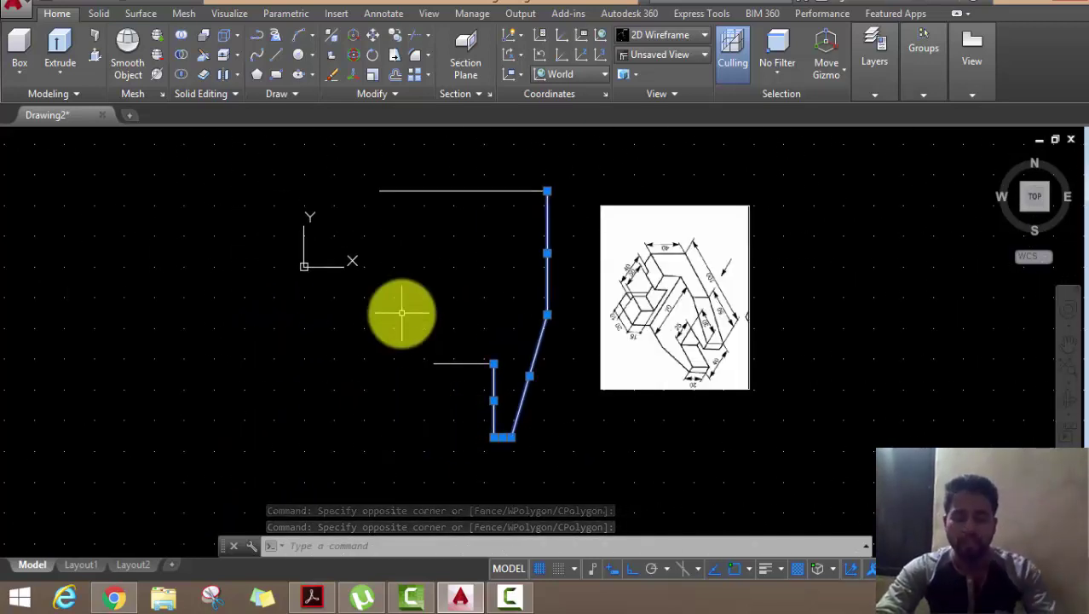
type("M")
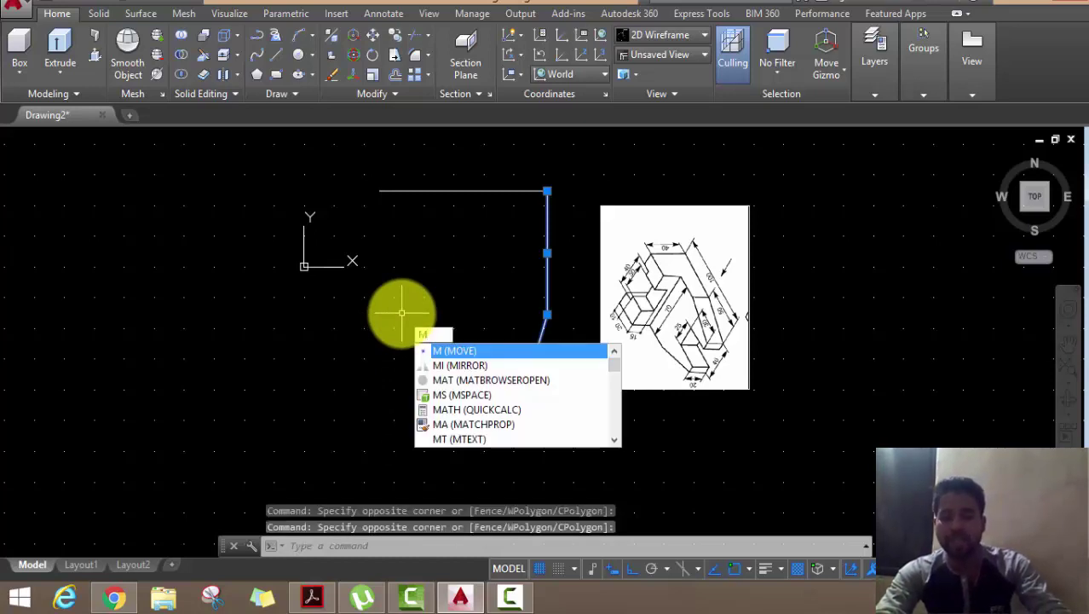
type("I")
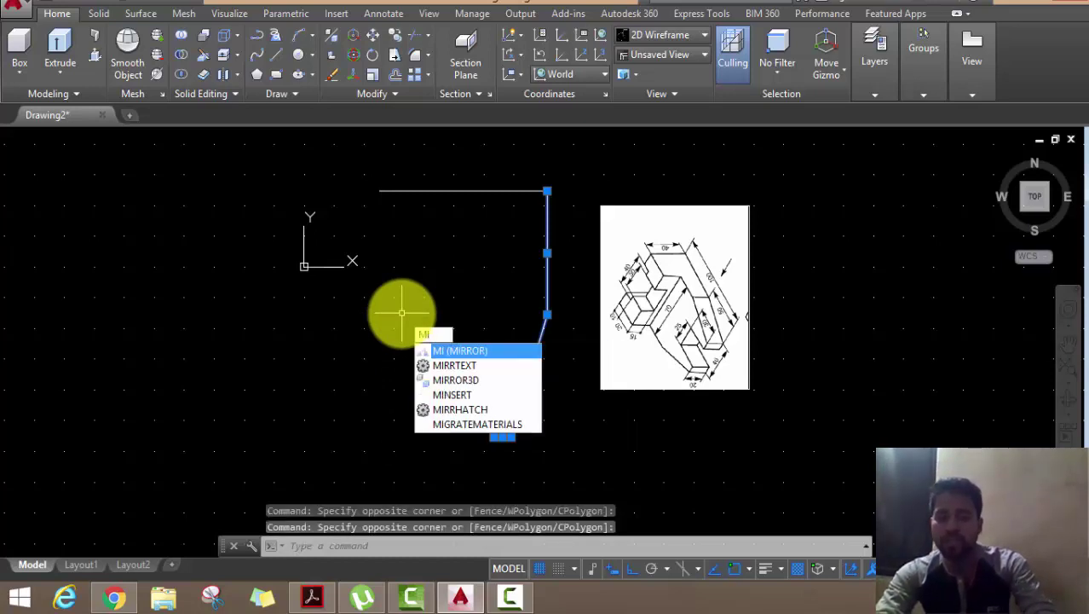
key("Return")
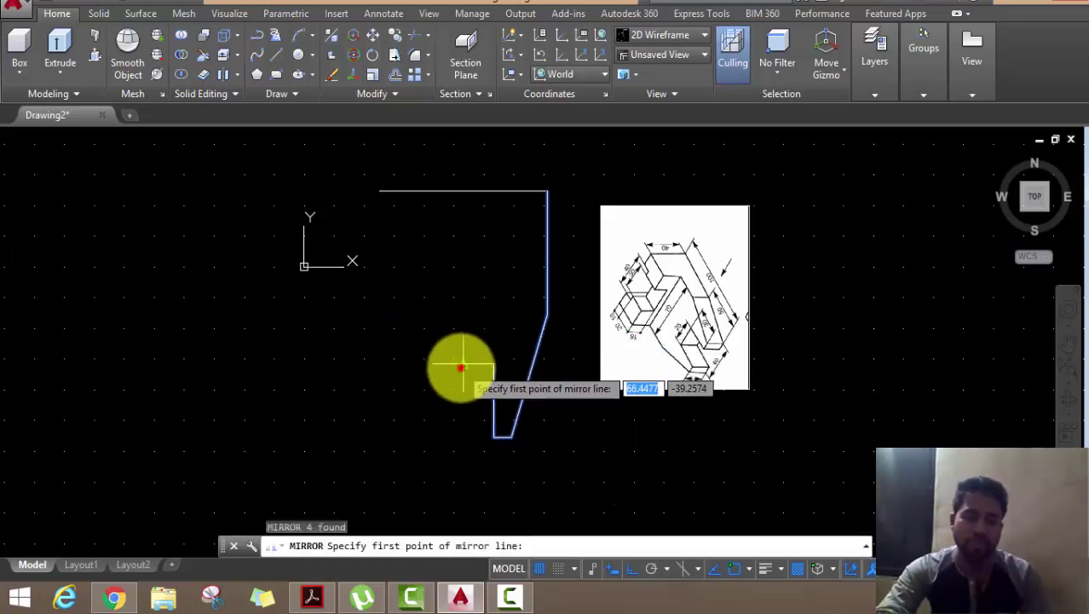
left_click(462, 365)
left_click(456, 455)
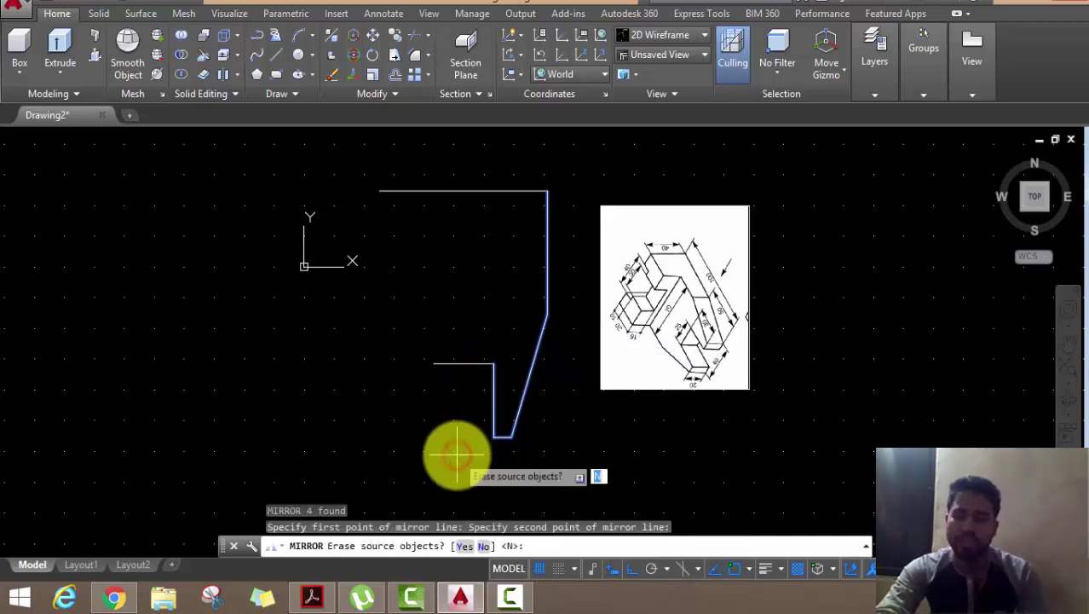
key("Return")
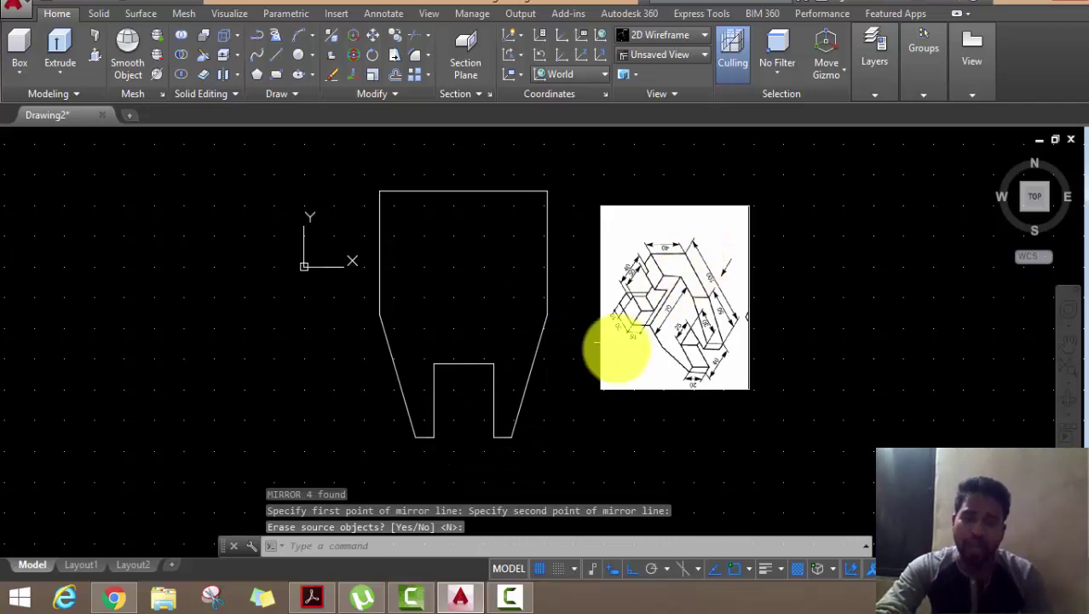
scroll(670, 324, "up", 4)
middle_click_drag(680, 328, 673, 376)
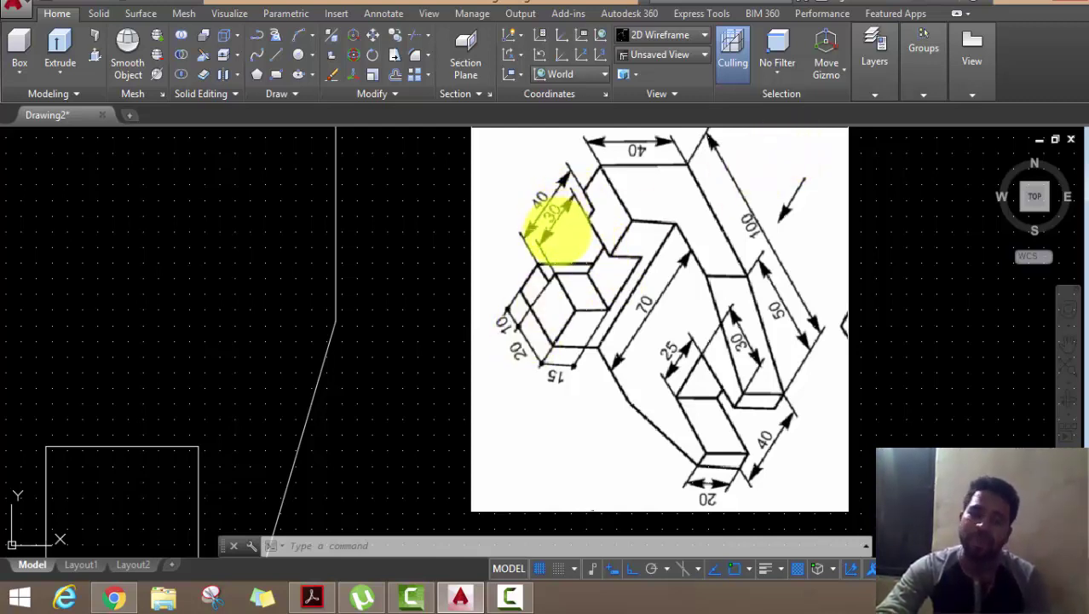
- Draw a vertical line down from the outline's top edge in two segments, 10 then 15 units
scroll(547, 231, "down", 2)
middle_click_drag(536, 275, 582, 356)
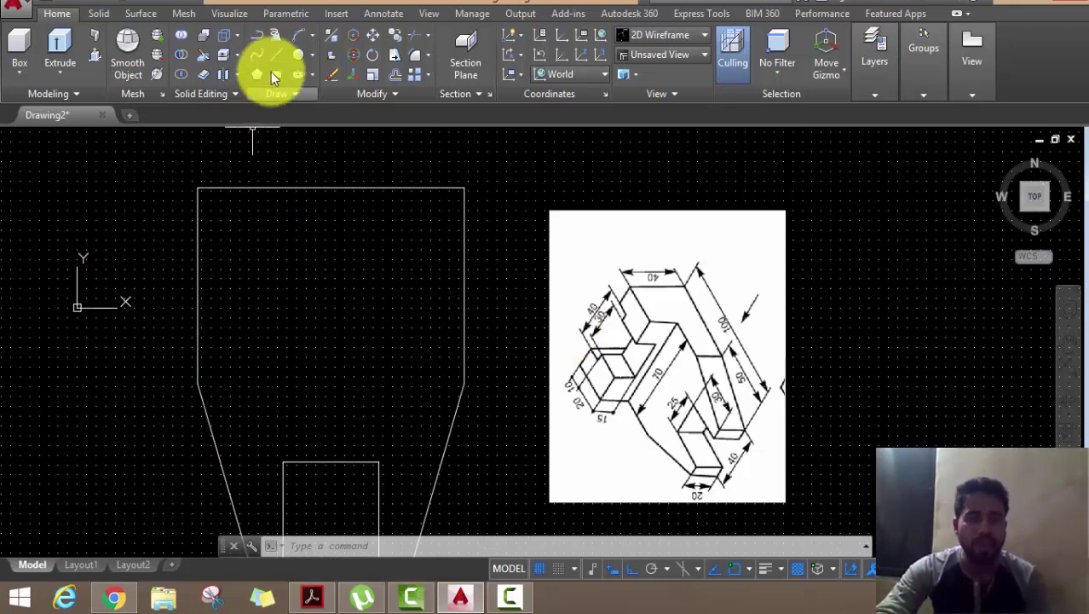
left_click(274, 55)
left_click(328, 188)
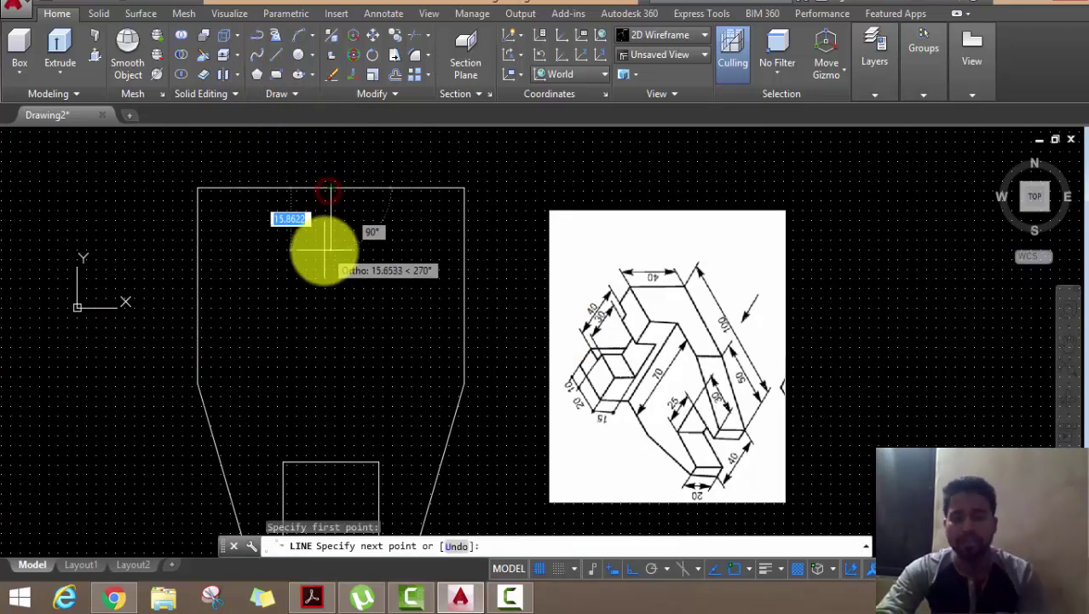
type("15")
key("Return")
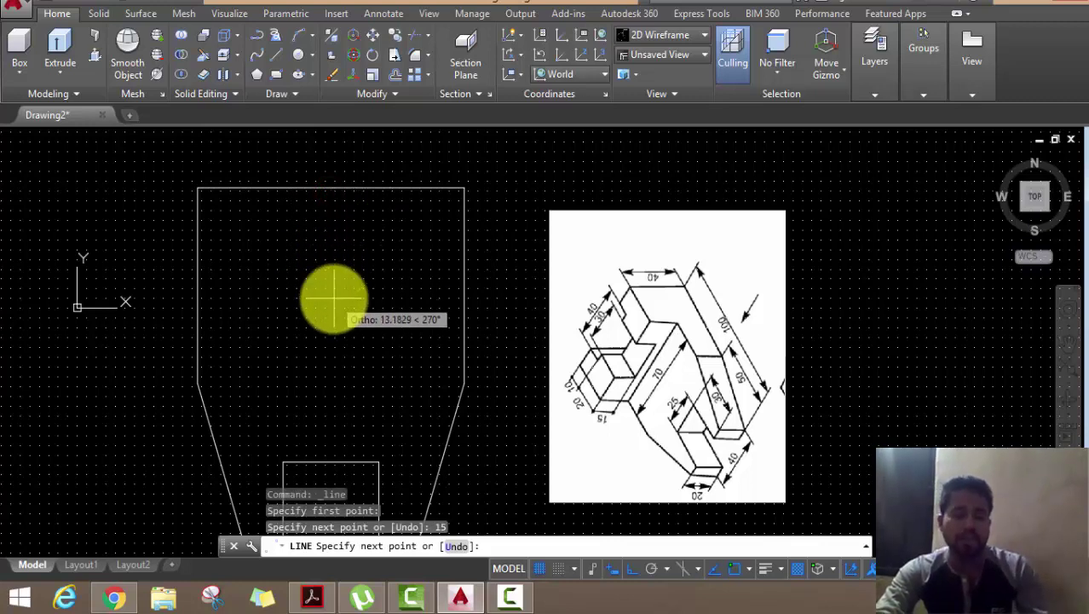
key("ctrl+z")
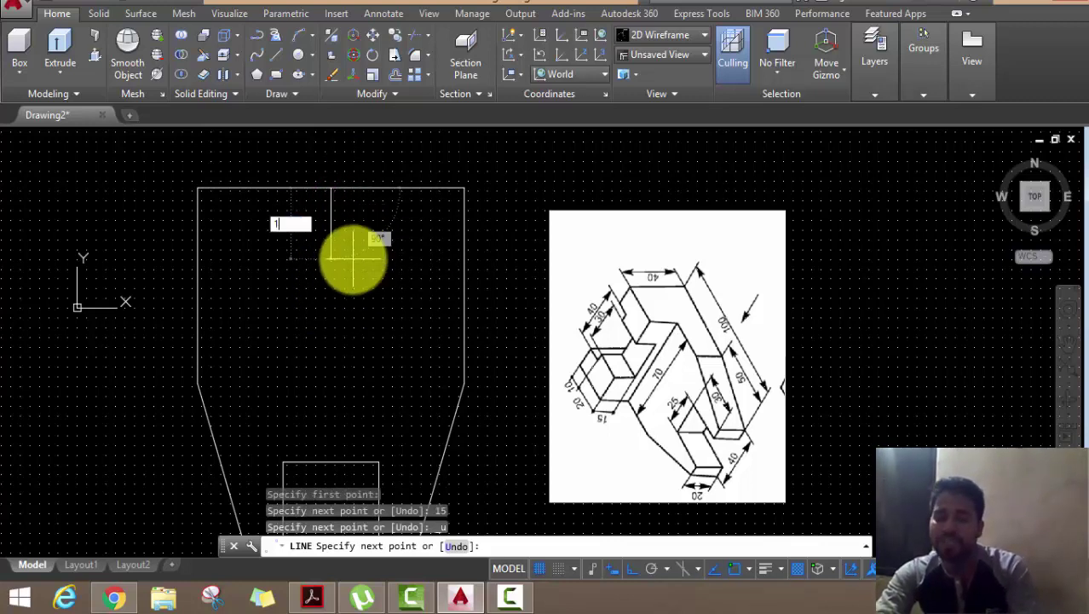
type("10")
key("Return")
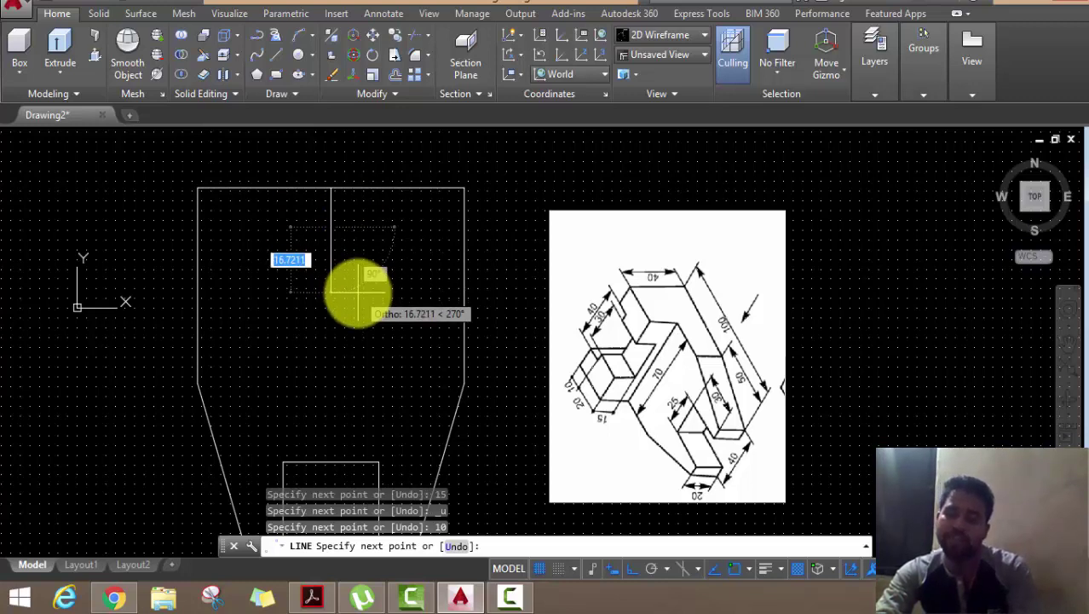
type("5")
key("Return")
right_click(392, 217)
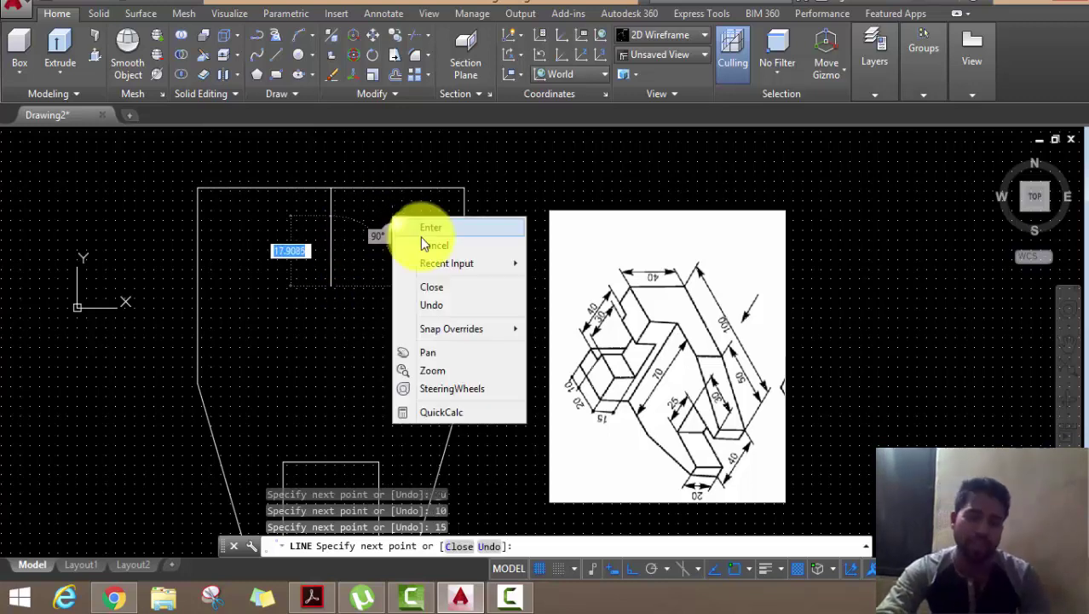
left_click(427, 245)
- Select the new vertical line segments and run OFFSET (O) on them
left_click(307, 200)
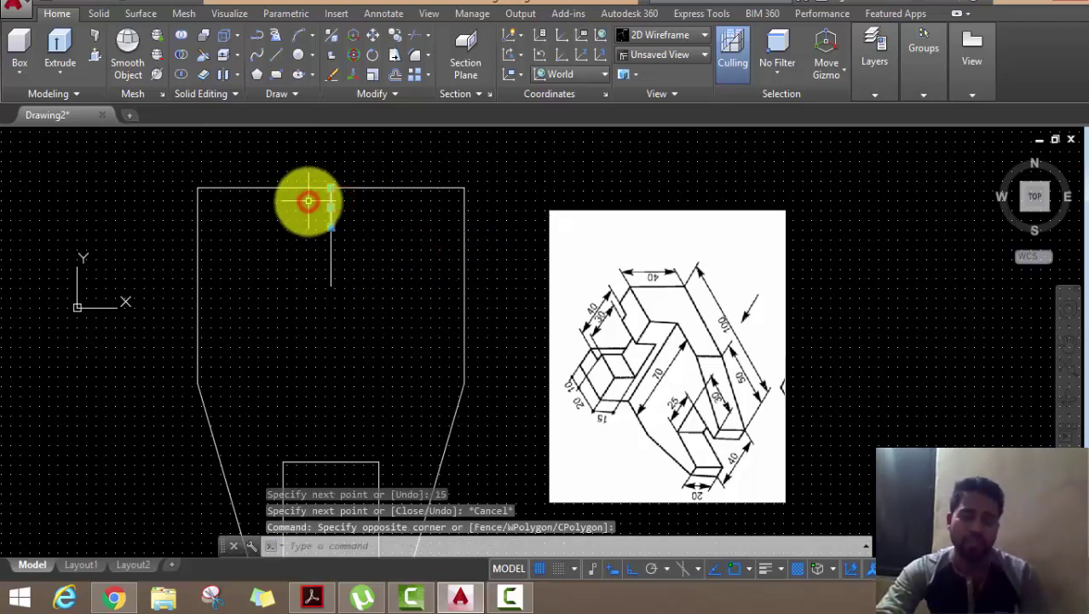
type("c")
key("Escape")
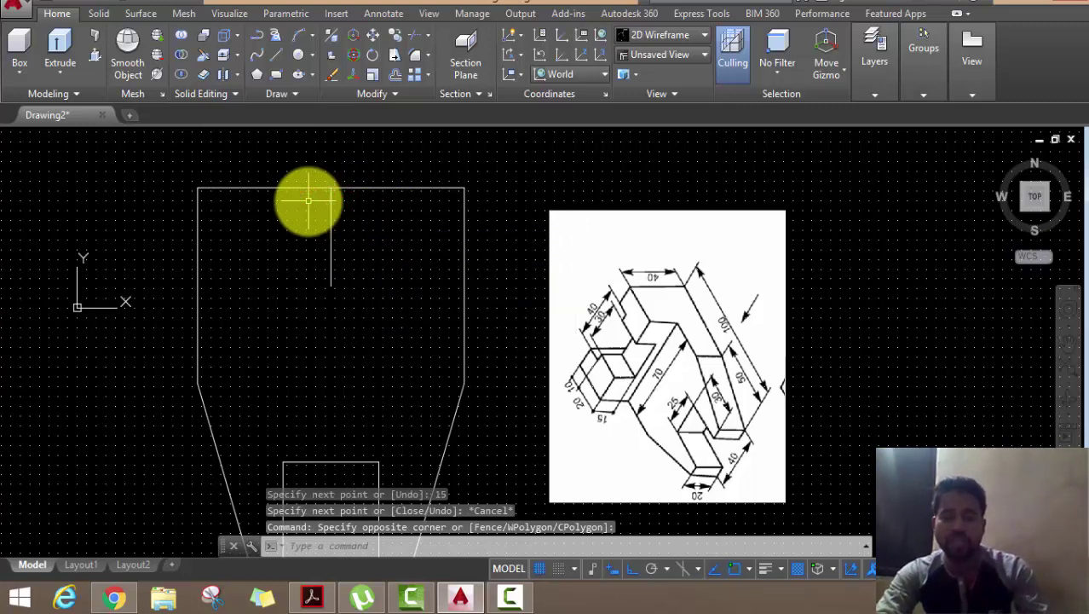
left_click(375, 203)
left_click(292, 207)
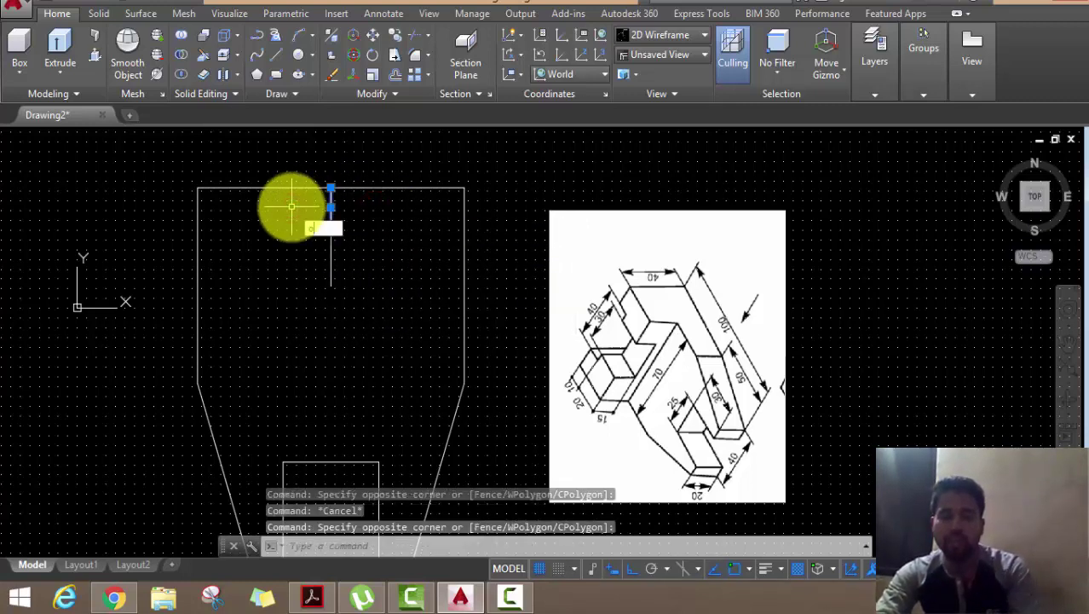
type("o")
key("Return")
- Offset the upper part of the vertical line 20 units to the left and right
left_click(340, 211)
type("20")
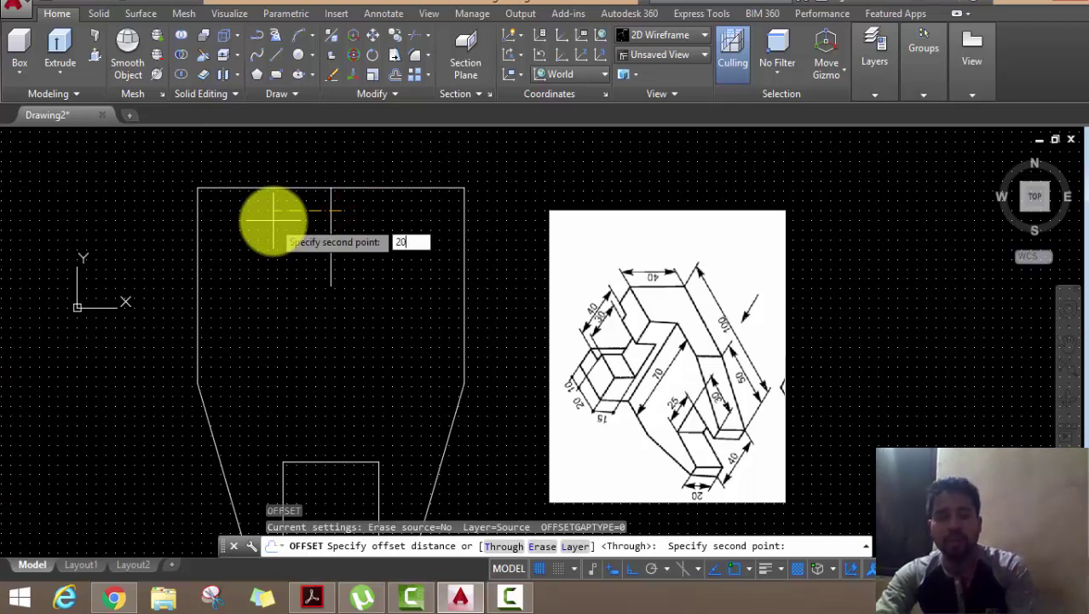
key("Return")
left_click(261, 218)
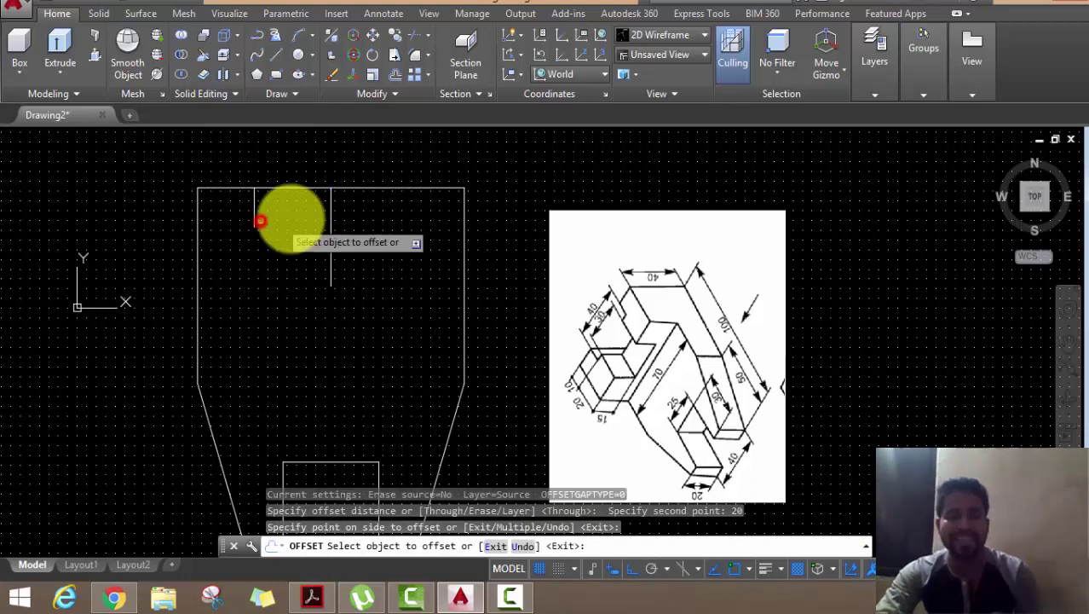
left_click(332, 206)
left_click(404, 217)
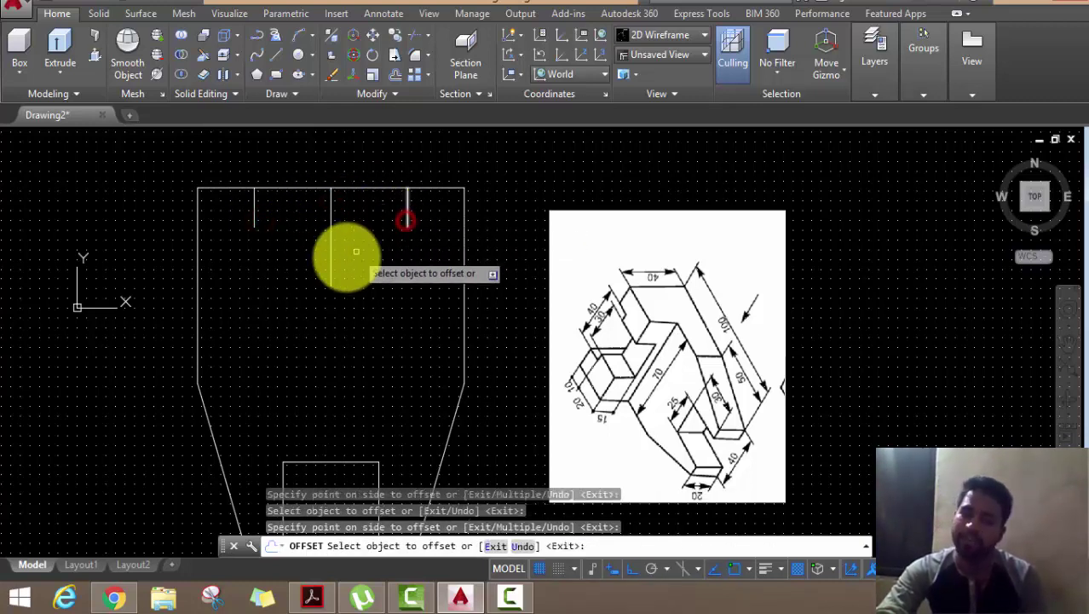
- Offset the lower part of the vertical line 15 units to each side, then end the command
left_click(331, 266)
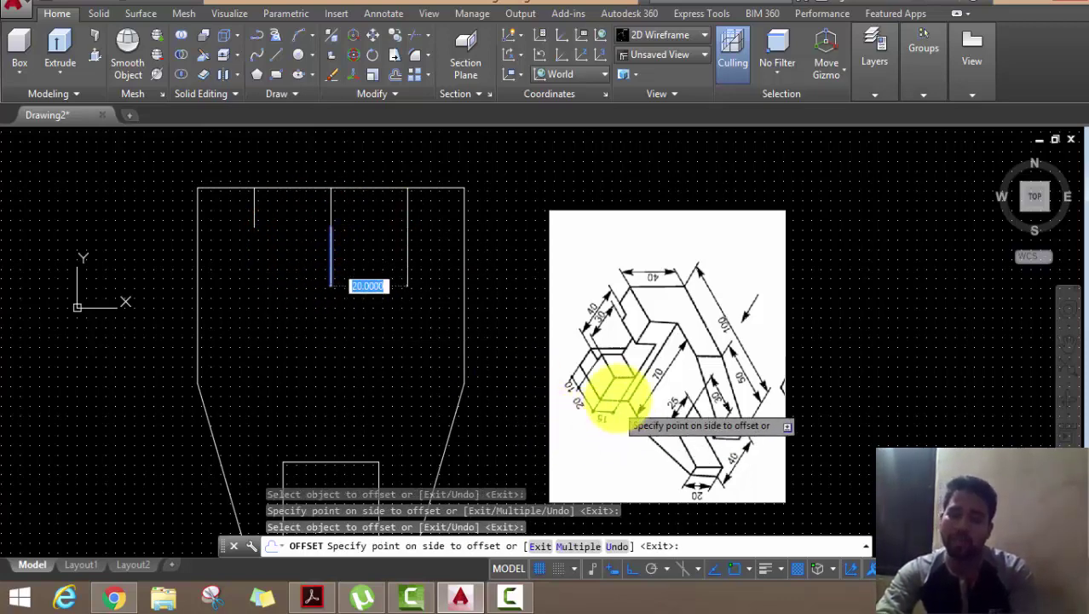
scroll(603, 388, "up", 3)
scroll(601, 290, "down", 2)
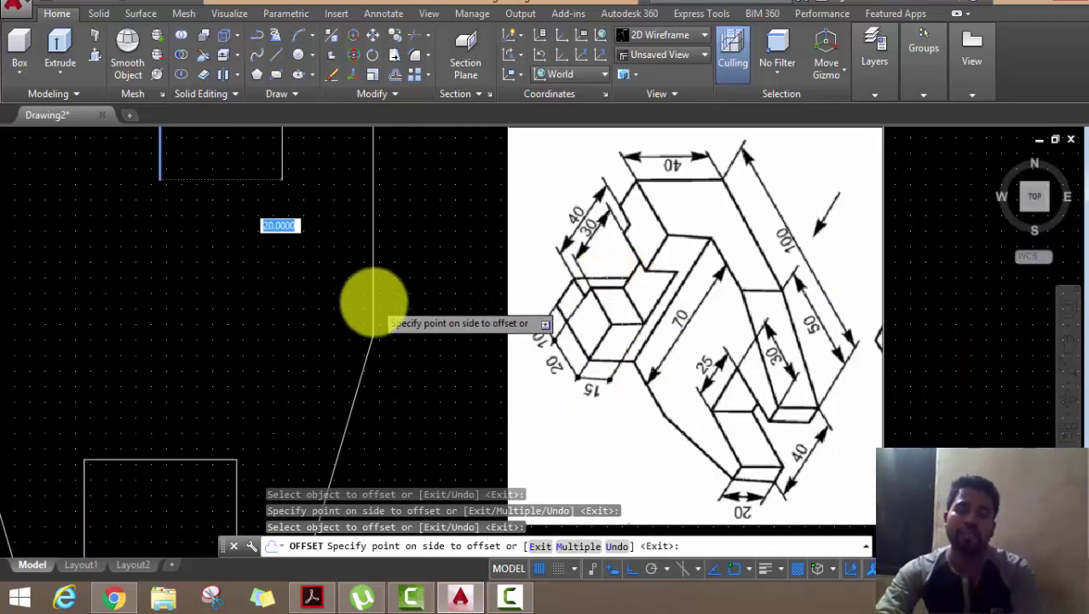
scroll(341, 294, "down", 1)
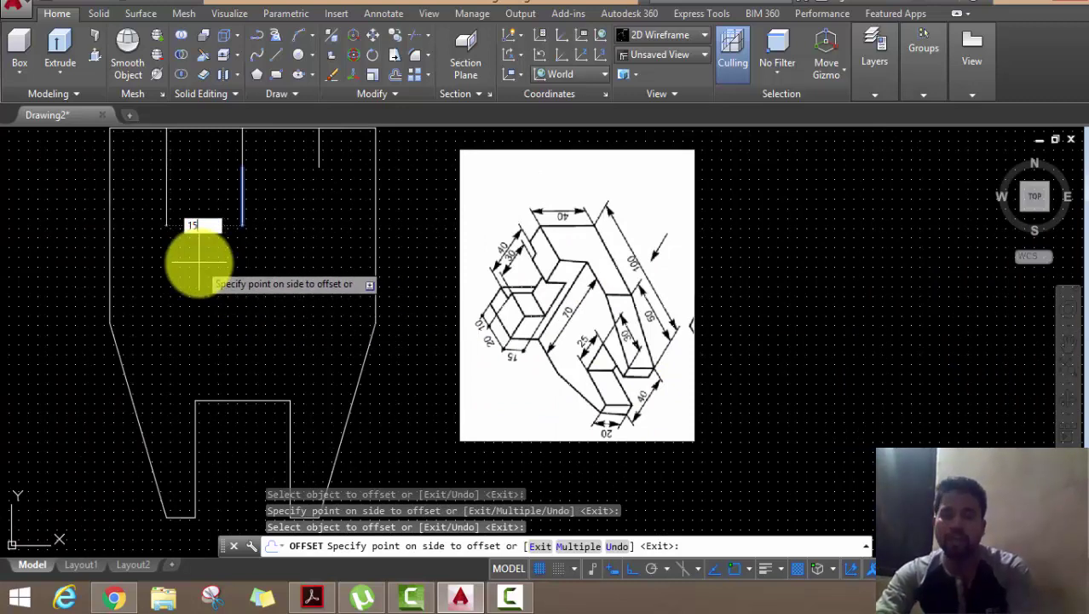
left_click(200, 264)
left_click(242, 219)
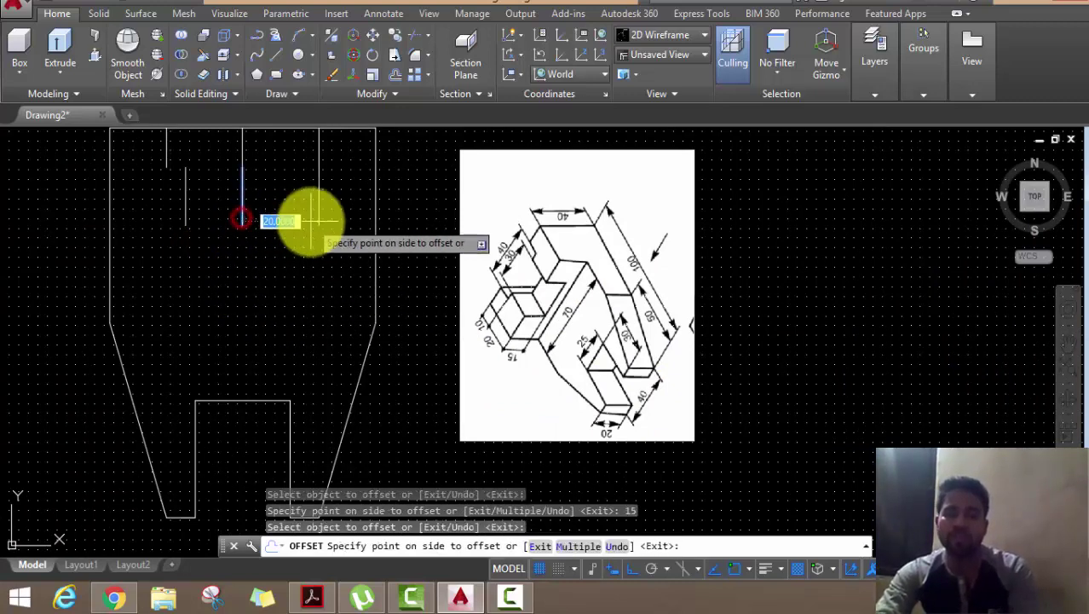
left_click(312, 229)
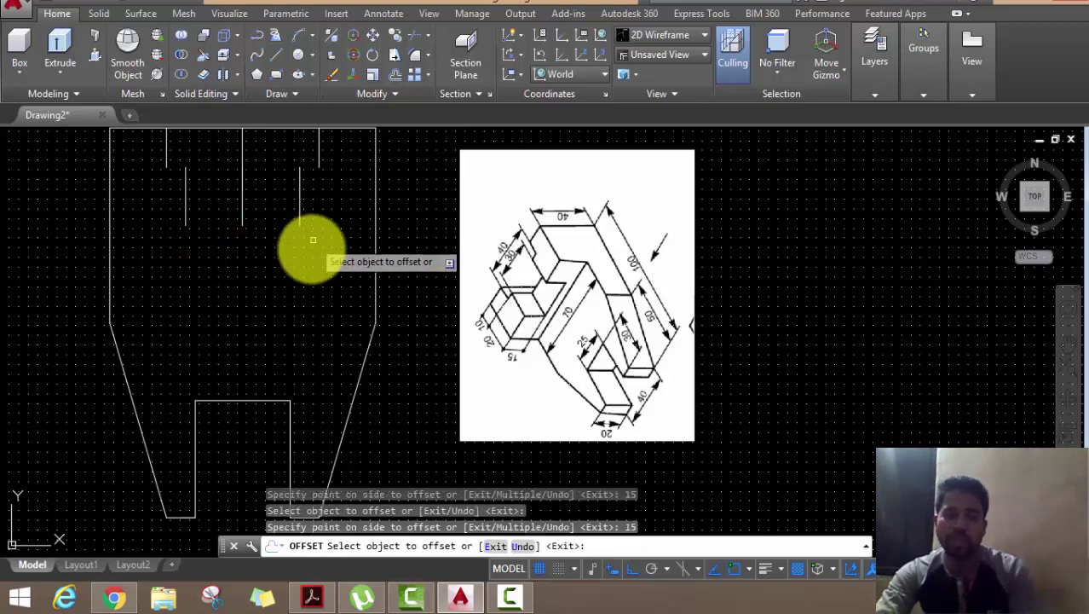
middle_click_drag(311, 242, 349, 321)
right_click(401, 171)
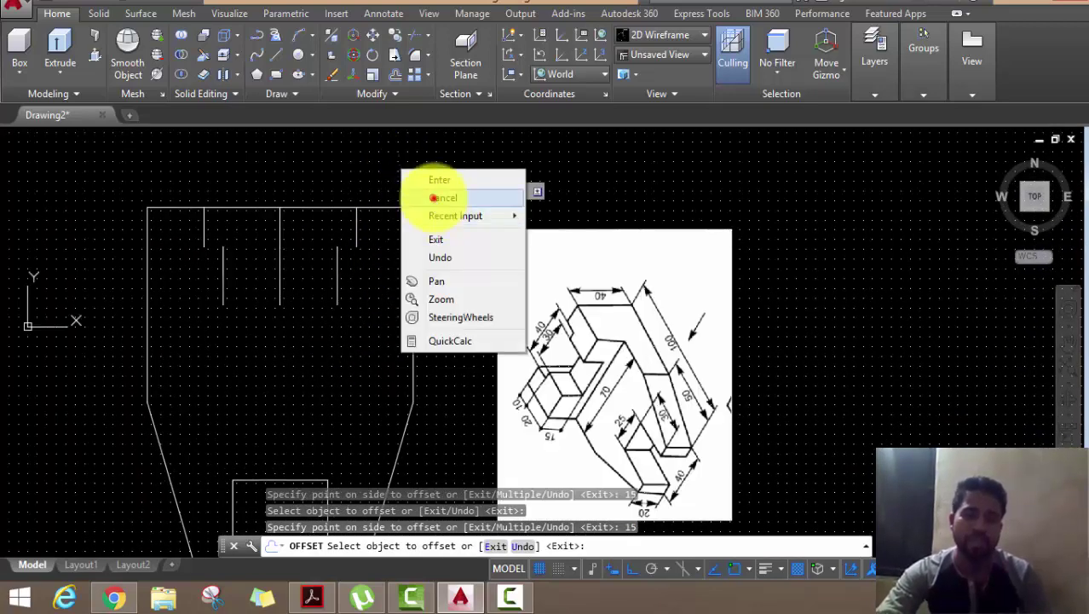
left_click(433, 197)
- Draw the right step lines from the inner line's top across and up the outer line
left_click(275, 58)
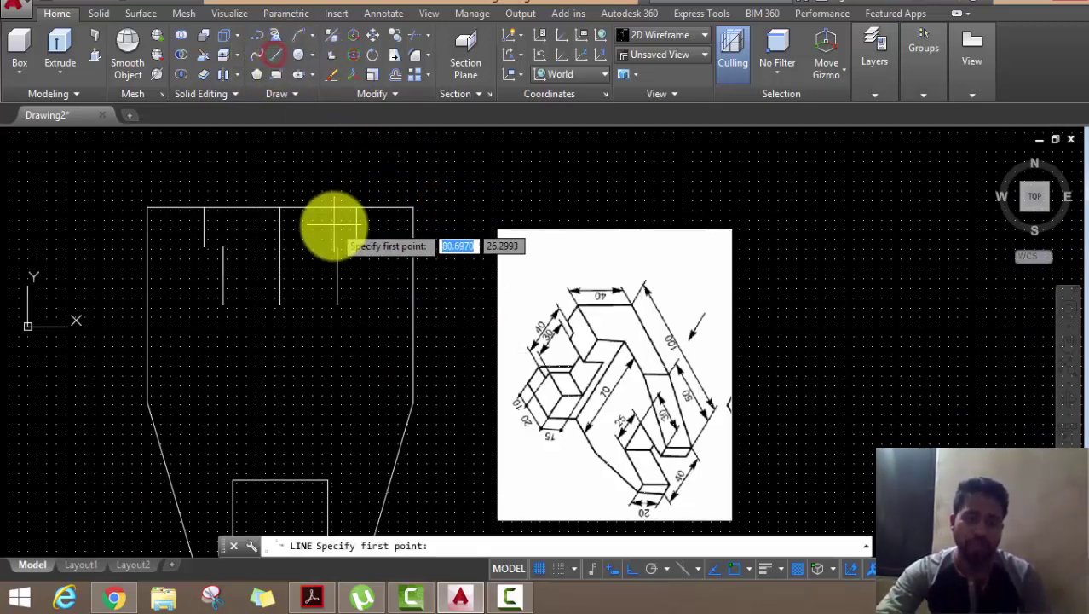
left_click(337, 247)
left_click(356, 248)
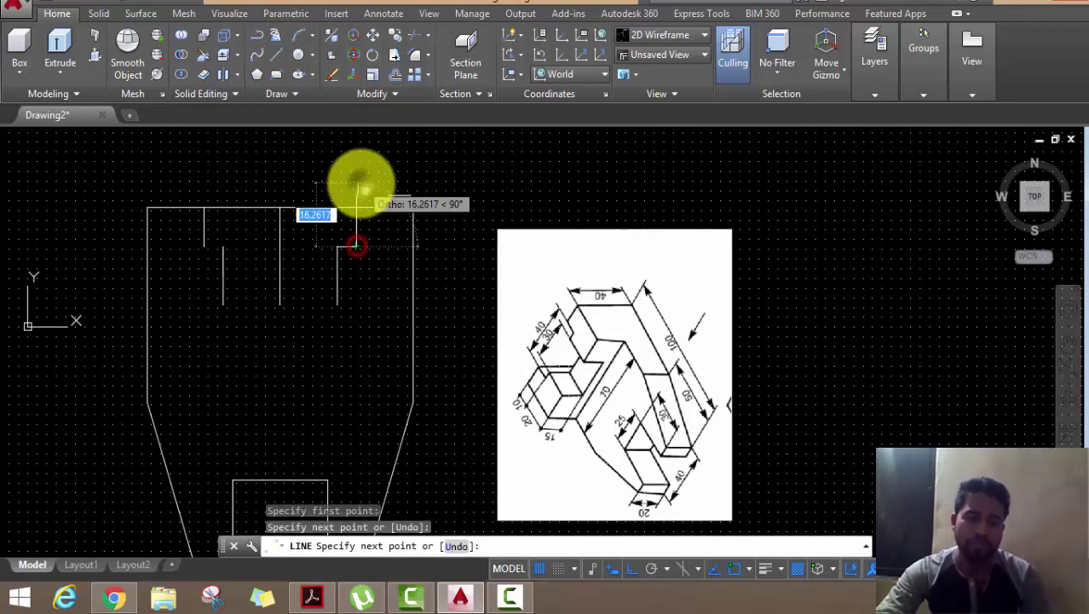
left_click(357, 207)
key("Escape")
right_click(393, 186)
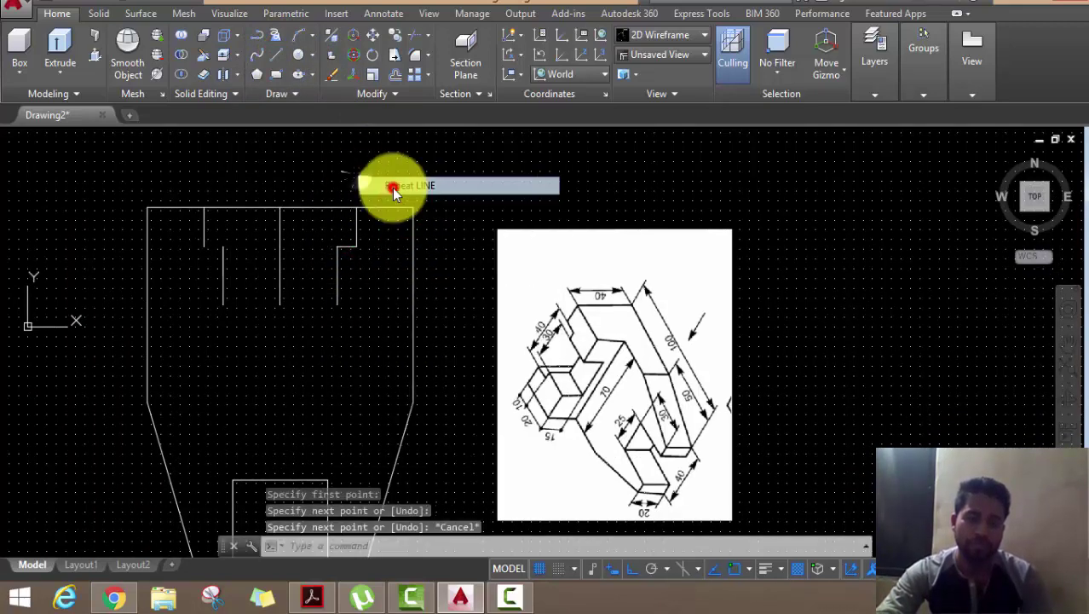
left_click(204, 247)
right_click(229, 180)
left_click(258, 215)
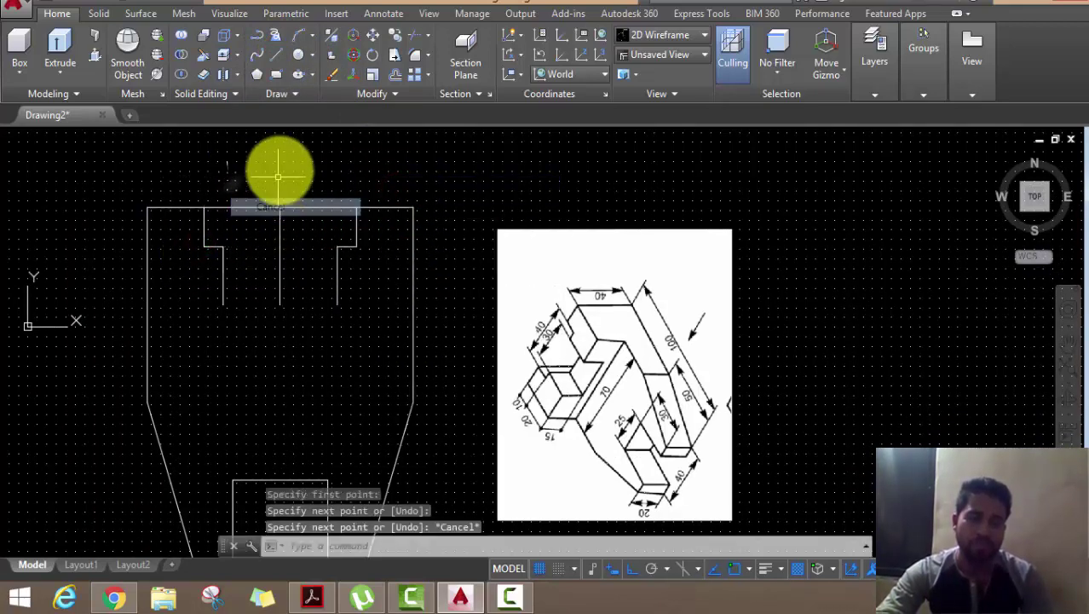
- Draw a horizontal line between the inner lines' bottoms and stretch both ends to the outline edges
right_click(274, 164)
left_click(315, 176)
left_click(222, 304)
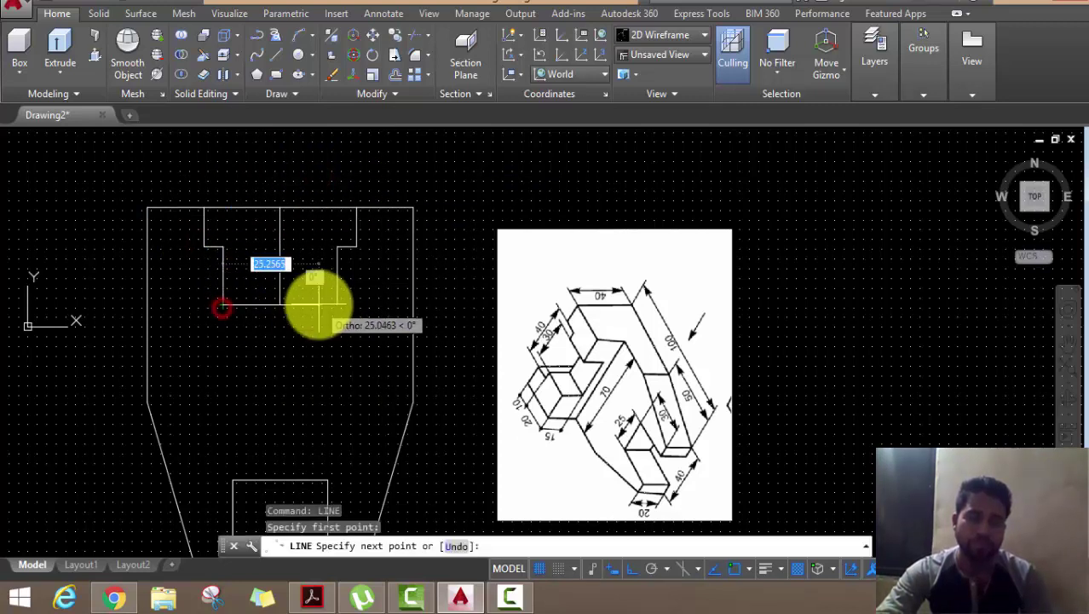
left_click(338, 304)
right_click(355, 219)
left_click(391, 249)
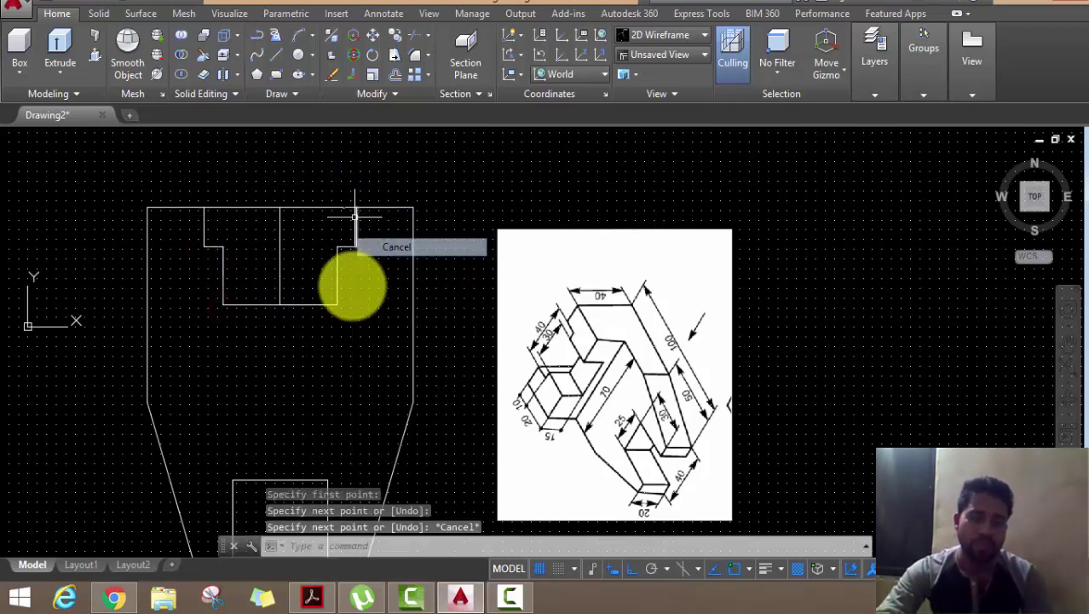
left_click(315, 305)
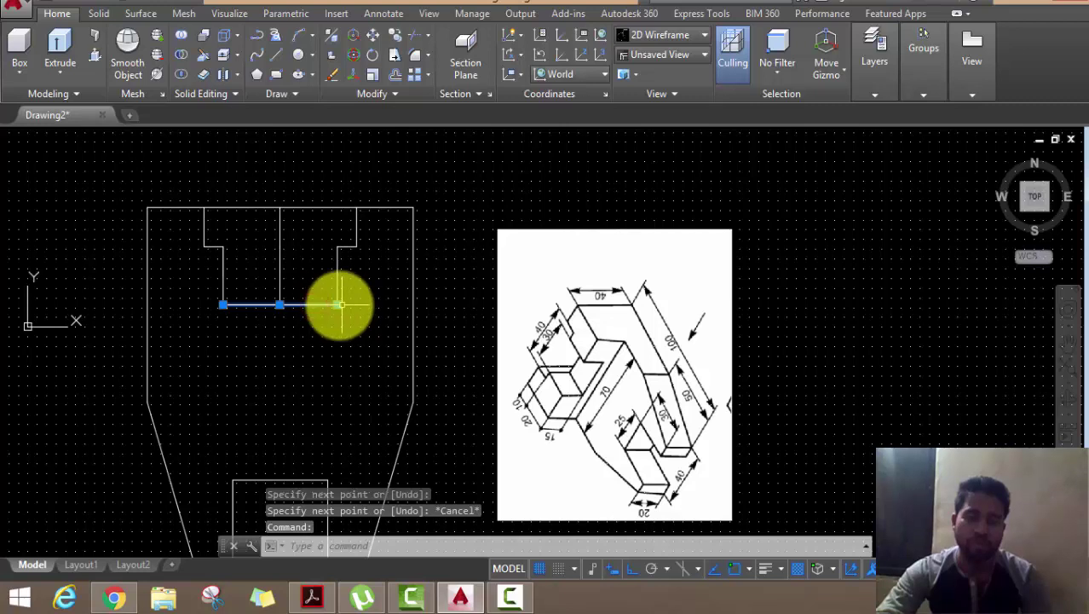
left_click(338, 305)
left_click(413, 304)
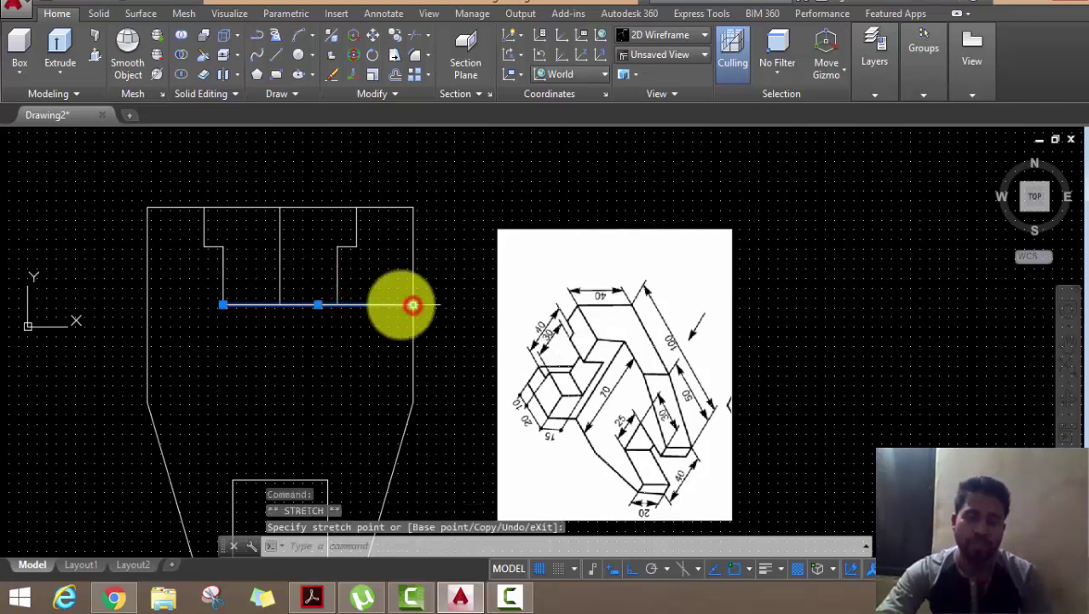
left_click(222, 304)
left_click(147, 305)
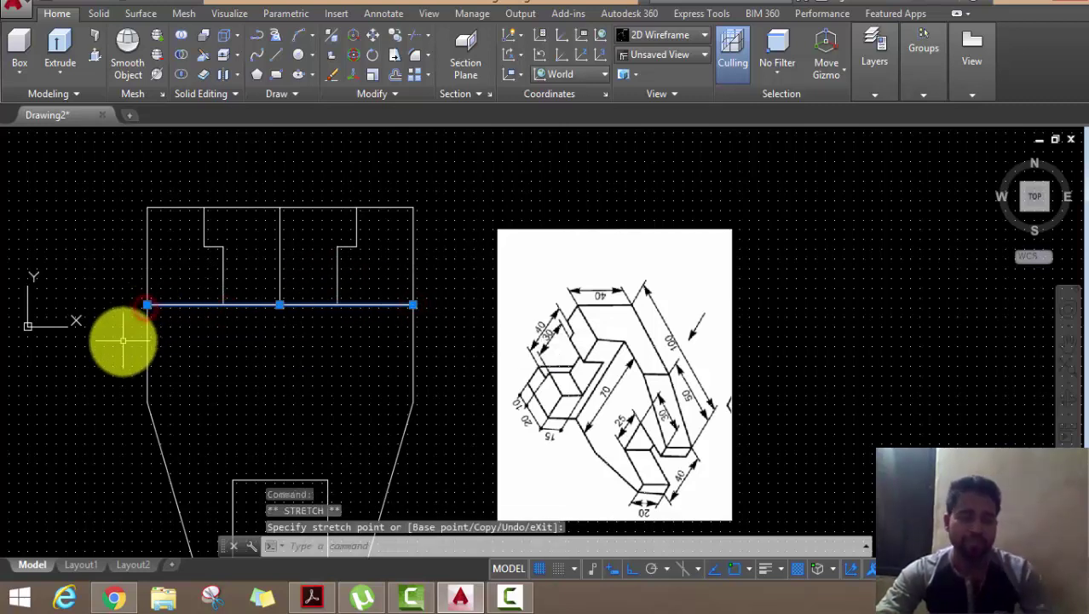
key("Escape")
- Erase the central vertical line
left_click(294, 228)
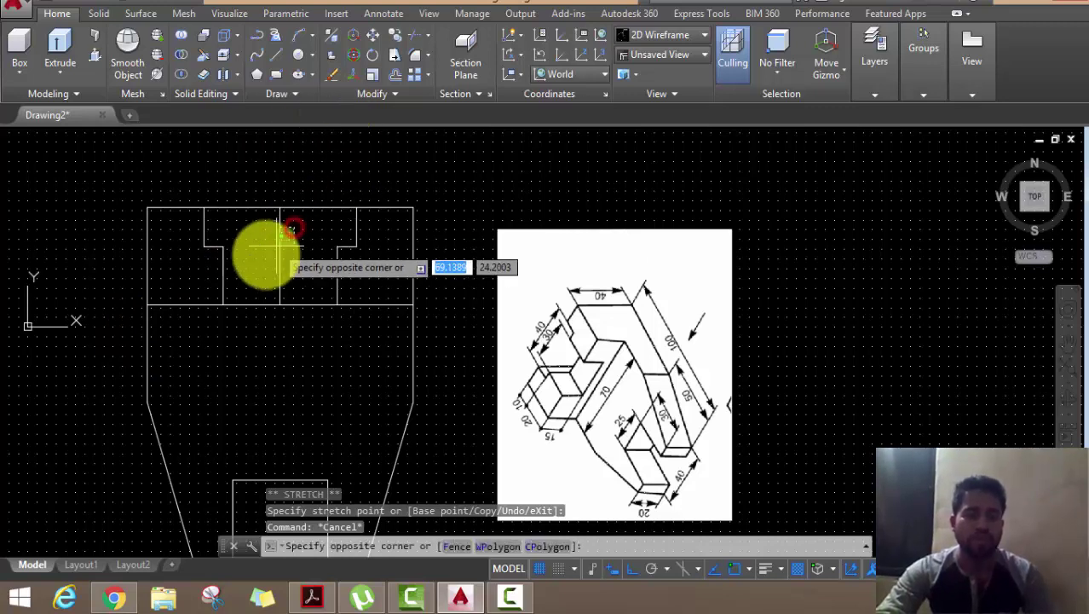
left_click(259, 260)
right_click(292, 156)
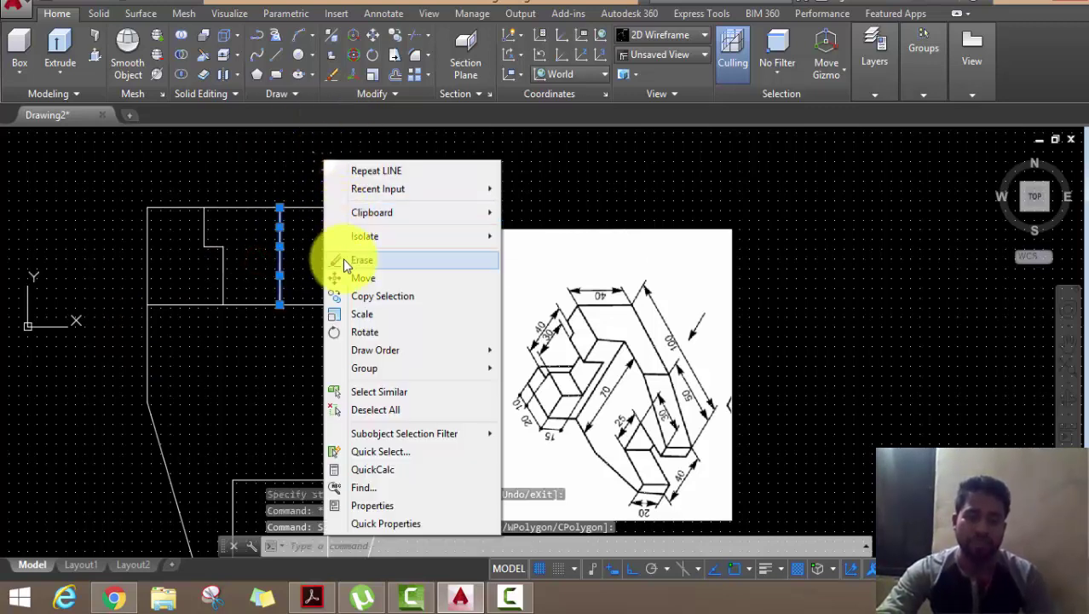
left_click(357, 260)
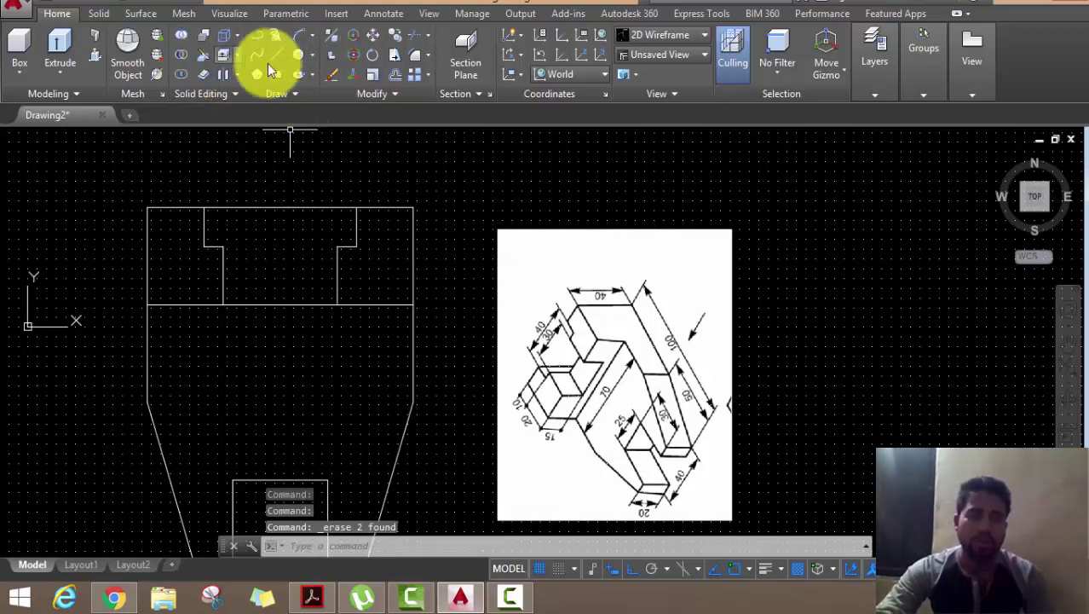
- Draw a horizontal line joining the left and right inner corners at the notch top
left_click(275, 61)
left_click(223, 246)
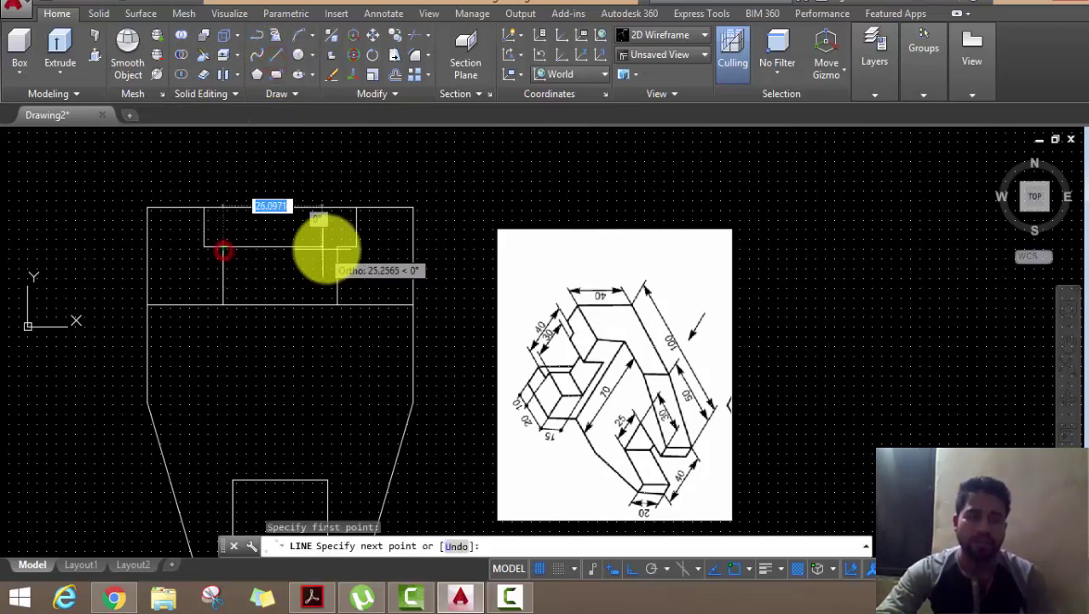
left_click(340, 247)
right_click(359, 187)
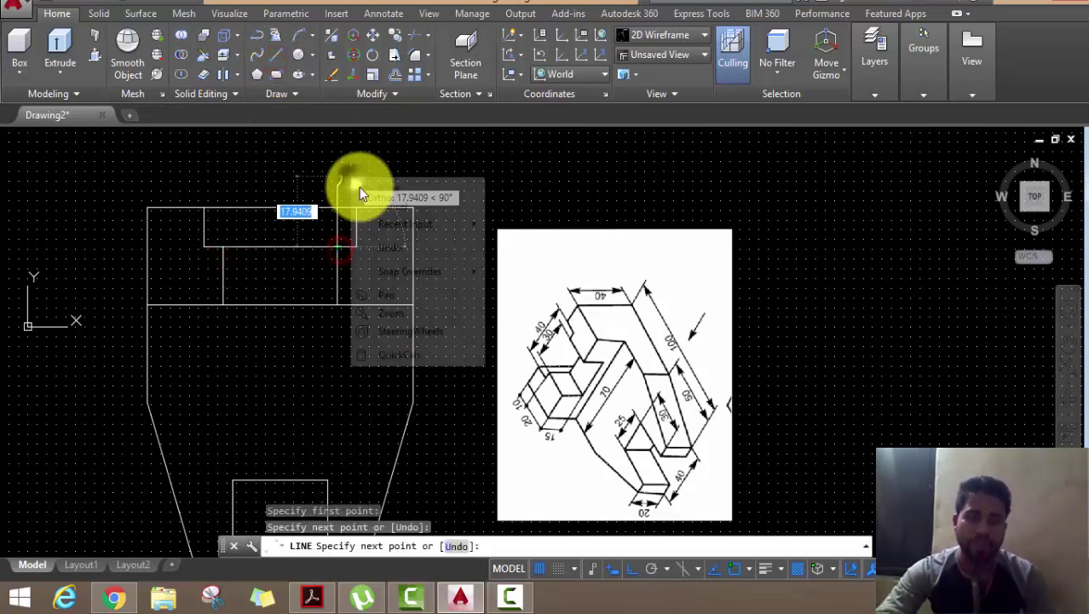
left_click(363, 191)
left_click(410, 39)
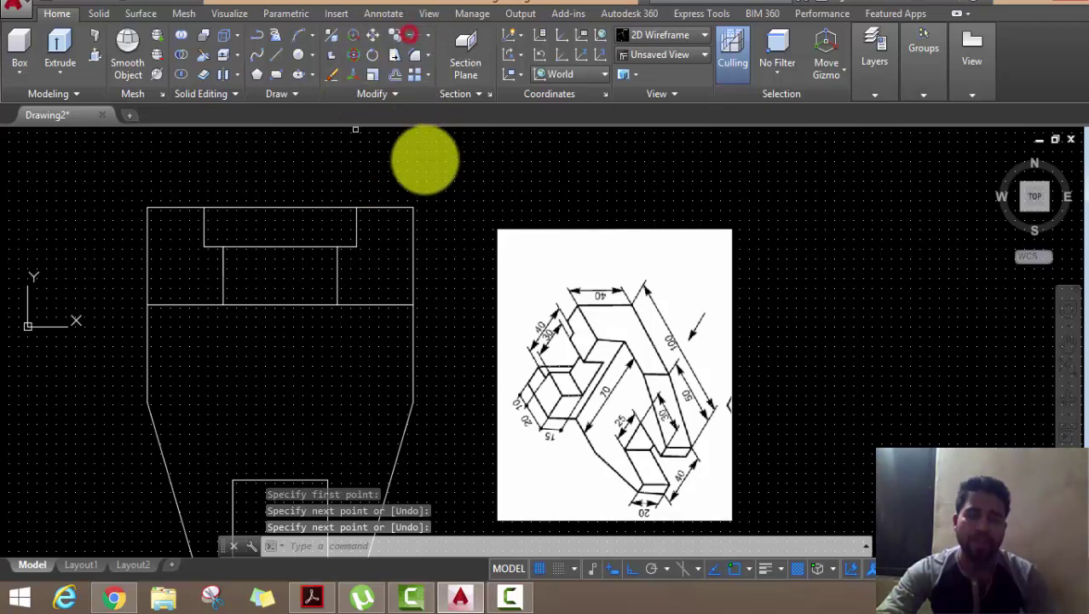
key("Return")
- Trim the excess top line segment so the notch opens, then pan the drawing
left_click(268, 207)
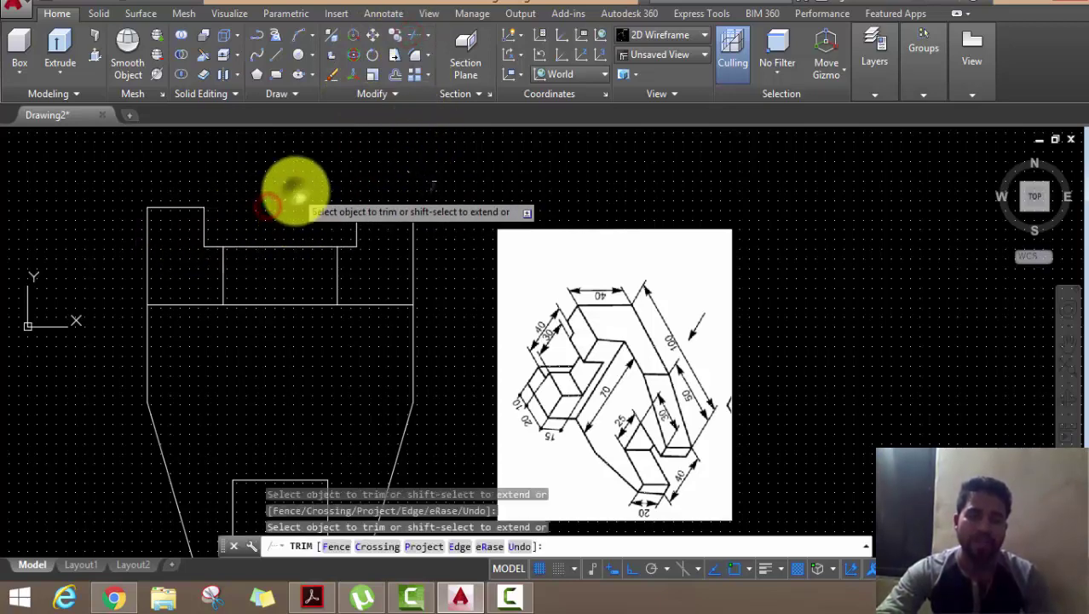
key("Return")
middle_click_drag(292, 255, 302, 200)
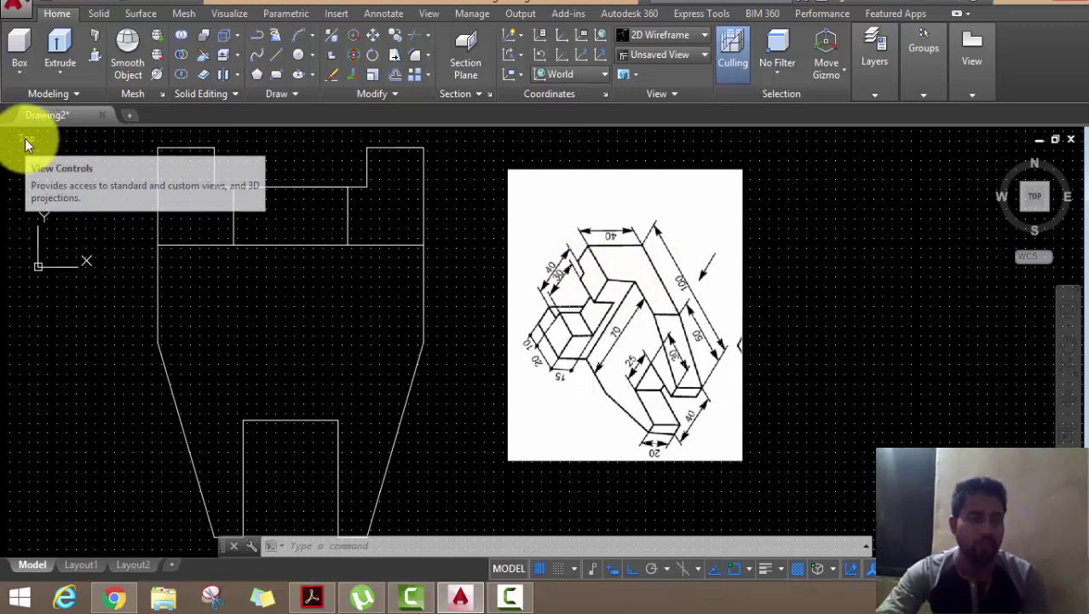
left_click(25, 138)
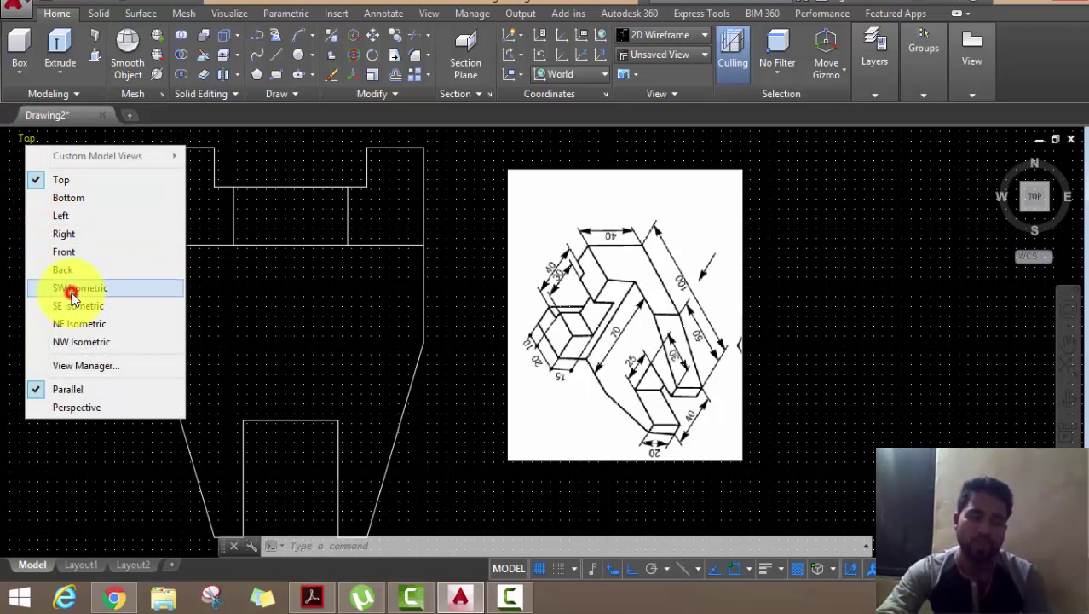
- Switch to SW Isometric and zoom to frame the profile beside the reference image
left_click(71, 293)
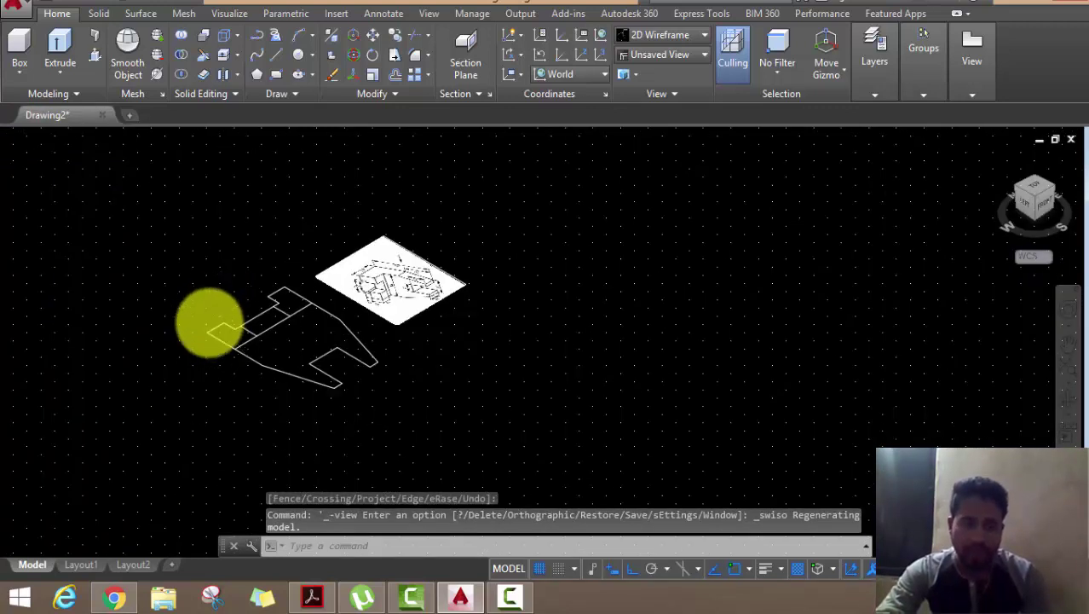
scroll(438, 254, "up", 2)
scroll(498, 231, "up", 2)
scroll(421, 196, "up", 2)
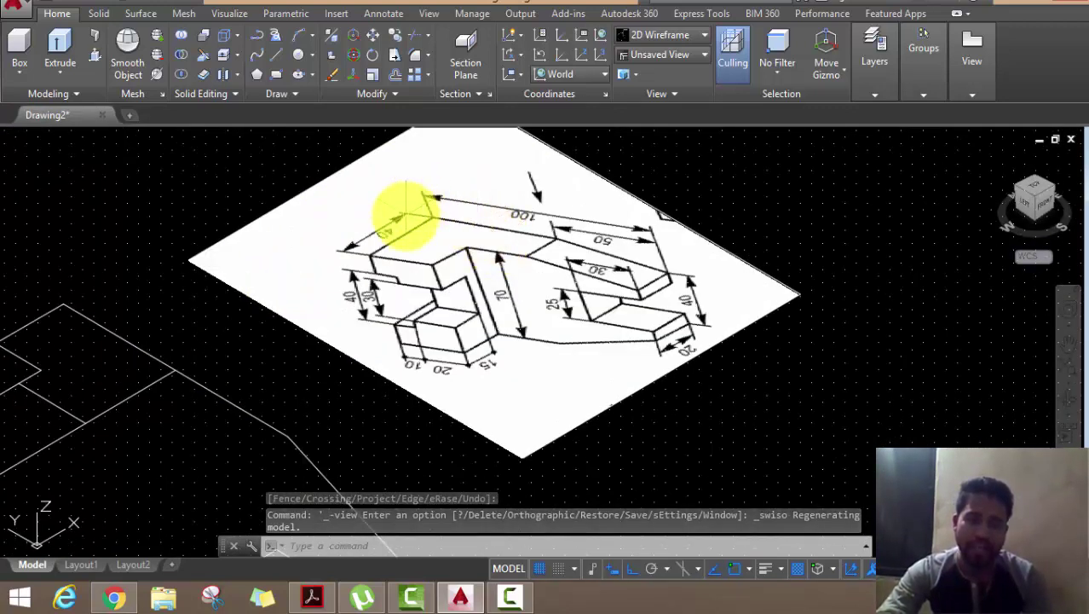
scroll(404, 212, "down", 2)
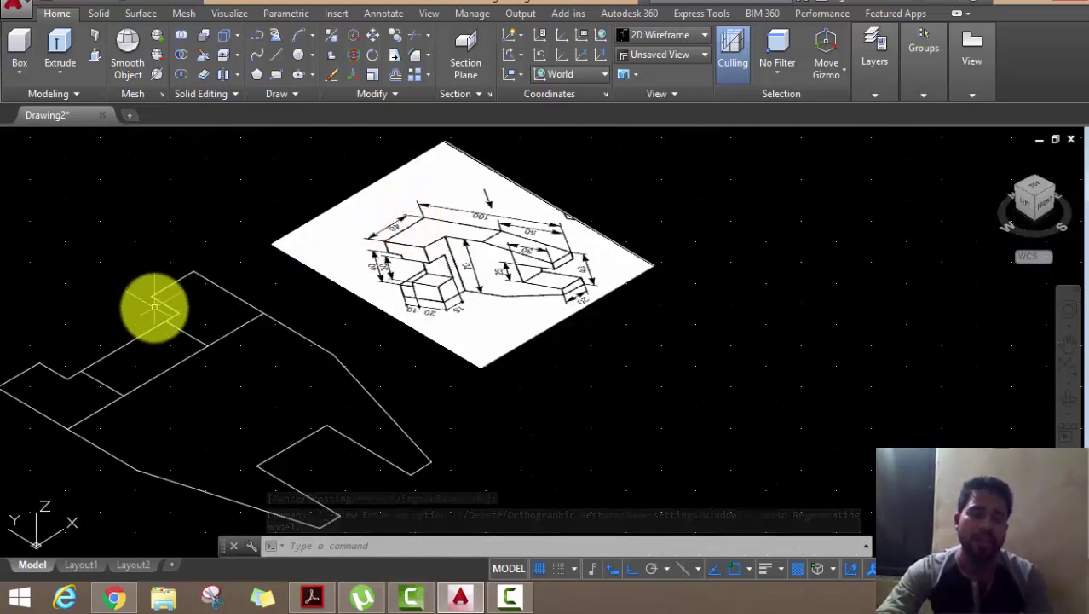
middle_click_drag(170, 323, 182, 323)
scroll(400, 267, "up", 4)
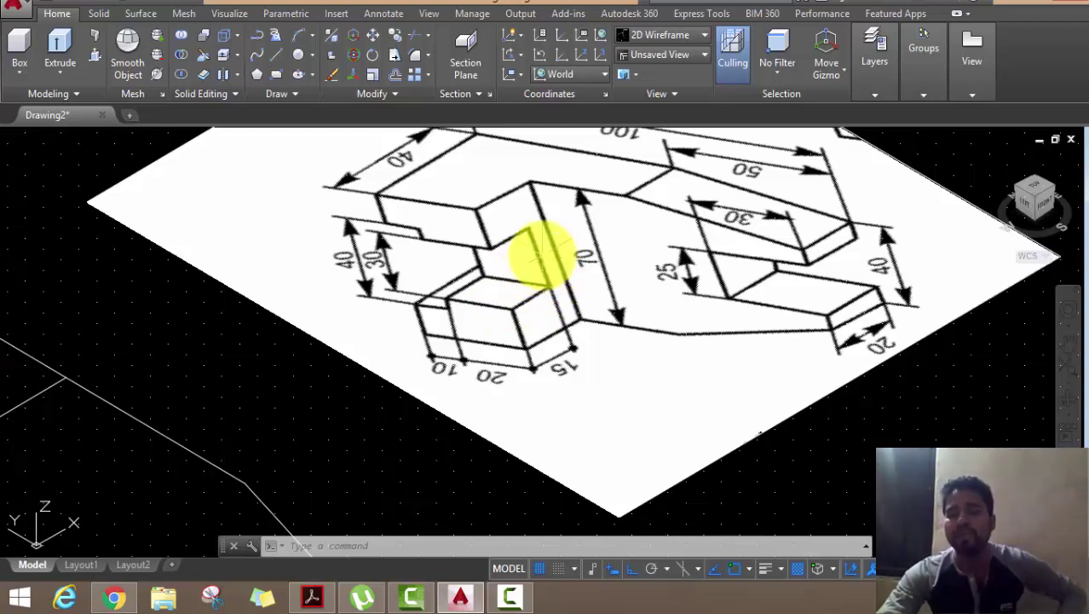
scroll(537, 260, "down", 2)
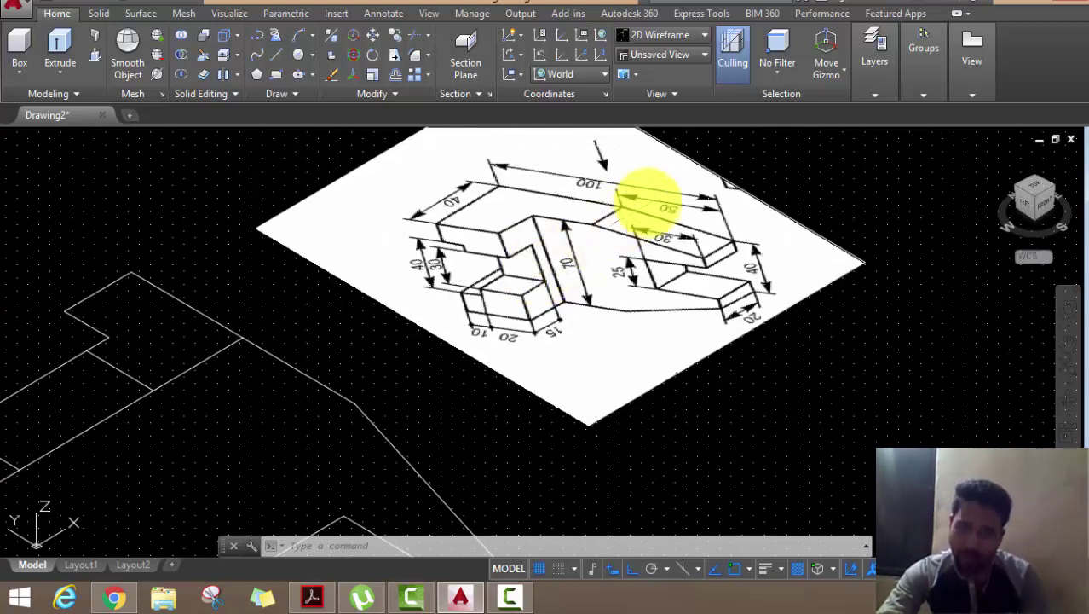
scroll(750, 305, "up", 2)
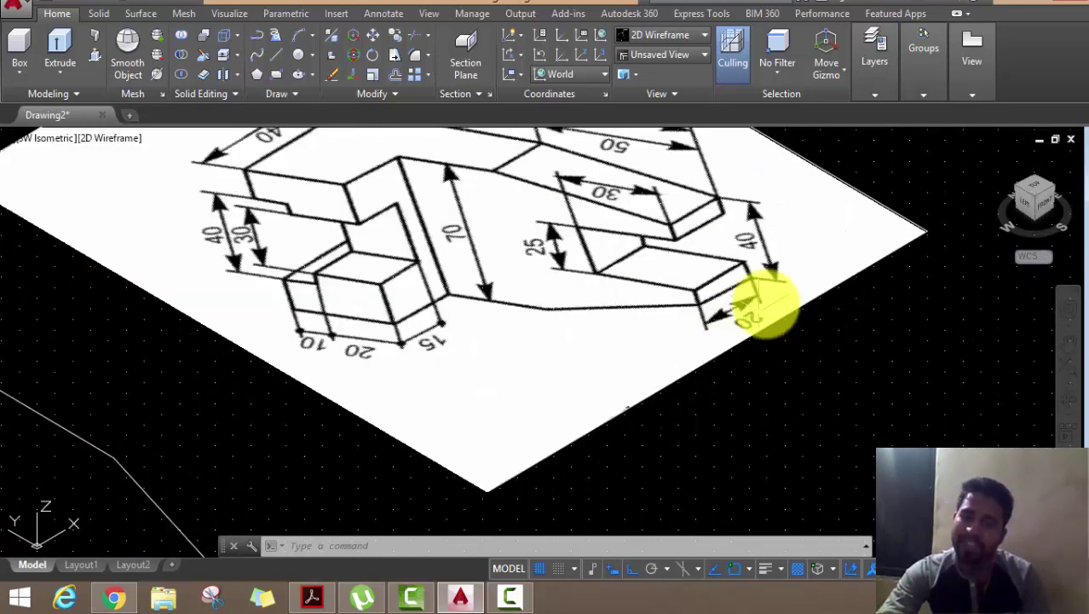
scroll(746, 305, "down", 2)
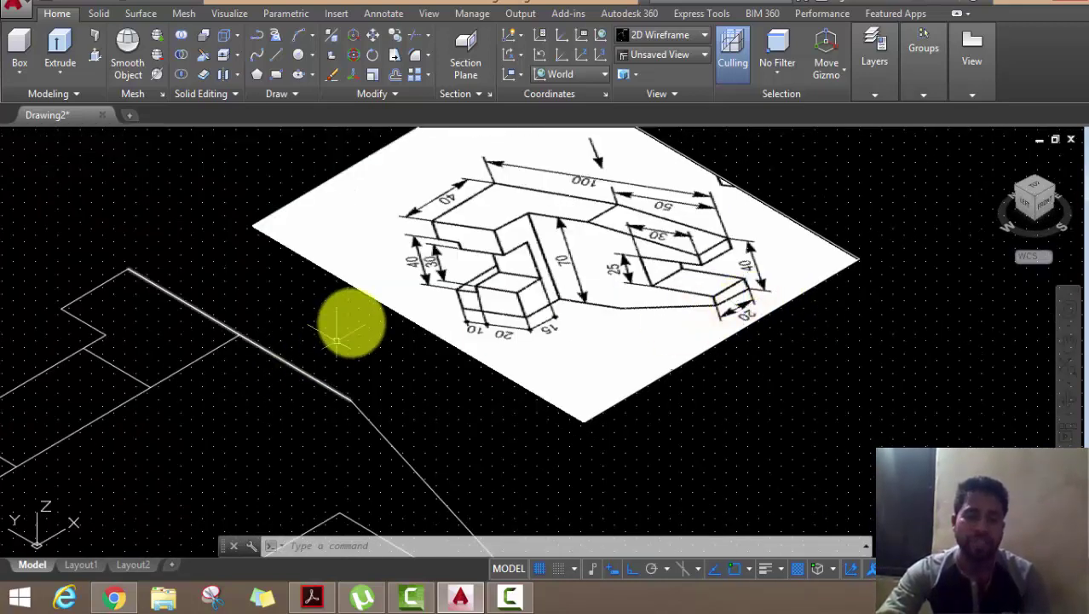
scroll(487, 263, "up", 3)
scroll(370, 303, "down", 1)
scroll(371, 303, "up", 2)
scroll(405, 316, "down", 2)
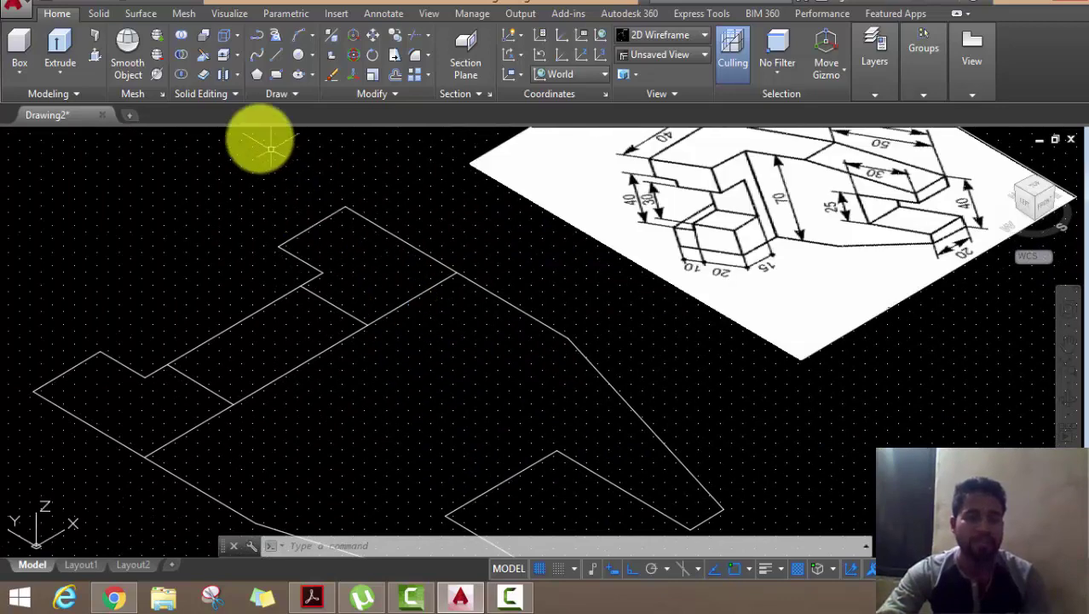
left_click(92, 56)
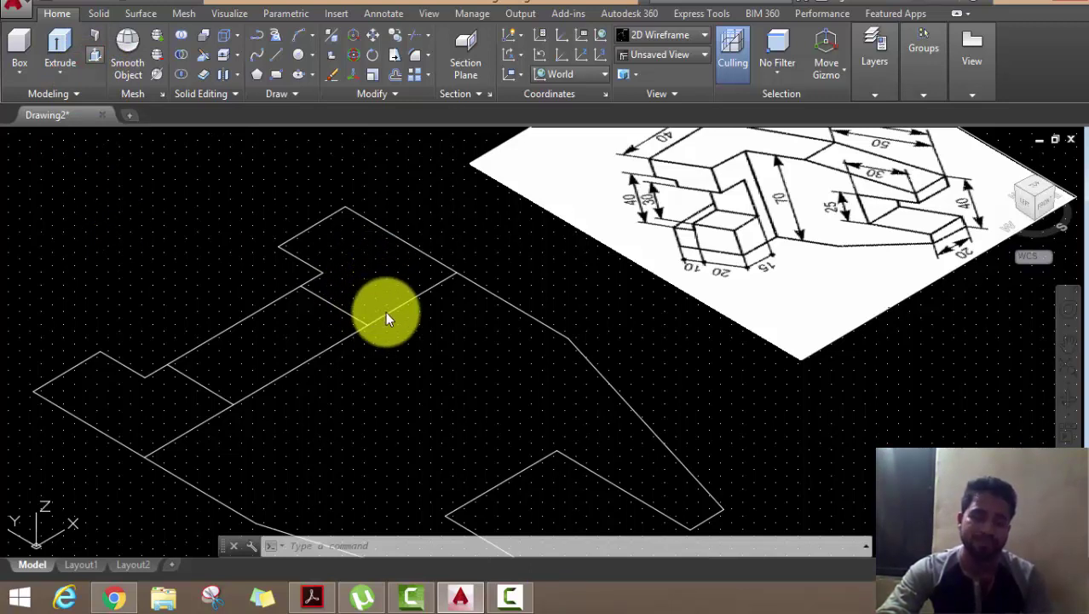
left_click(96, 53)
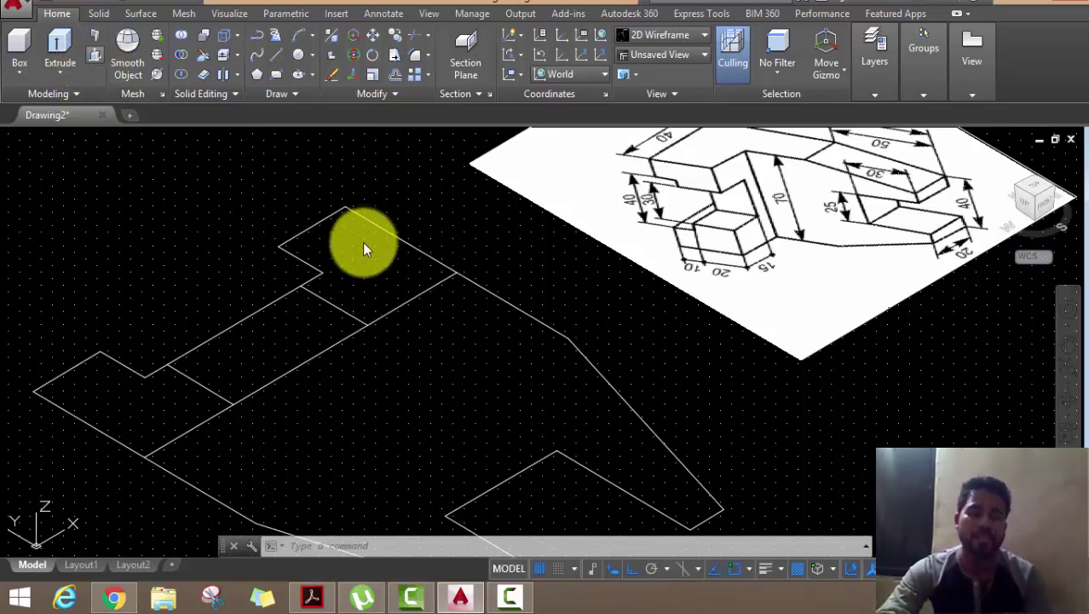
- Press-pull the top square region up 40 units and the next region 25 units
key("Return")
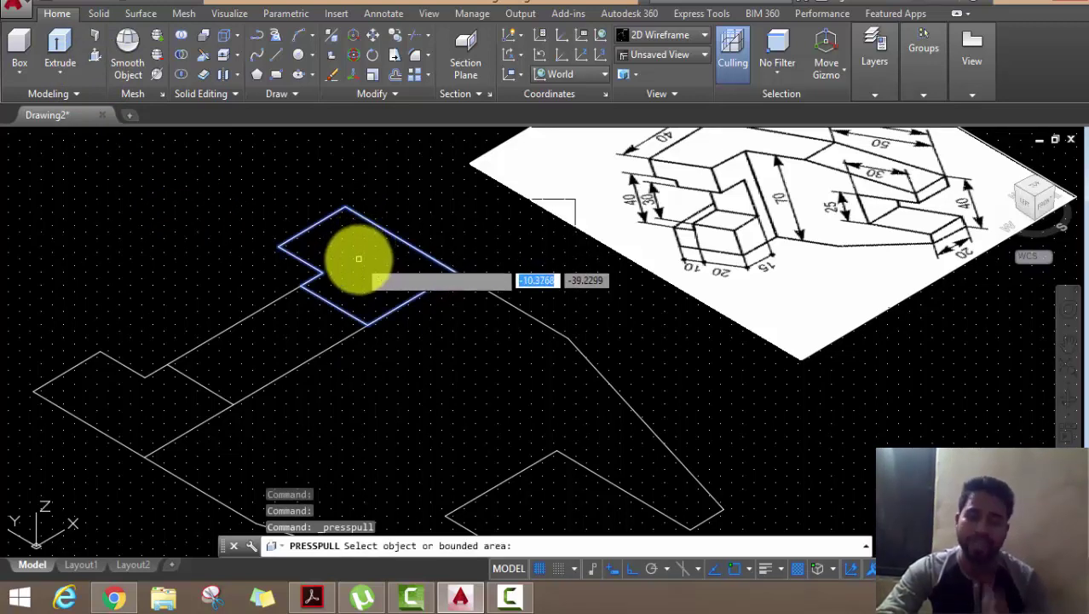
left_click(359, 261)
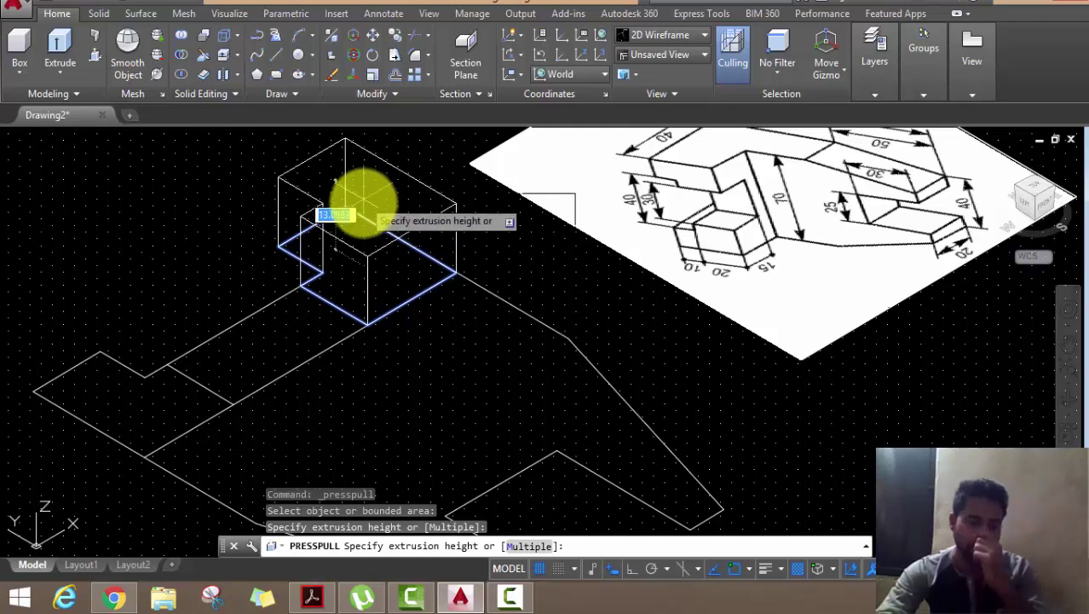
middle_click_drag(360, 201, 414, 234)
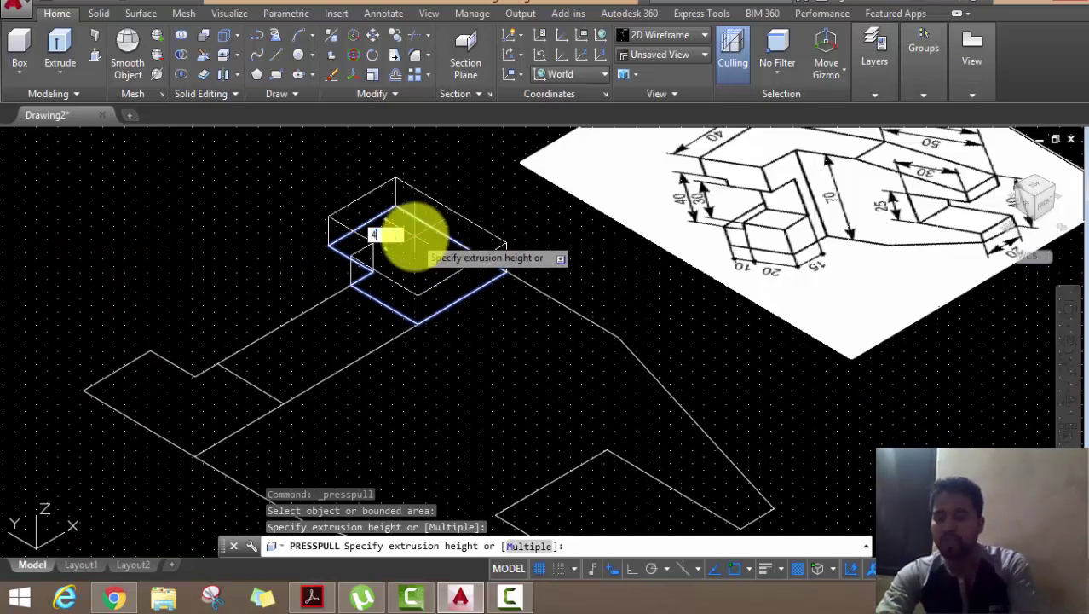
key("Return")
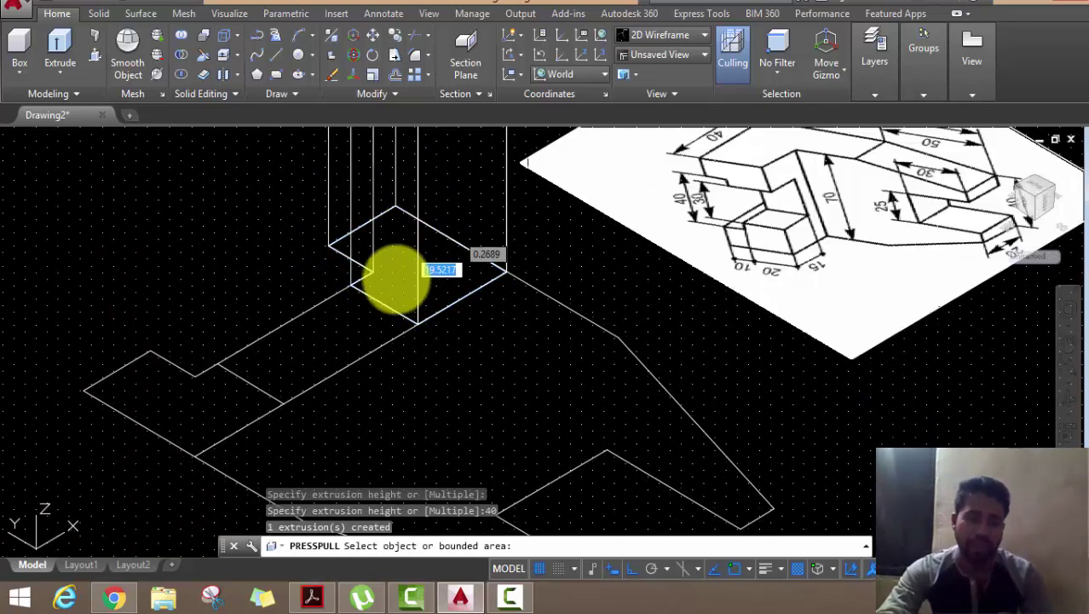
scroll(388, 298, "down", 3)
scroll(388, 298, "up", 2)
left_click(366, 307)
type("2")
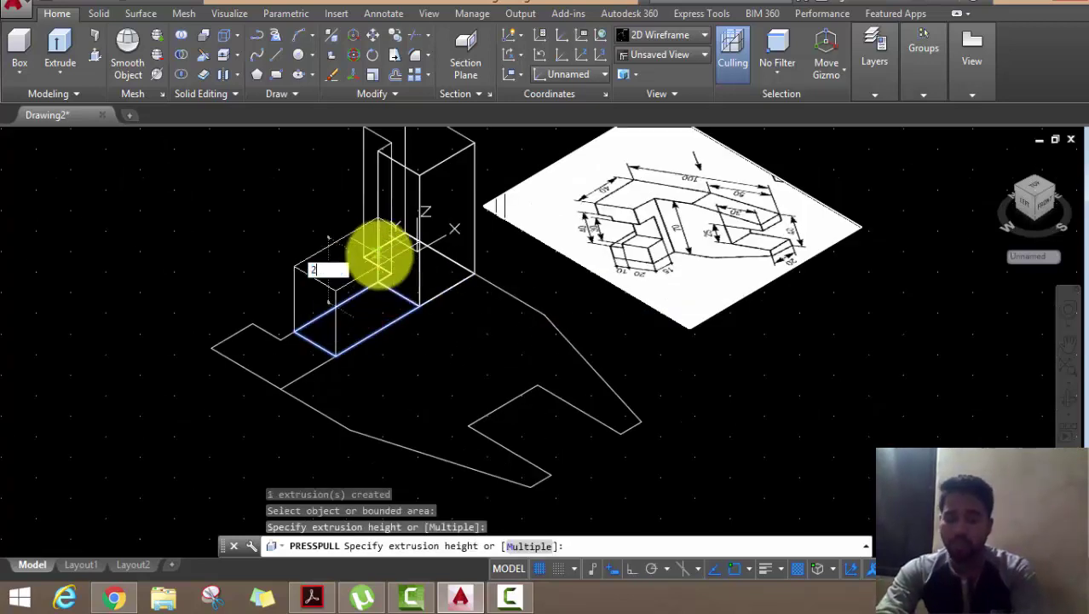
type("5")
key("Return")
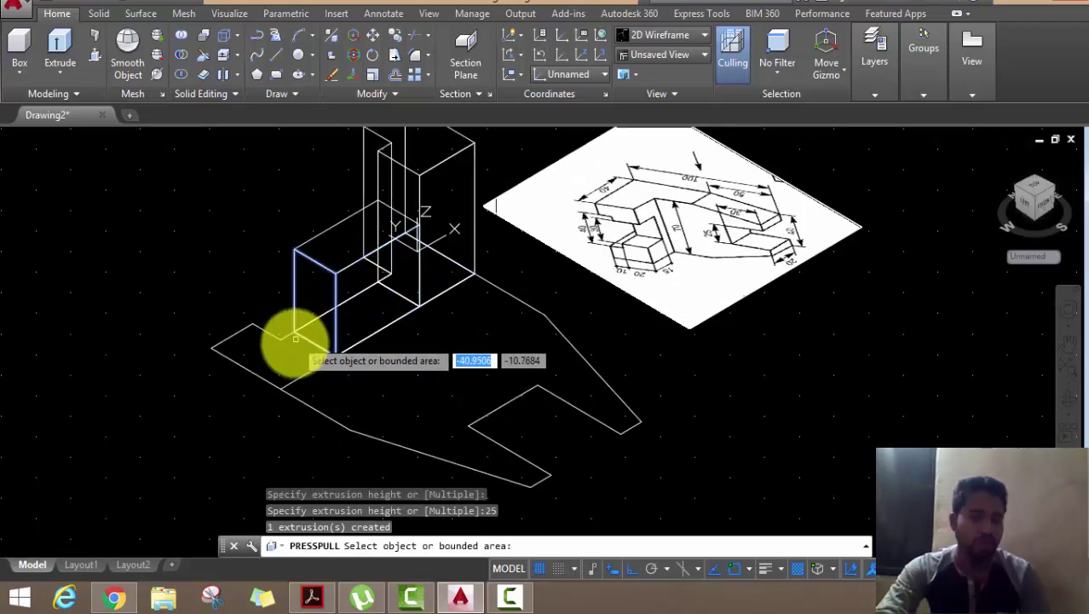
- Press-pull the left corner region 40 units and the large lower region 20 units
left_click(287, 358)
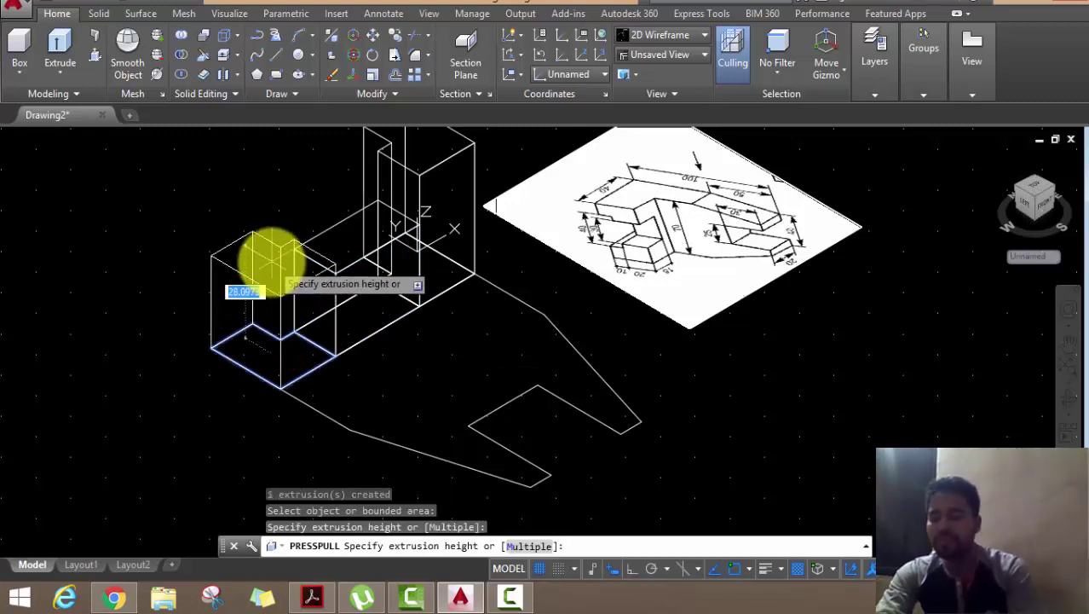
type("0")
key("Return")
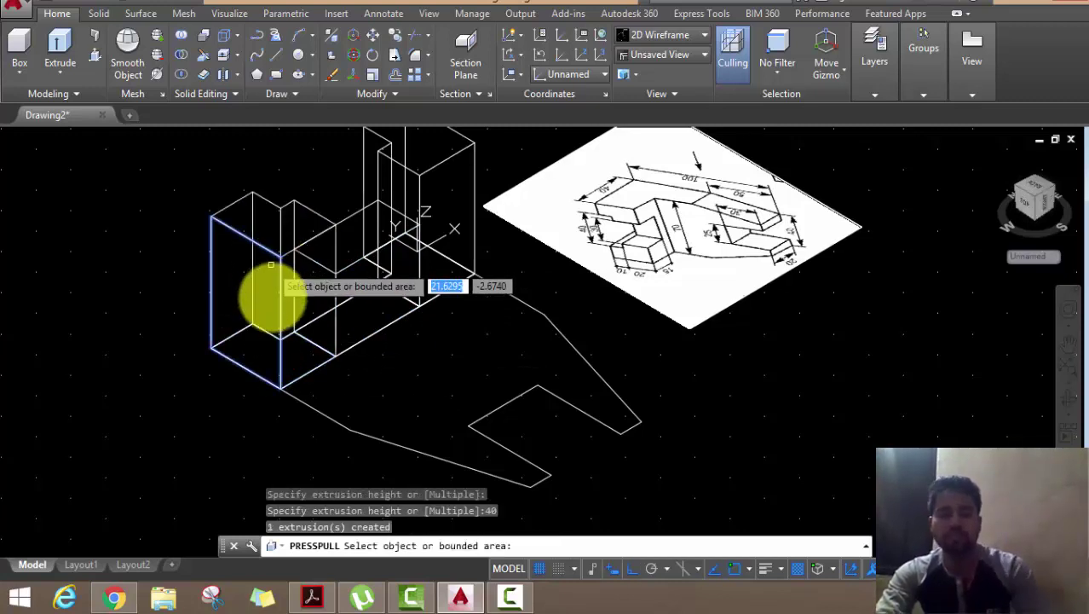
left_click(366, 374)
type("2")
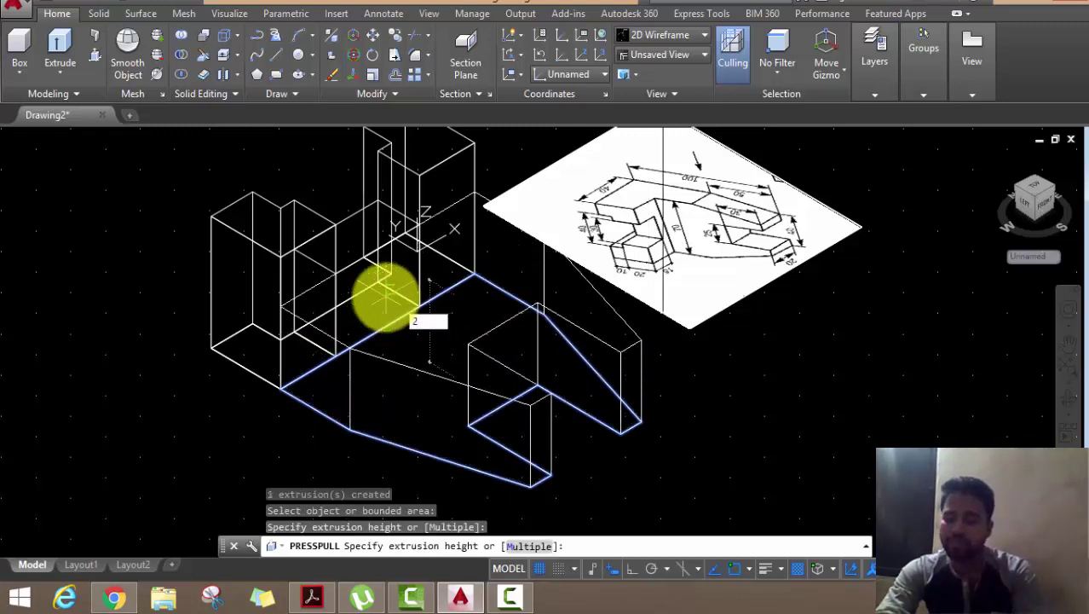
type("0")
key("Return")
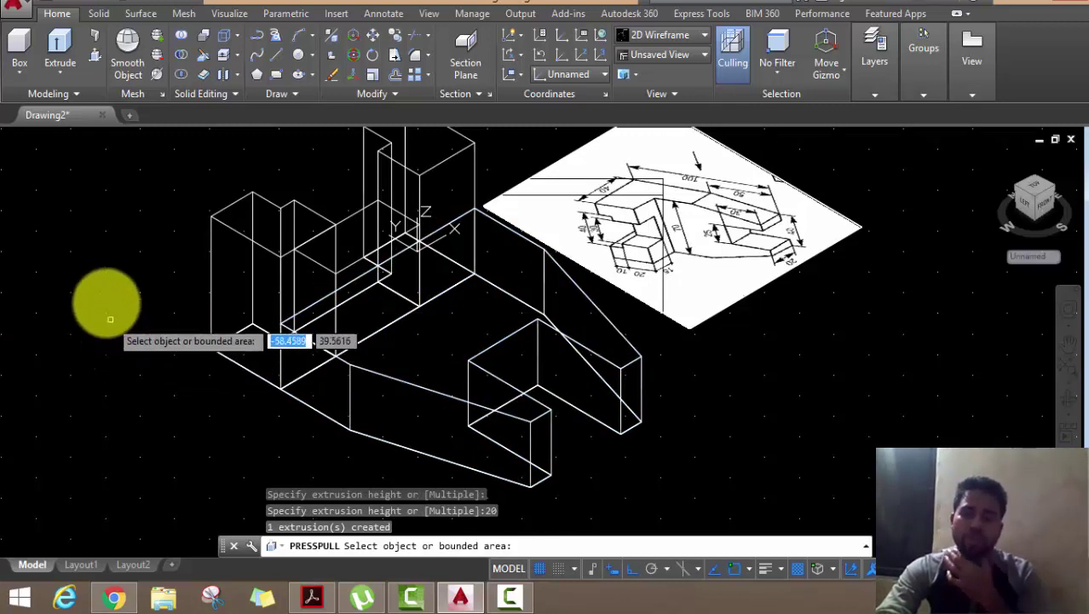
key("Return")
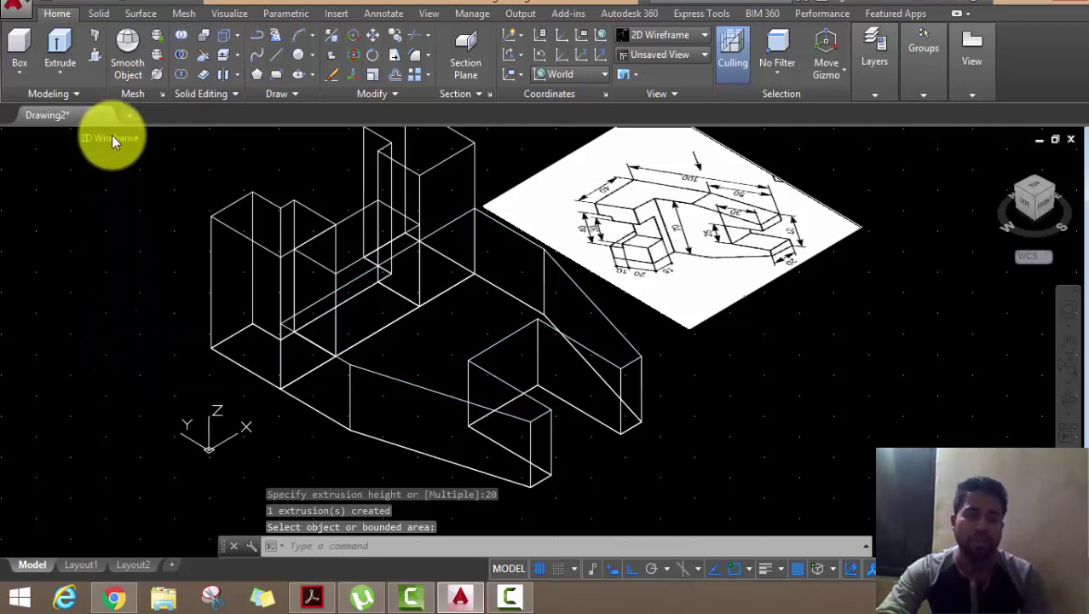
- Set the viewport visual style to Realistic and pan the solid into view
left_click(111, 138)
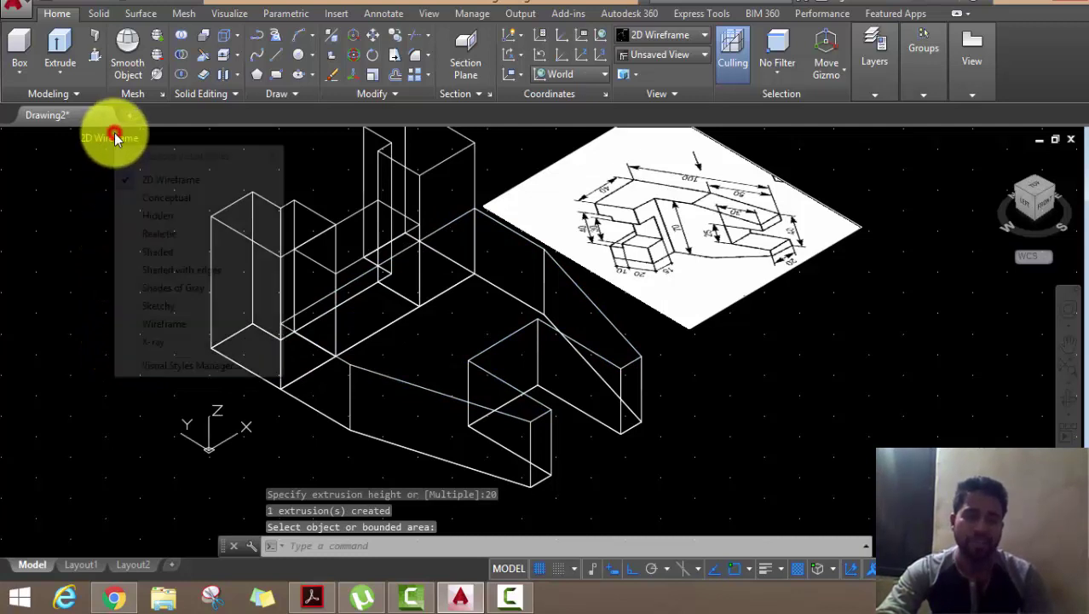
left_click(148, 236)
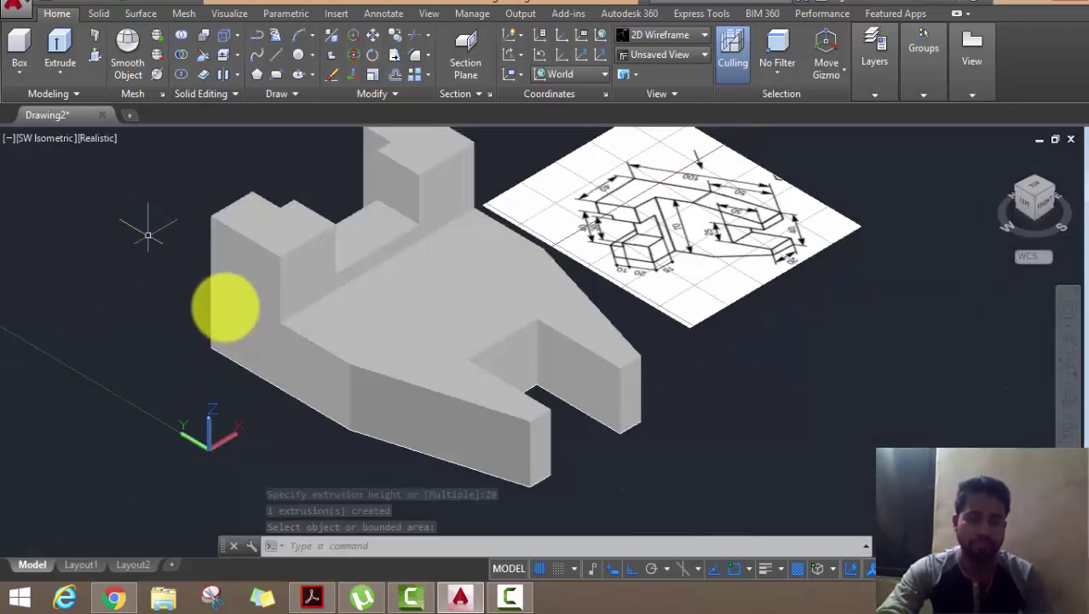
mouse_move(203, 343)
middle_mouse_down()
mouse_move(223, 341)
mouse_move(134, 353)
middle_mouse_up()
right_click(167, 201)
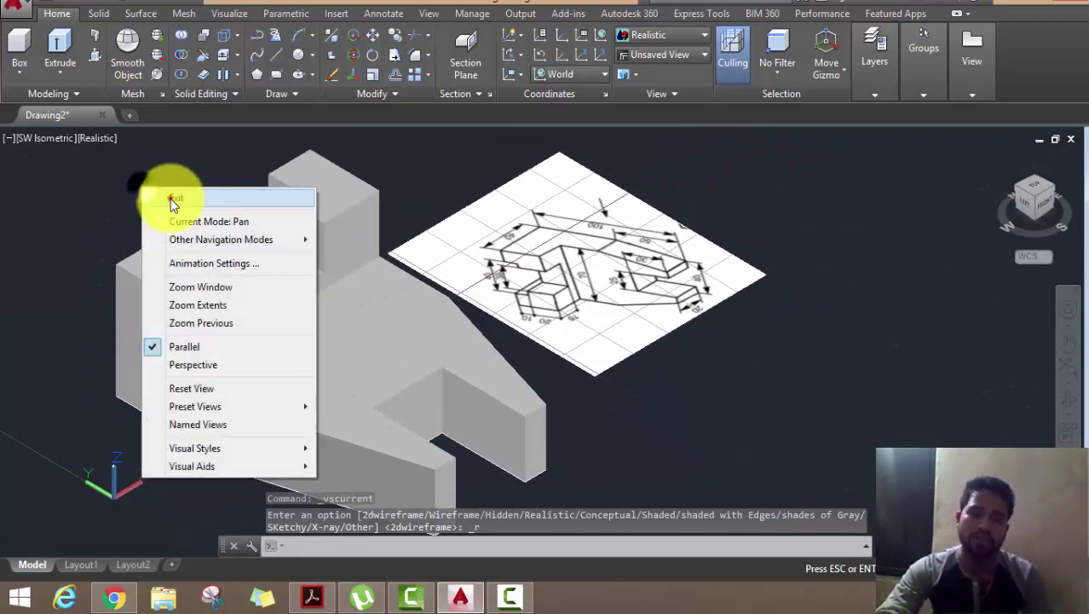
left_click(170, 204)
- Delete the 3d obj reference image
left_click(694, 198)
left_click(629, 284)
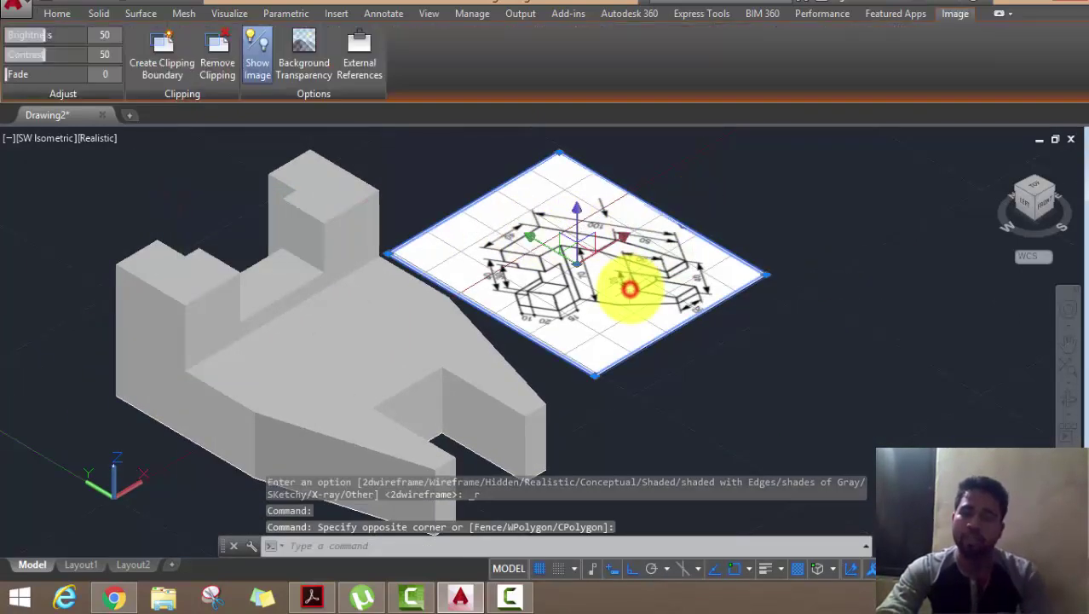
key("Delete")
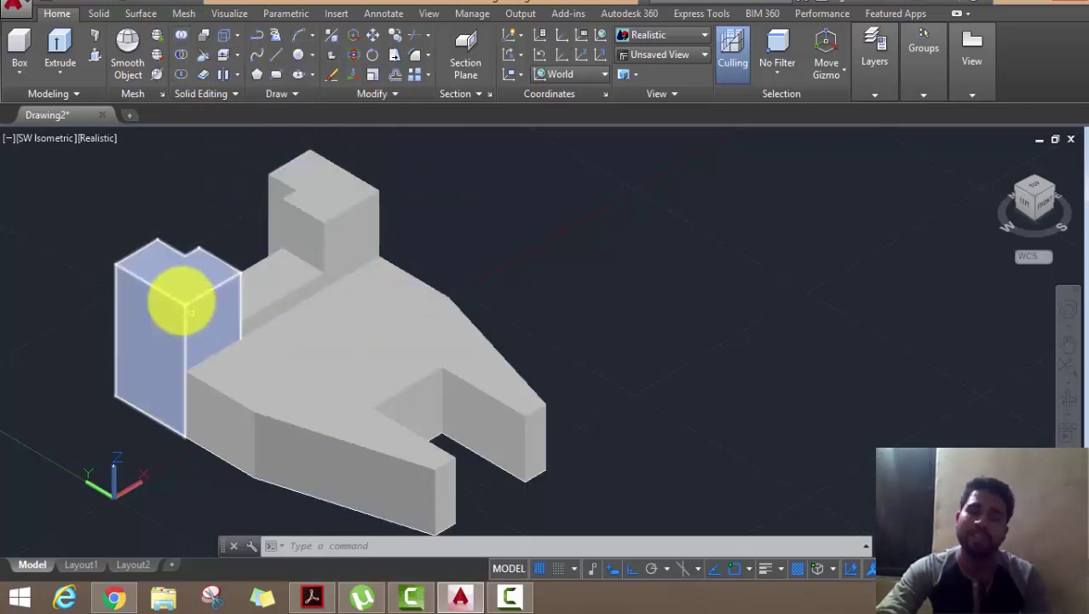
- Union all 15 solid pieces into a single solid
left_click(182, 33)
left_click(536, 185)
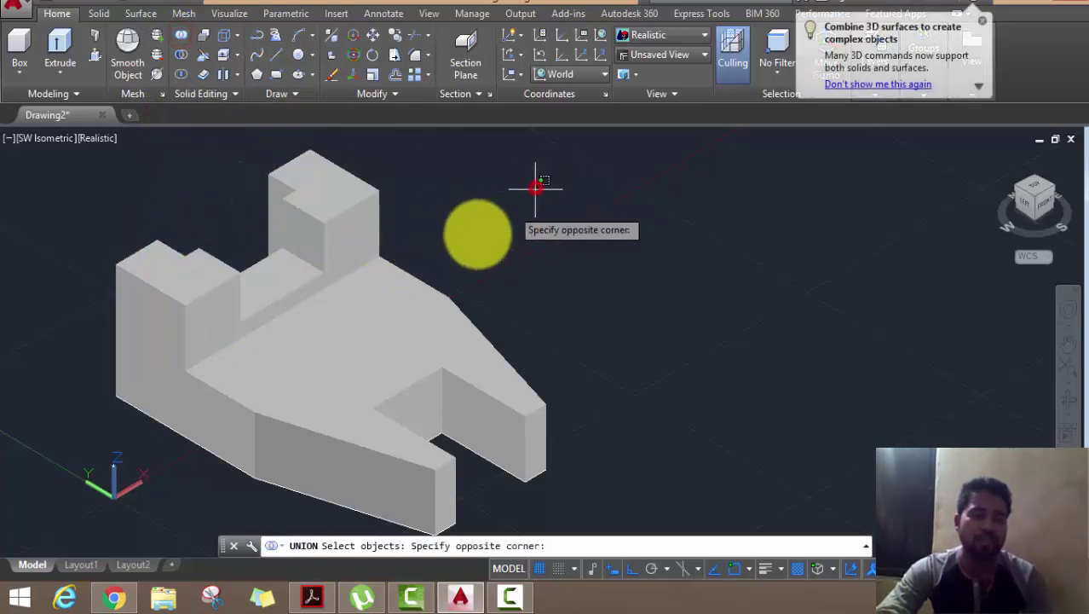
left_click(170, 417)
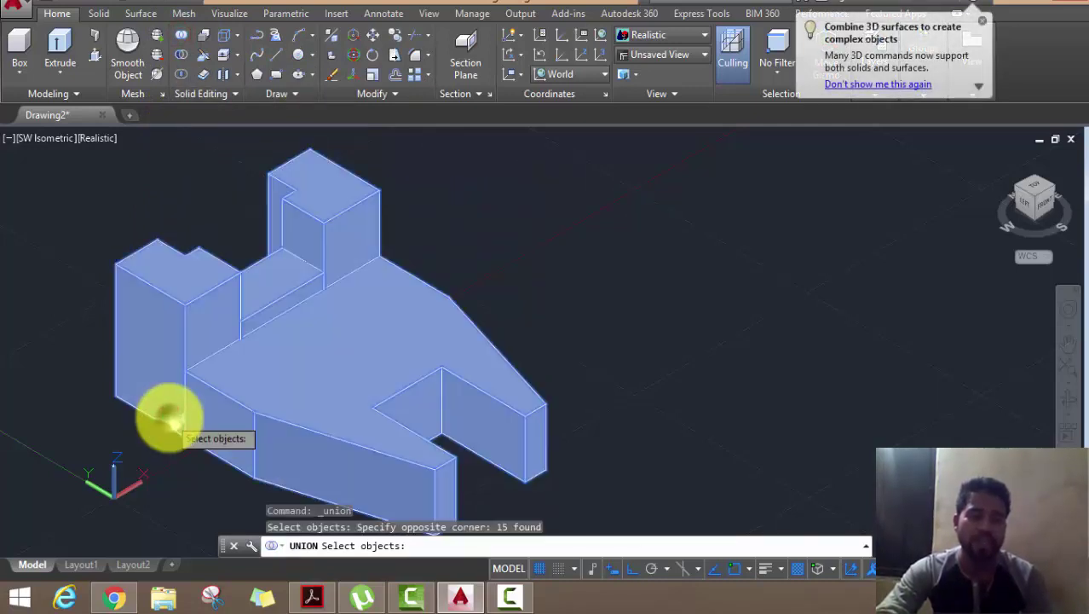
key("Return")
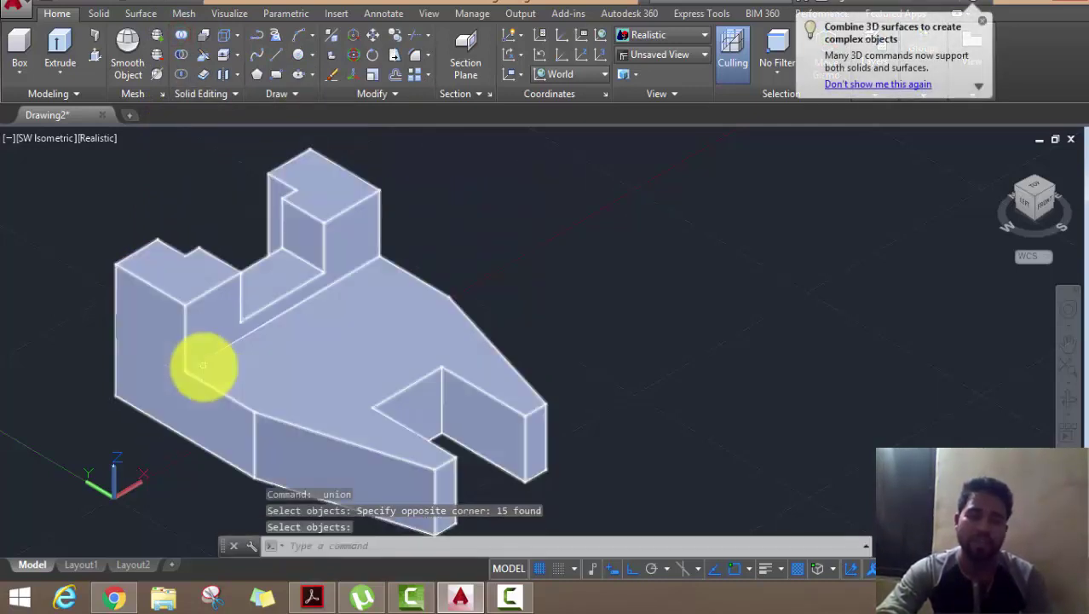
- Shift the solid aside to expose the wireframe outline beneath and erase its lines
left_click(203, 366)
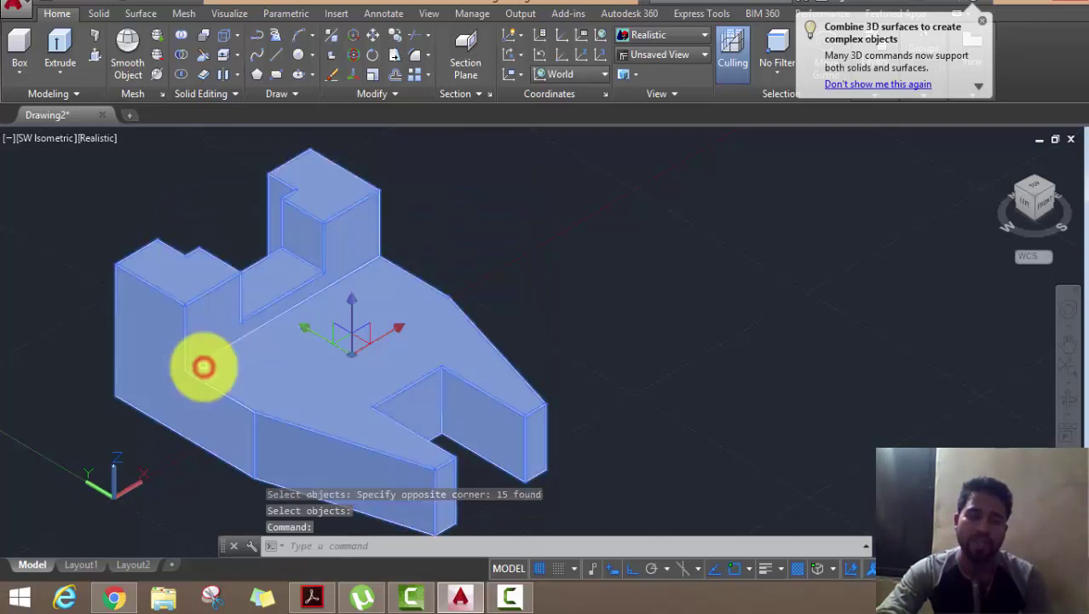
left_click(395, 335)
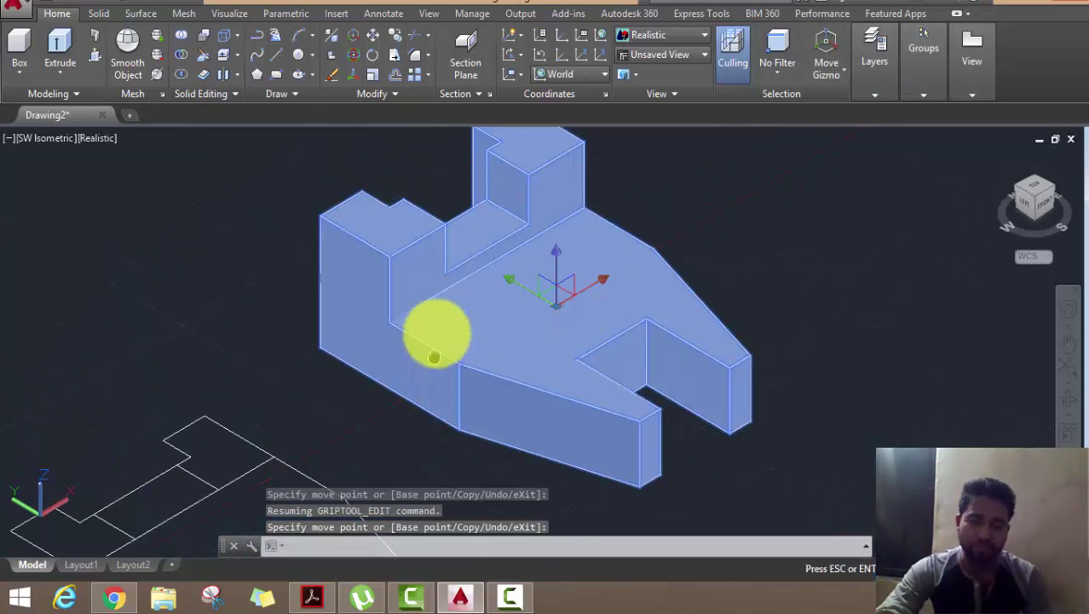
middle_click_drag(433, 328, 445, 295)
key("Escape")
key("Escape")
scroll(443, 333, "up", 2)
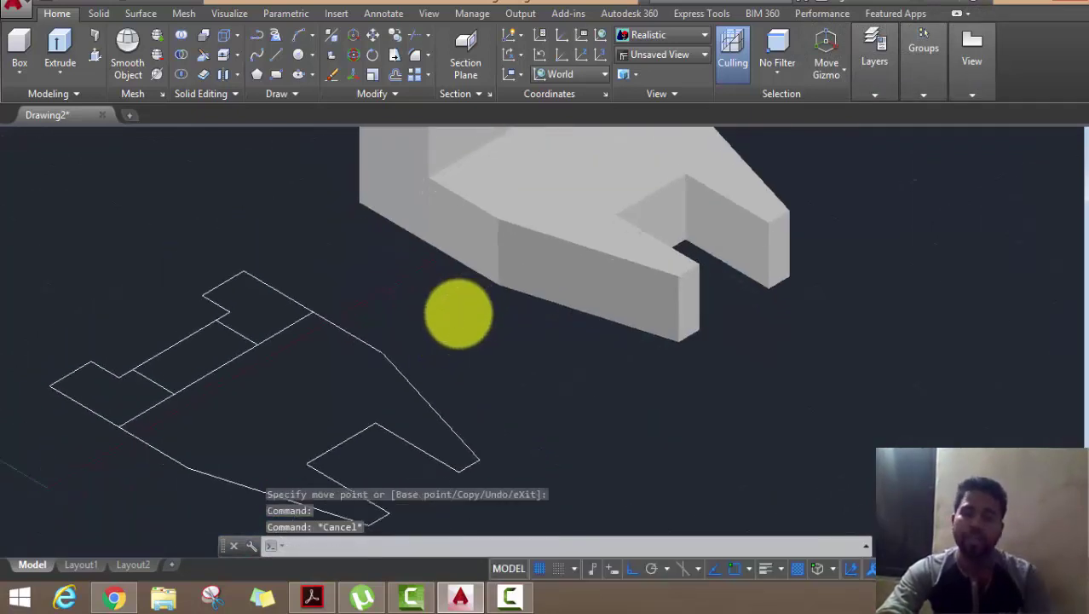
left_click(458, 319)
left_click(112, 461)
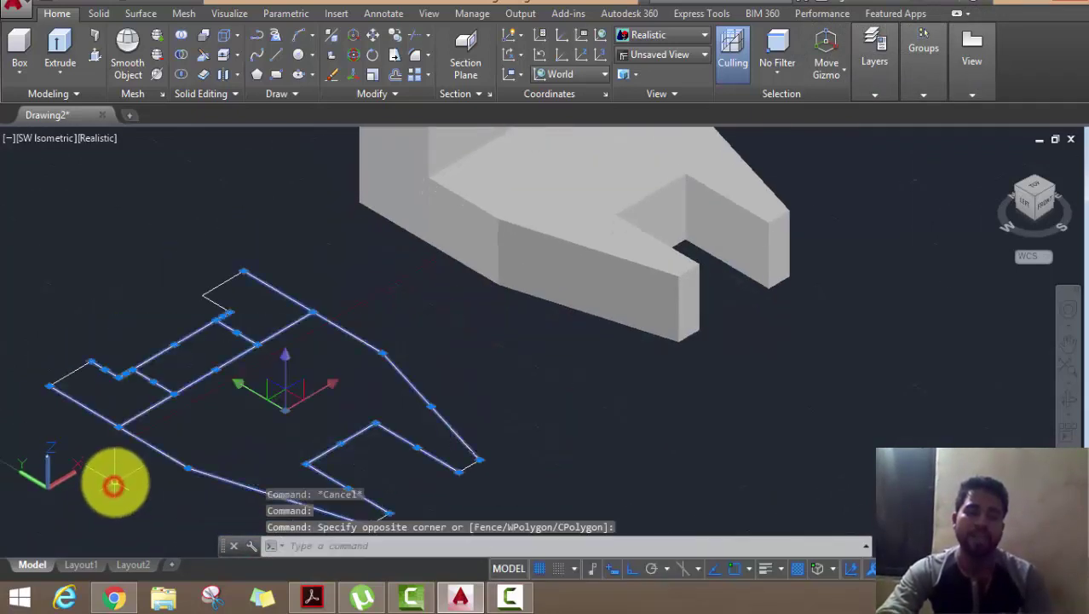
key("Delete")
- Erase the remaining line fragments and the last two stray lines
left_click(274, 215)
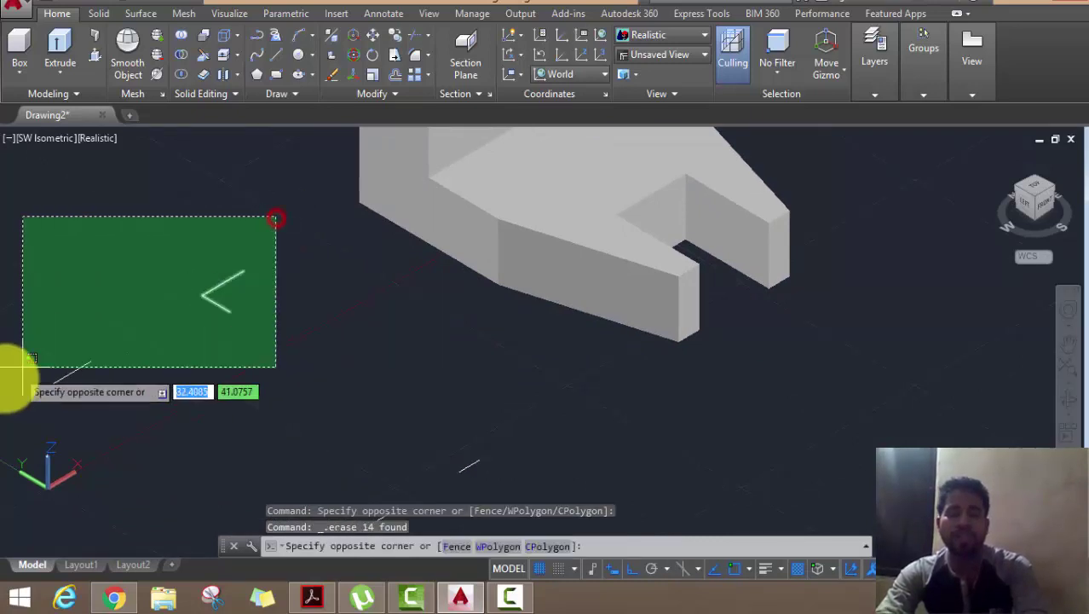
left_click(2, 393)
key("Delete")
mouse_move(333, 418)
middle_mouse_down()
mouse_move(296, 340)
mouse_move(288, 530)
middle_mouse_up()
left_click(445, 343)
left_click(311, 456)
key("Delete")
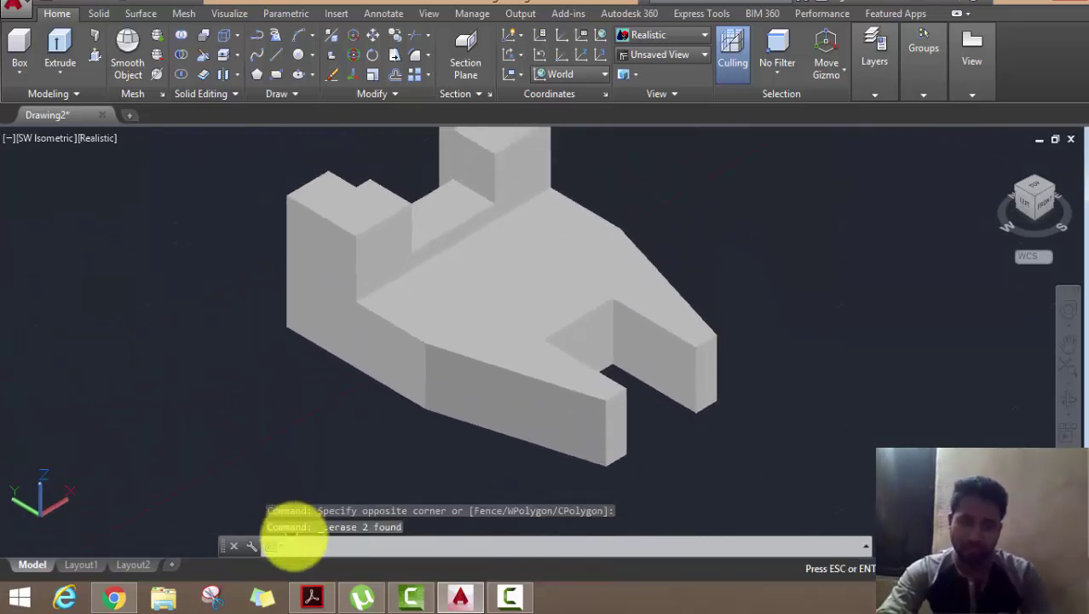
middle_click_drag(219, 351, 205, 332)
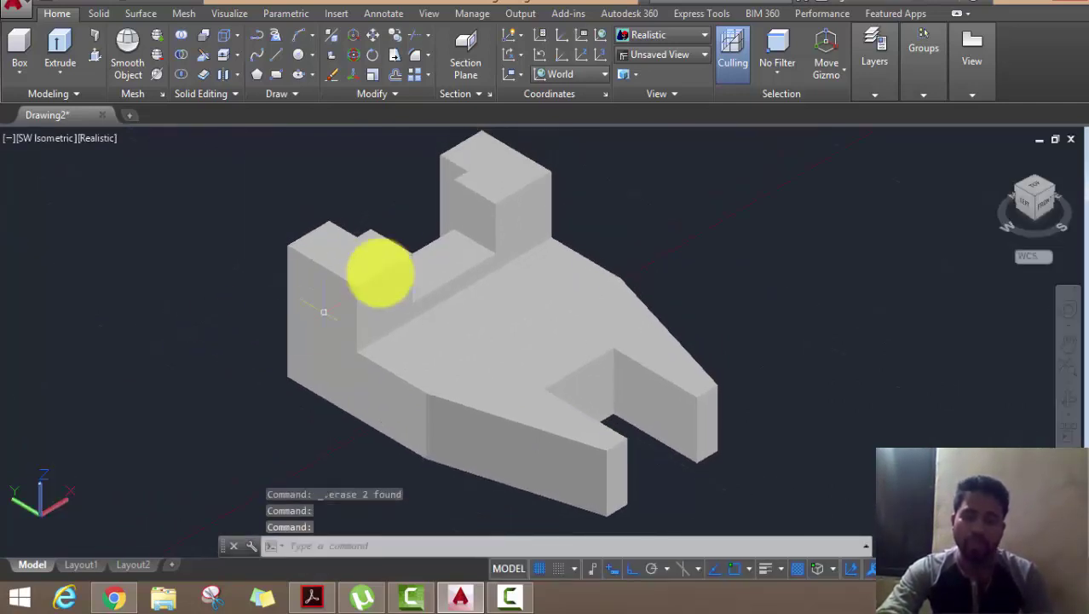
left_click(387, 258)
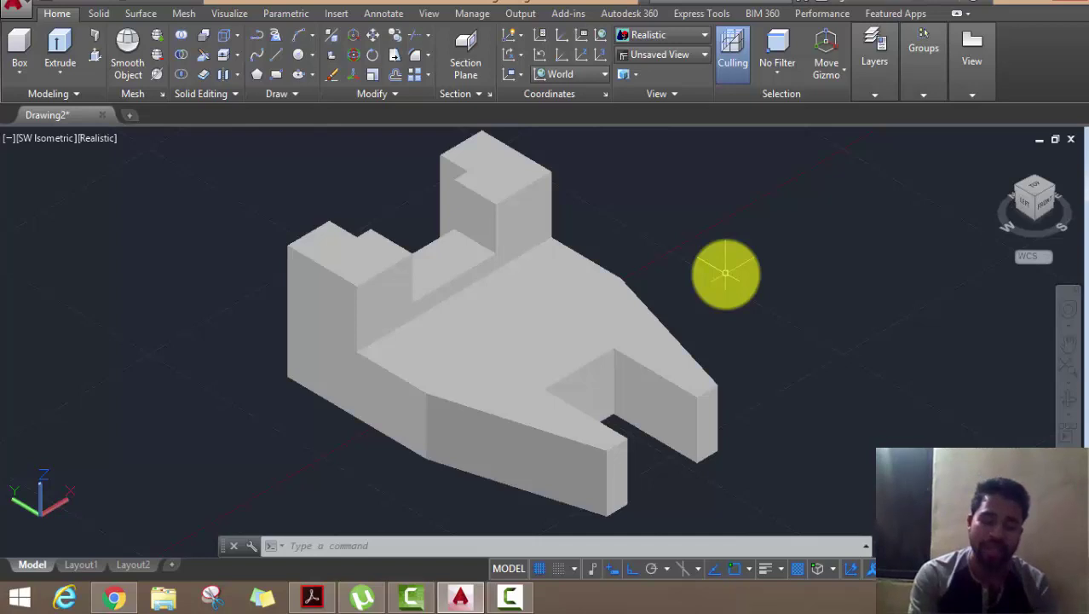
- Open the Materials Browser and switch the Autodesk Library category list to Wood
type("mat")
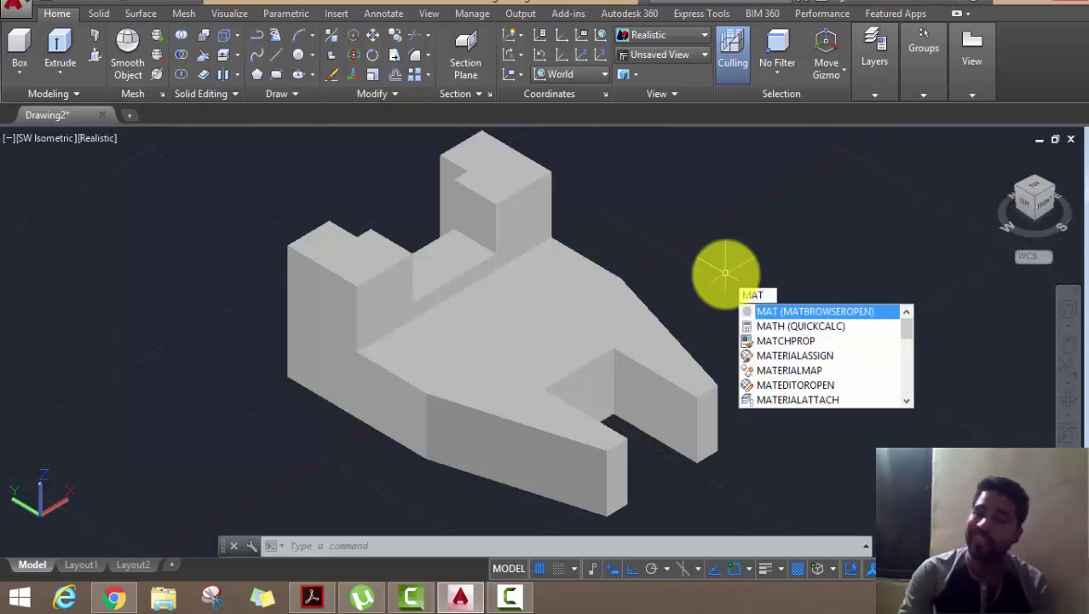
key("Return")
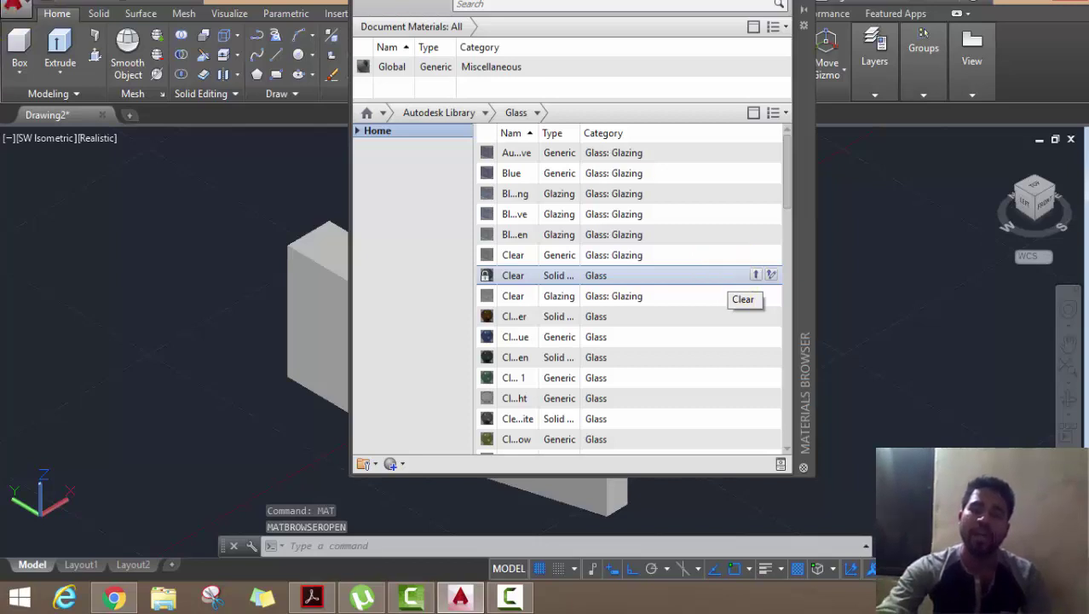
left_click(483, 113)
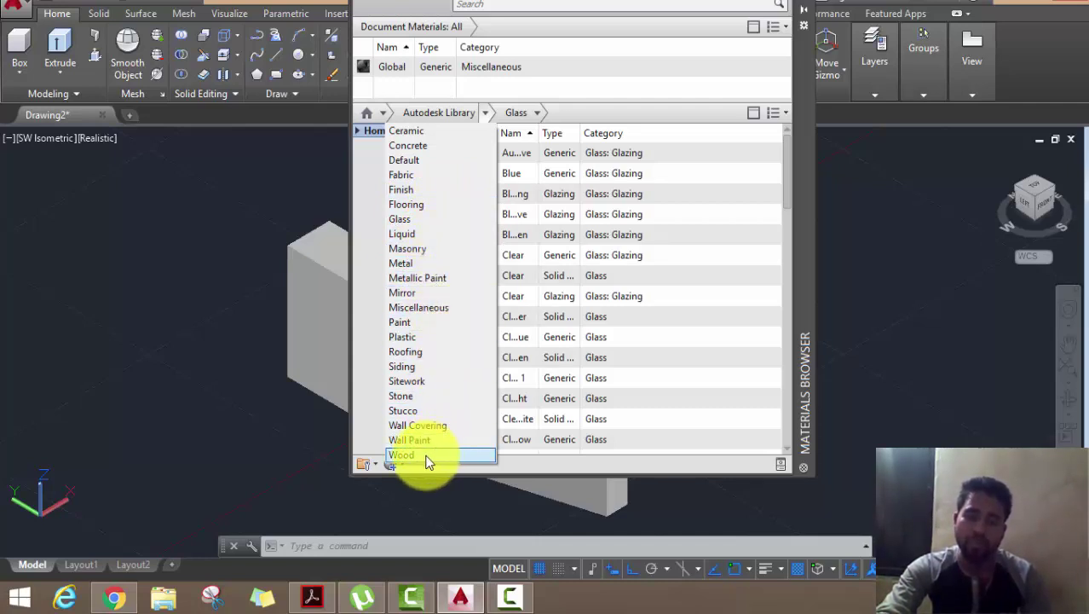
left_click(407, 146)
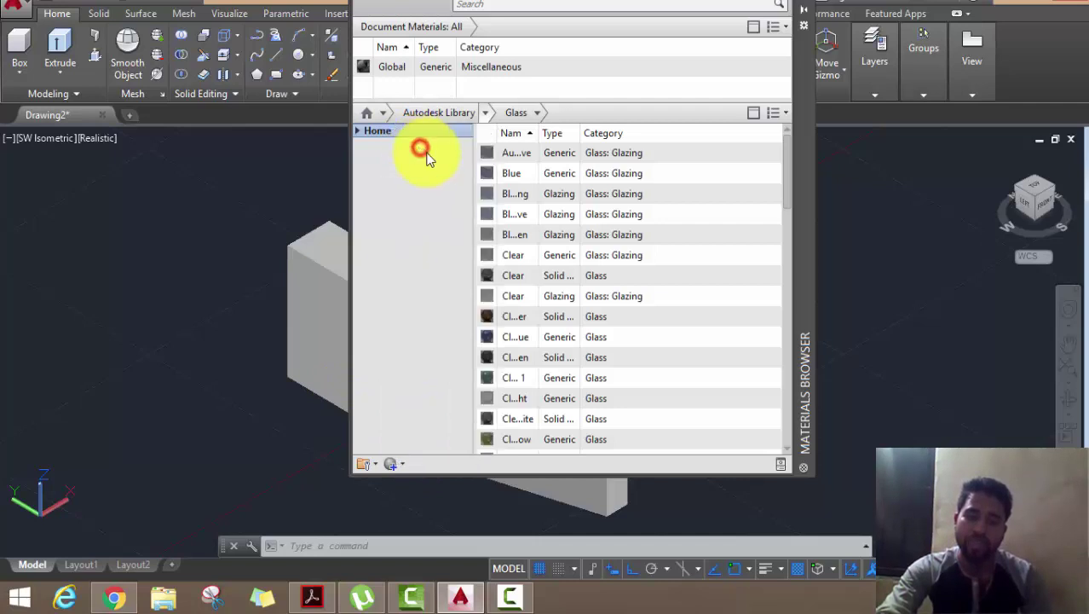
scroll(512, 264, "down", 3)
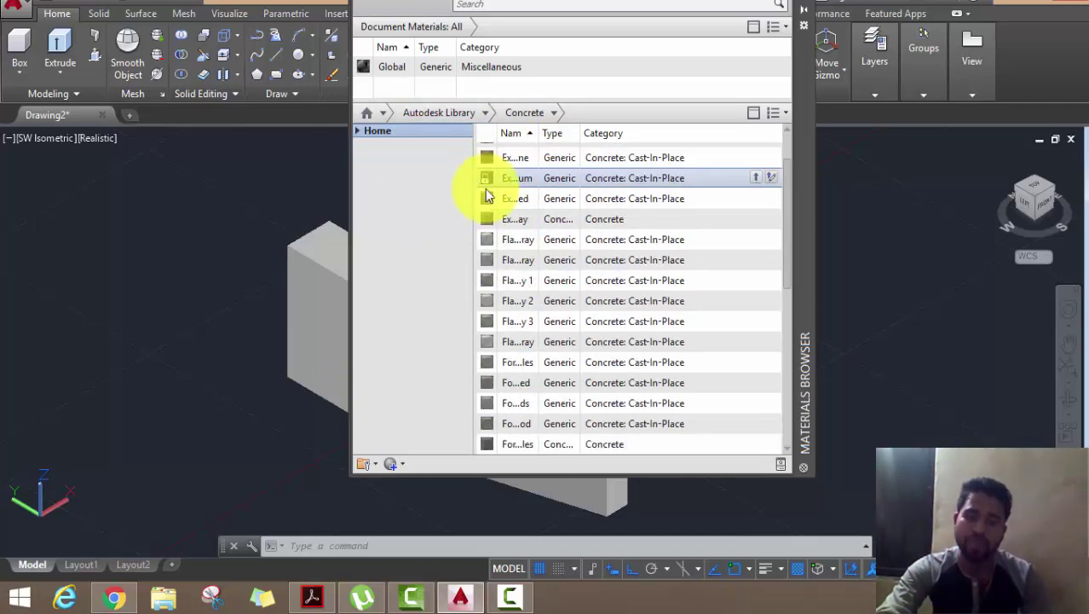
scroll(507, 248, "down", 3)
scroll(504, 236, "down", 3)
scroll(504, 230, "down", 2)
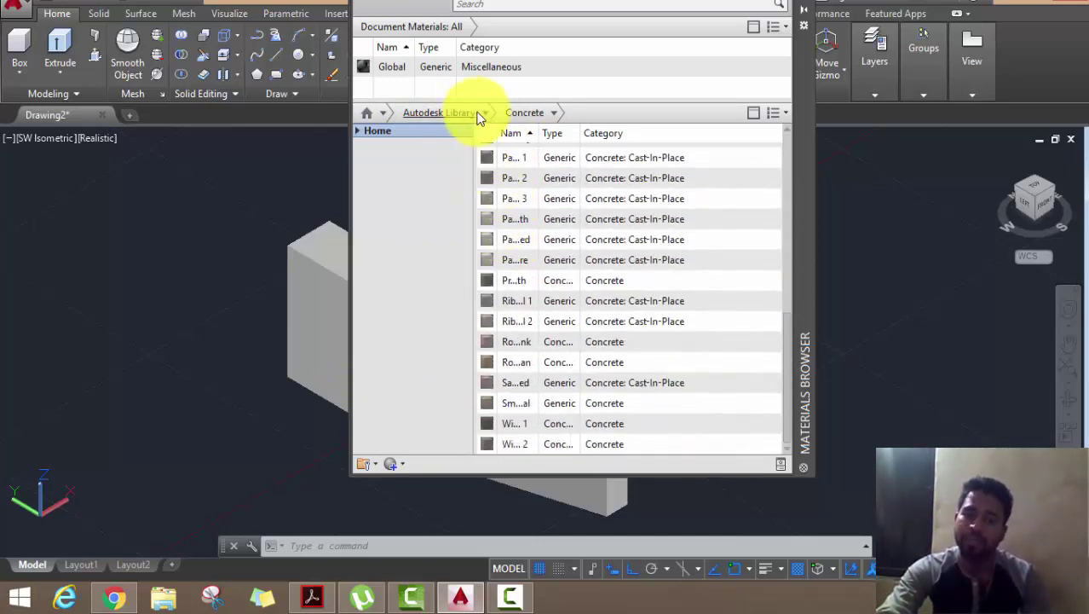
left_click(485, 114)
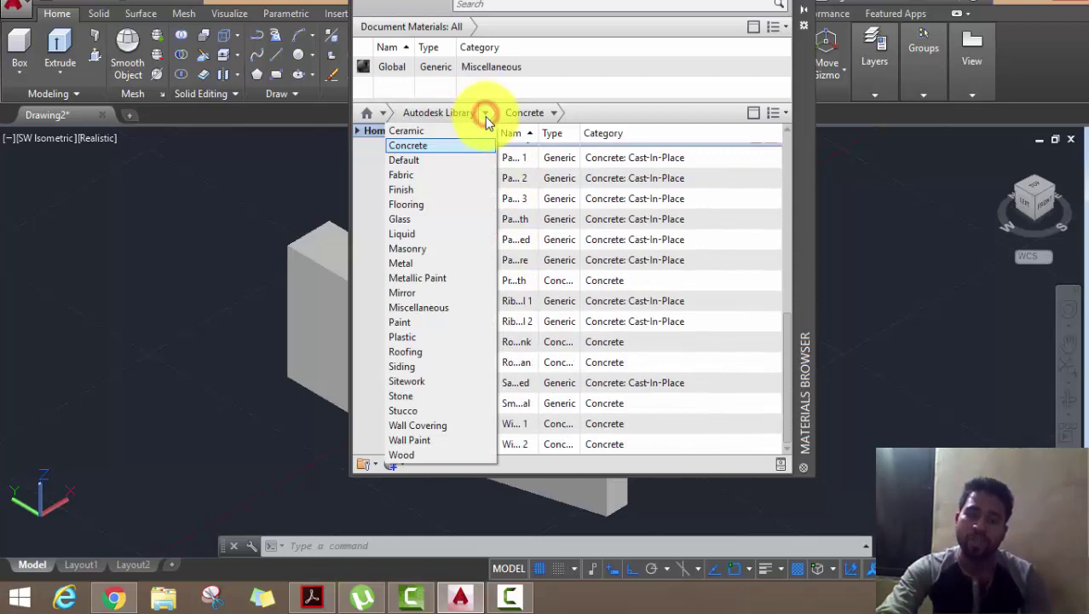
left_click(444, 453)
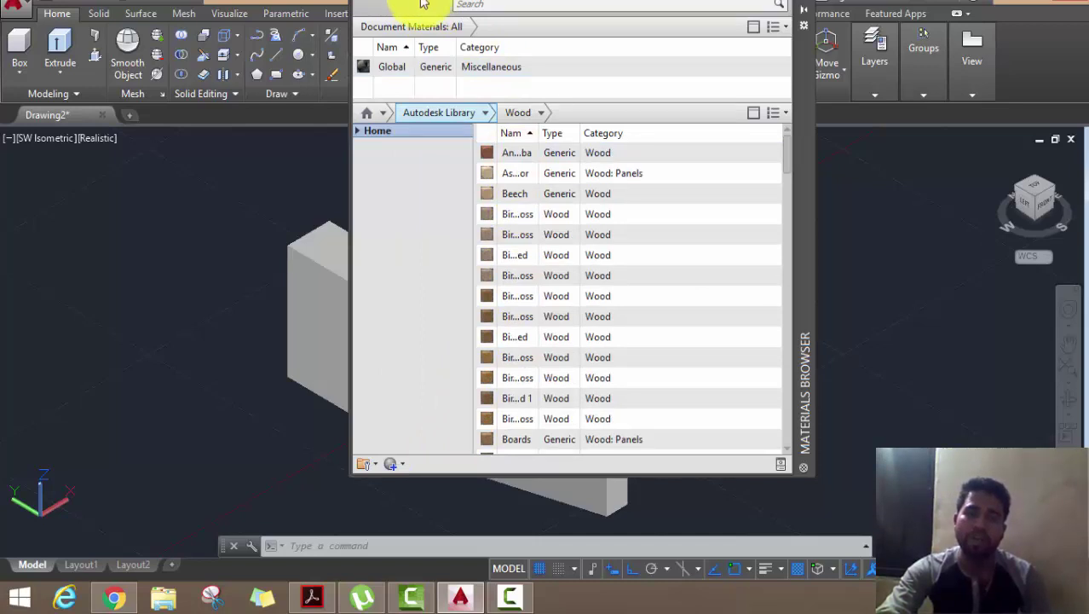
- Dock the Materials Browser on the right and apply Birch wood to the solid
left_click_drag(816, 157, 1006, 140)
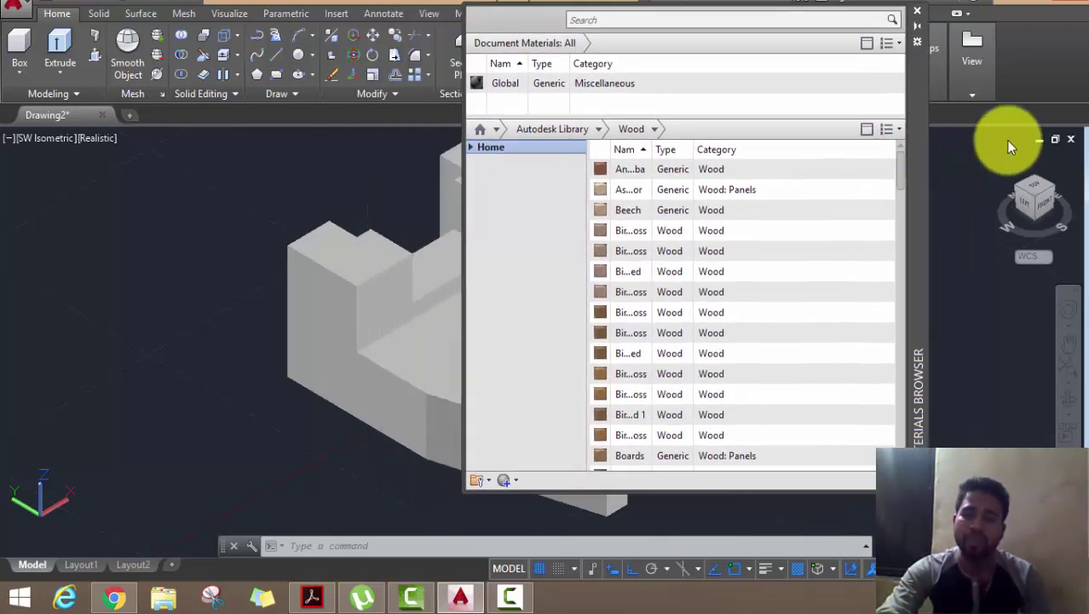
middle_click_drag(527, 279, 361, 269)
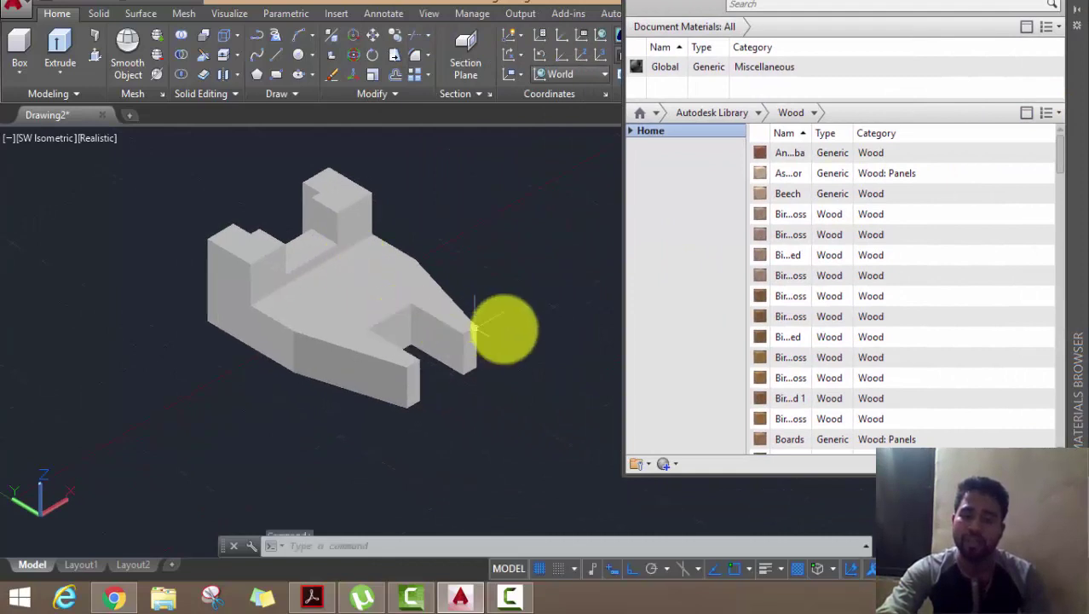
scroll(413, 291, "up", 2)
middle_click_drag(425, 312, 442, 330)
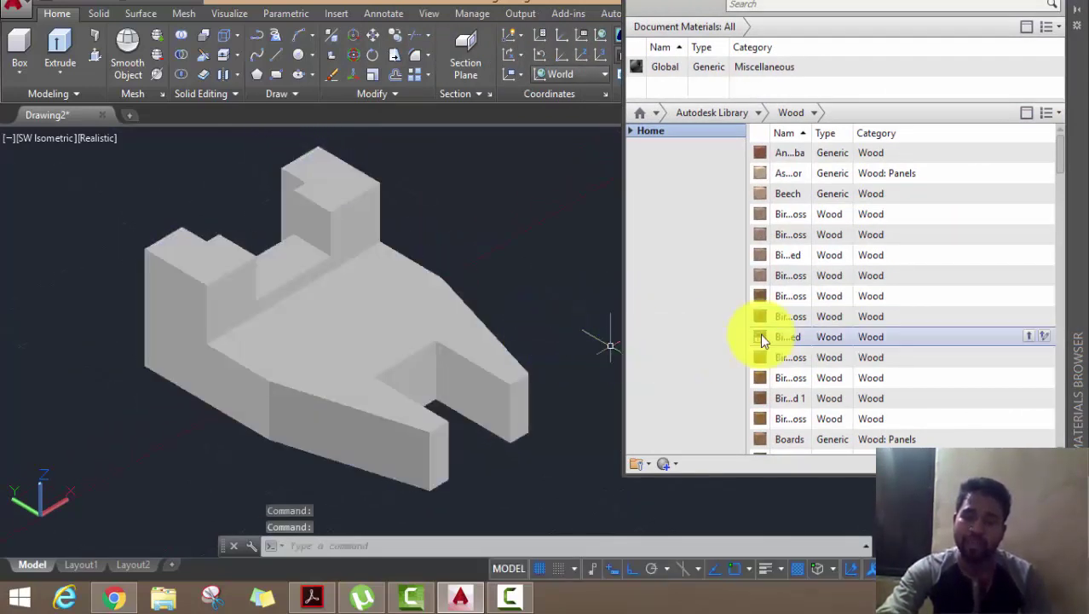
mouse_move(759, 316)
left_mouse_down()
mouse_move(645, 326)
mouse_move(376, 306)
left_mouse_up()
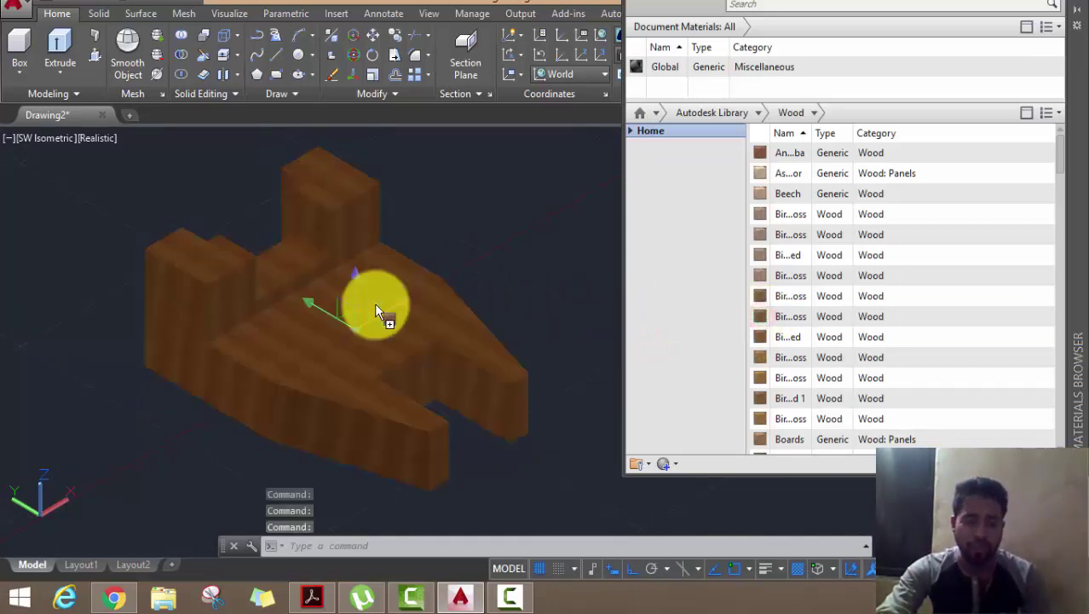
- Replace it with a lighter wood material from the library
scroll(108, 301, "up", 3)
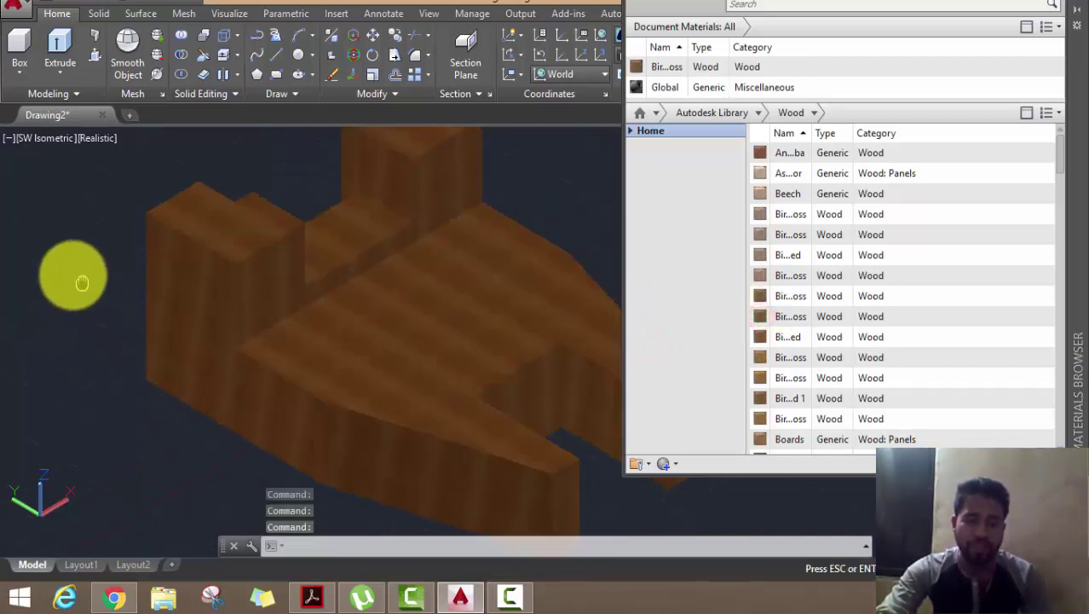
scroll(80, 285, "up", 2)
scroll(354, 340, "up", 3)
scroll(397, 362, "down", 3)
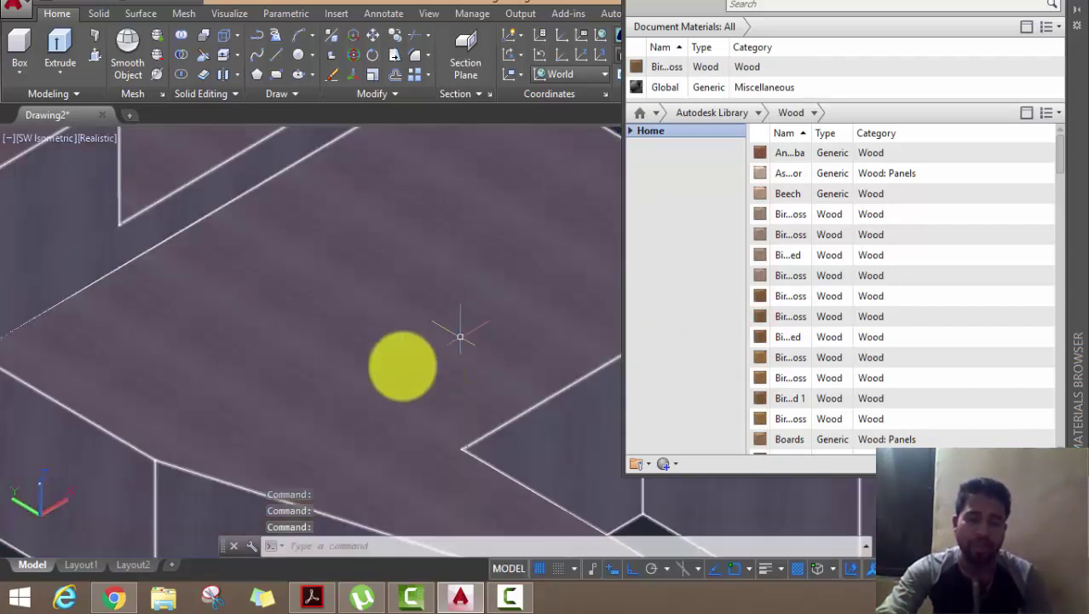
scroll(392, 366, "down", 2)
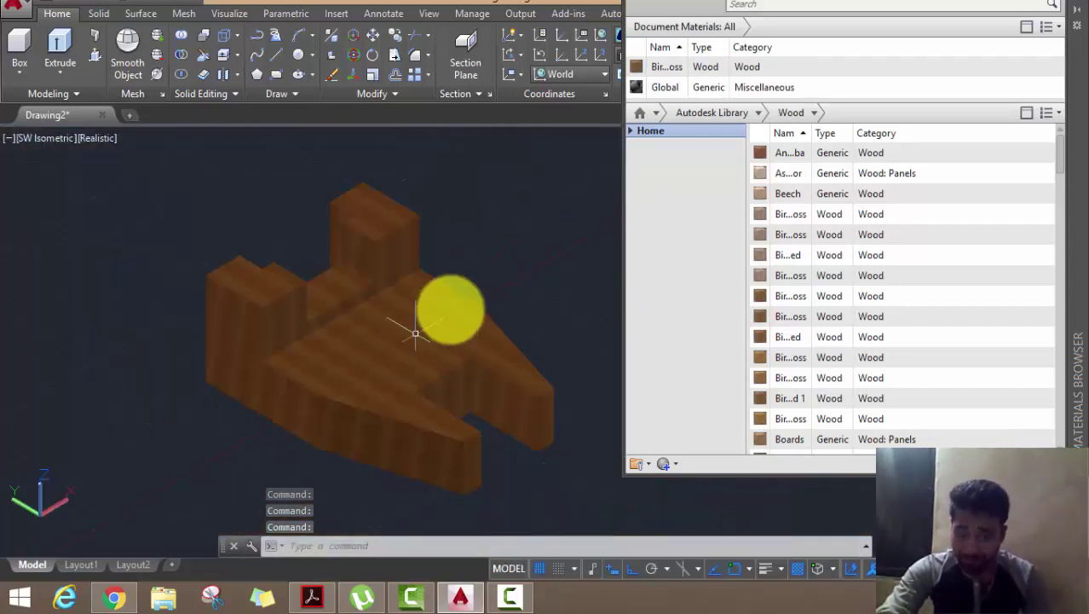
middle_click_drag(501, 285, 485, 272)
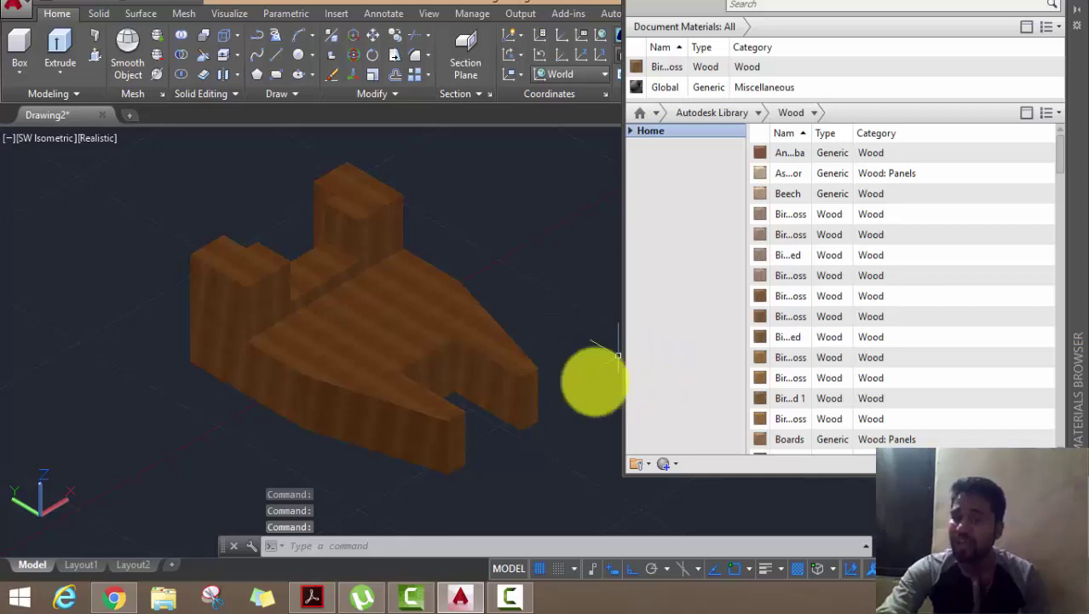
left_click_drag(760, 252, 419, 311)
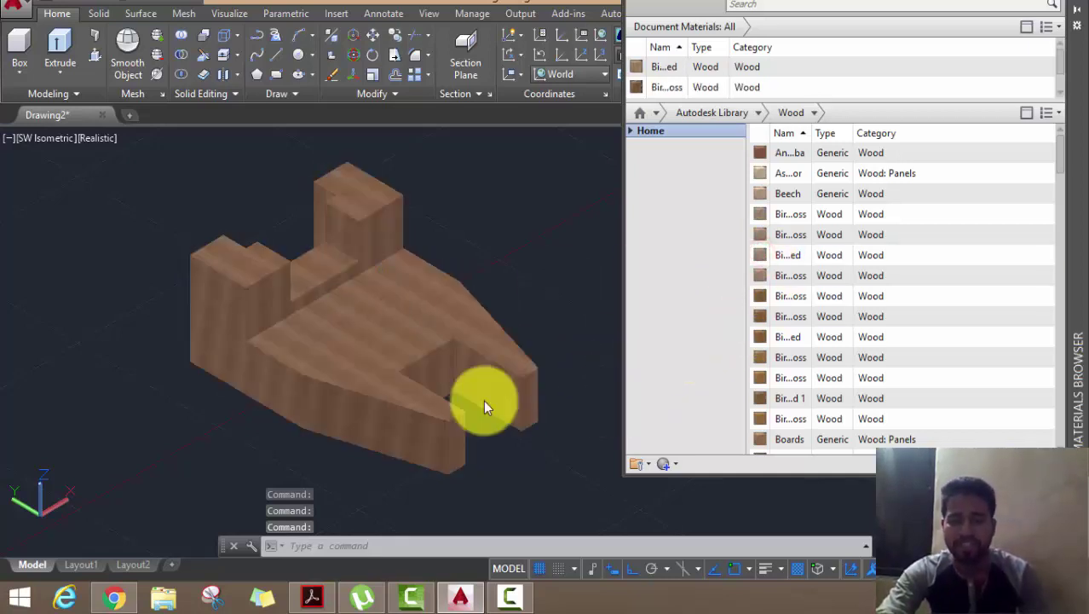
scroll(304, 318, "up", 5)
scroll(304, 318, "down", 5)
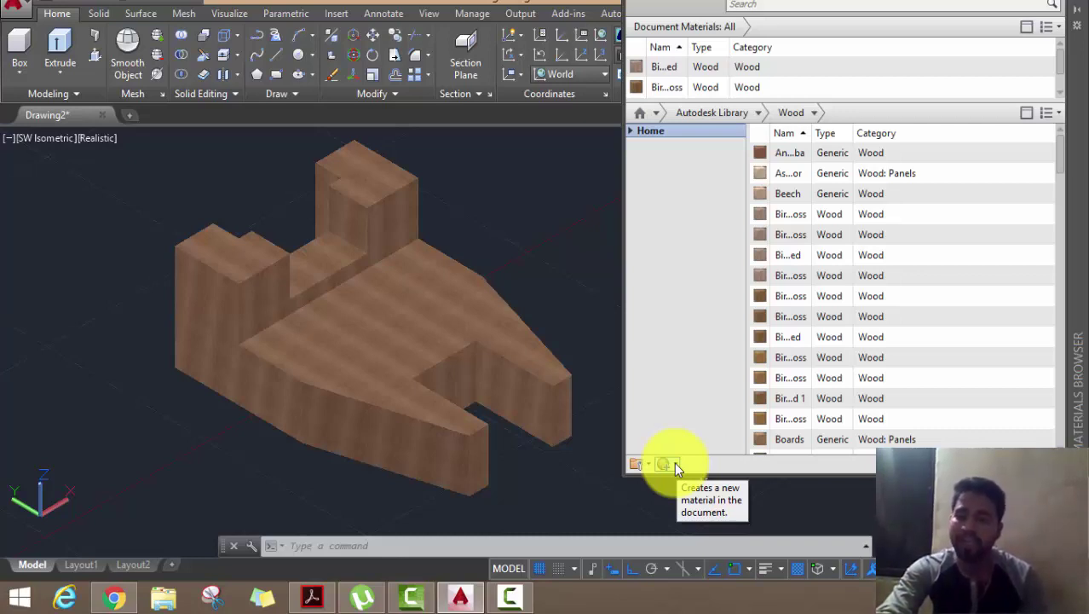
- Create a New Generic Material from the Materials Browser
left_click(674, 462)
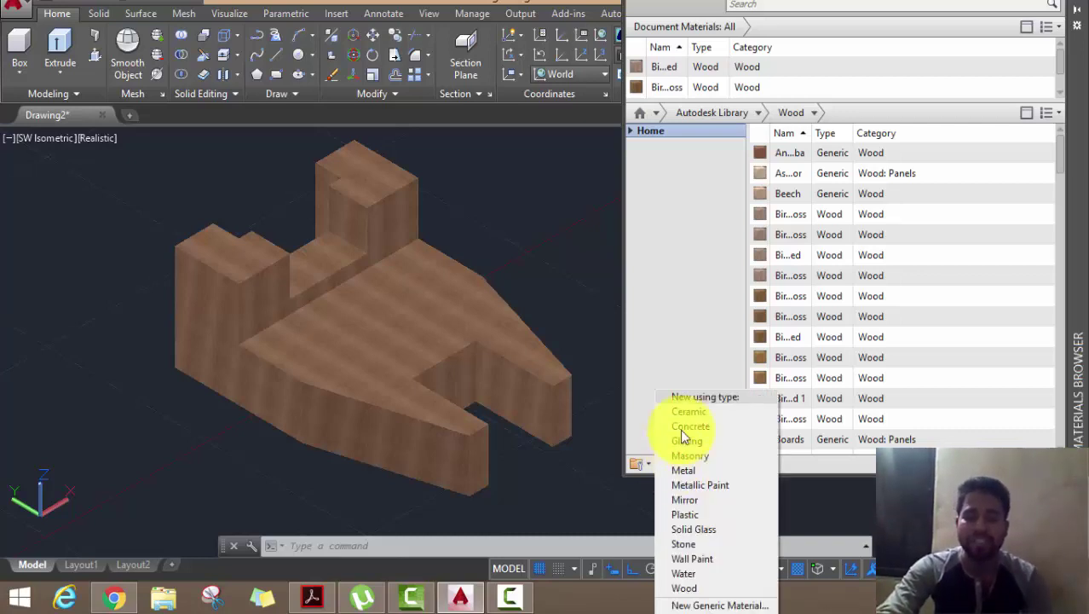
left_click(682, 315)
left_click(676, 463)
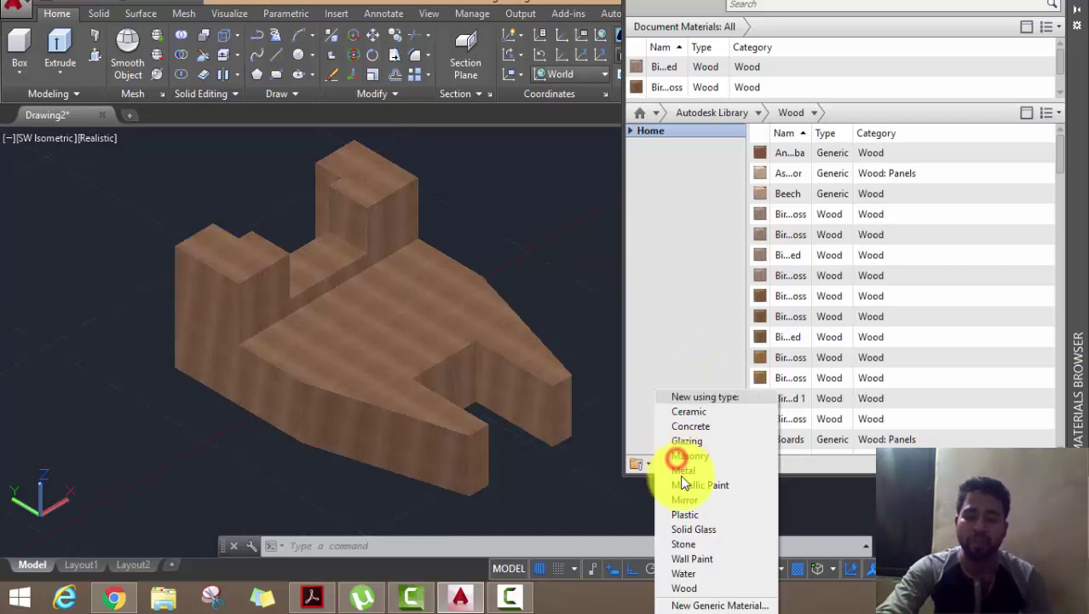
left_click(710, 604)
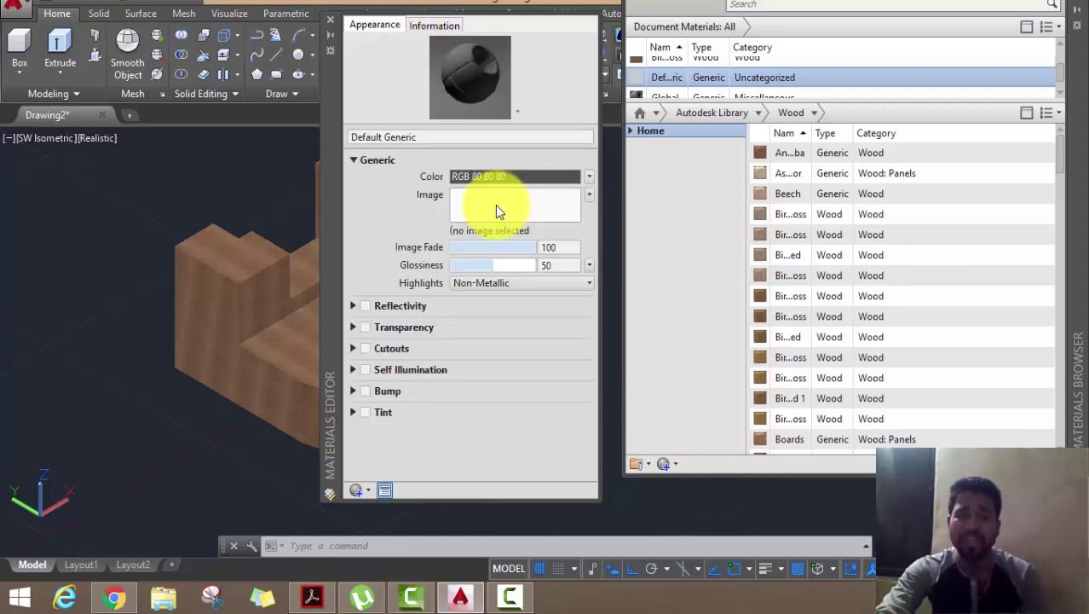
- Browse wood texture images, then close the picker and Materials Editor without assigning one
left_click(374, 25)
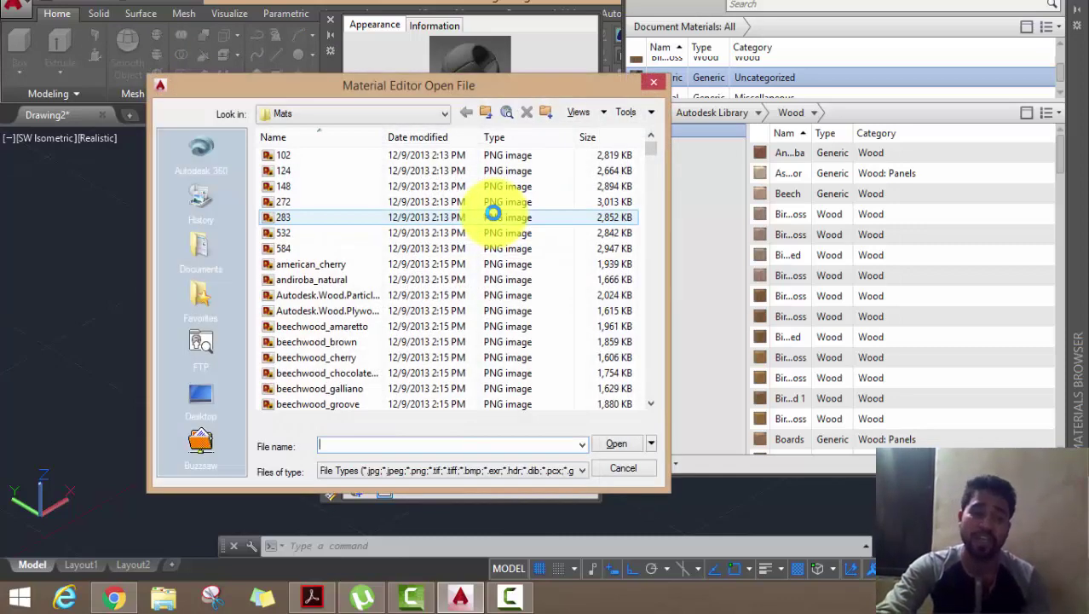
left_click(493, 216)
left_click(491, 264)
left_click(495, 310)
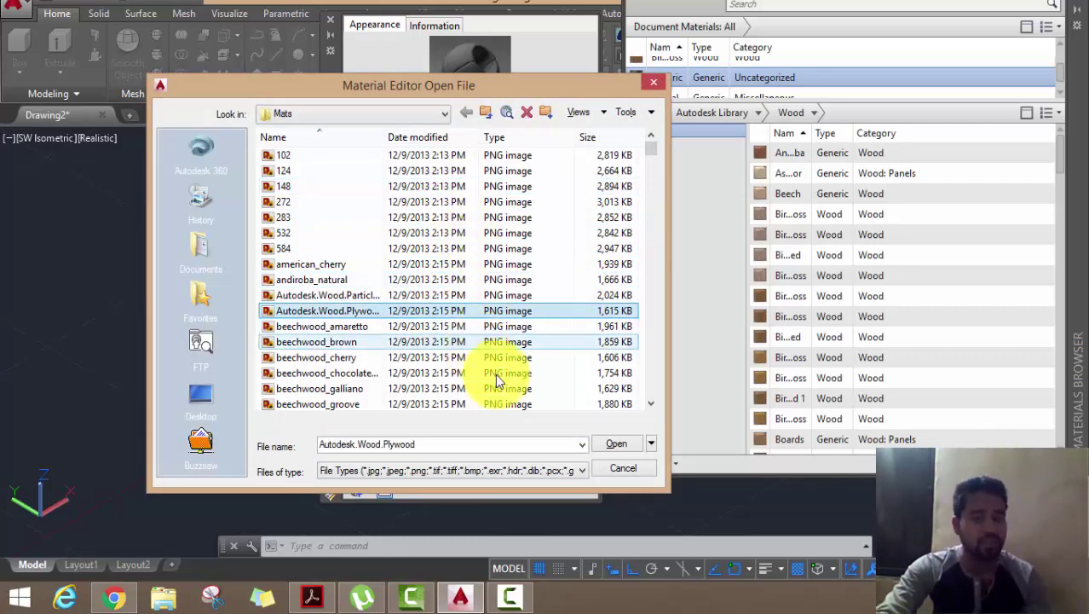
left_click(611, 446)
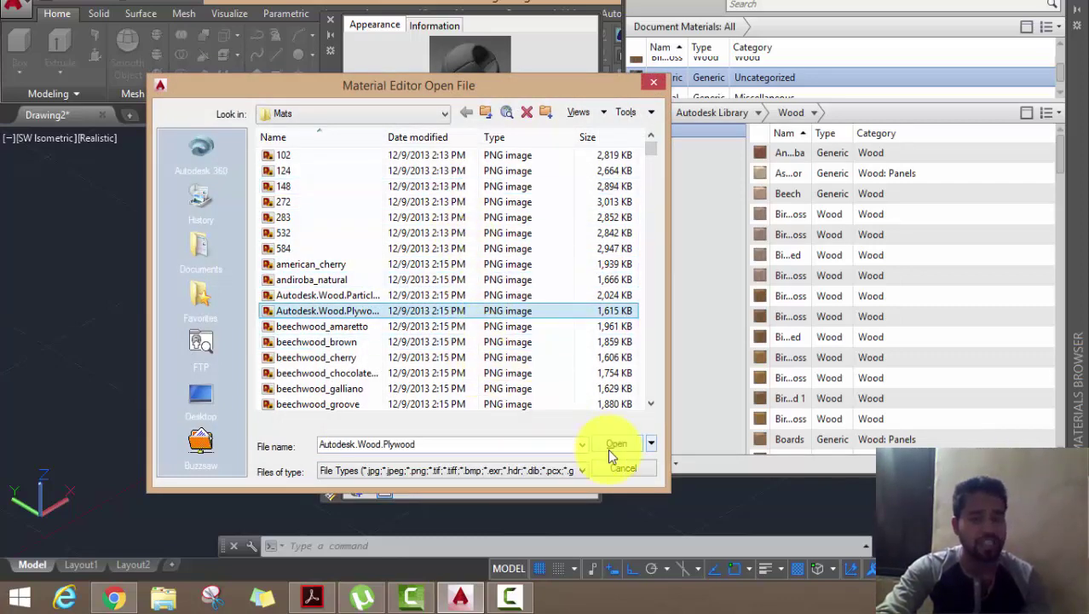
left_click(654, 83)
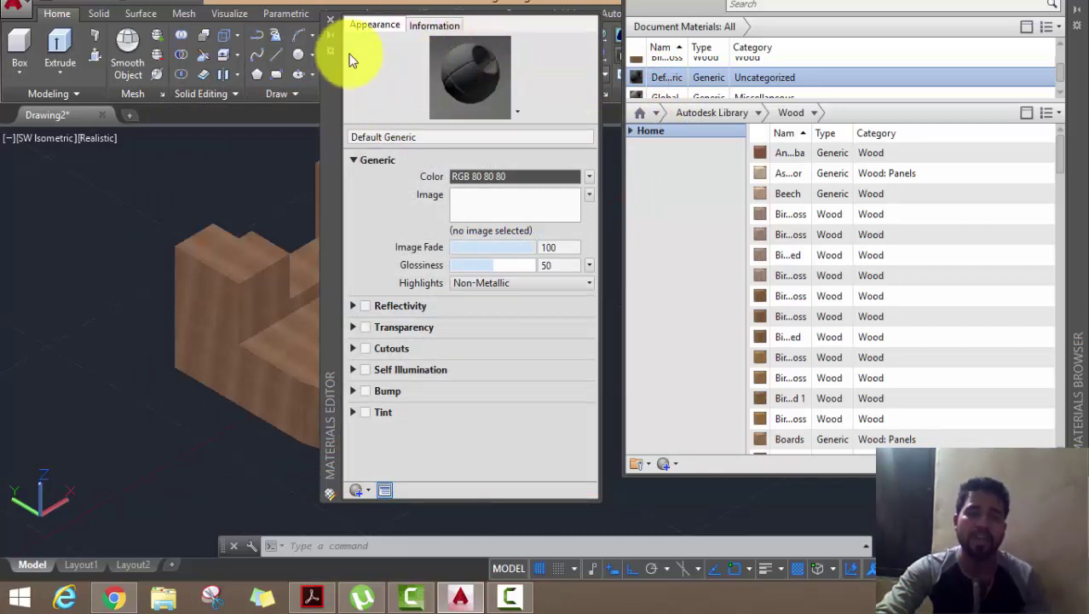
left_click(329, 18)
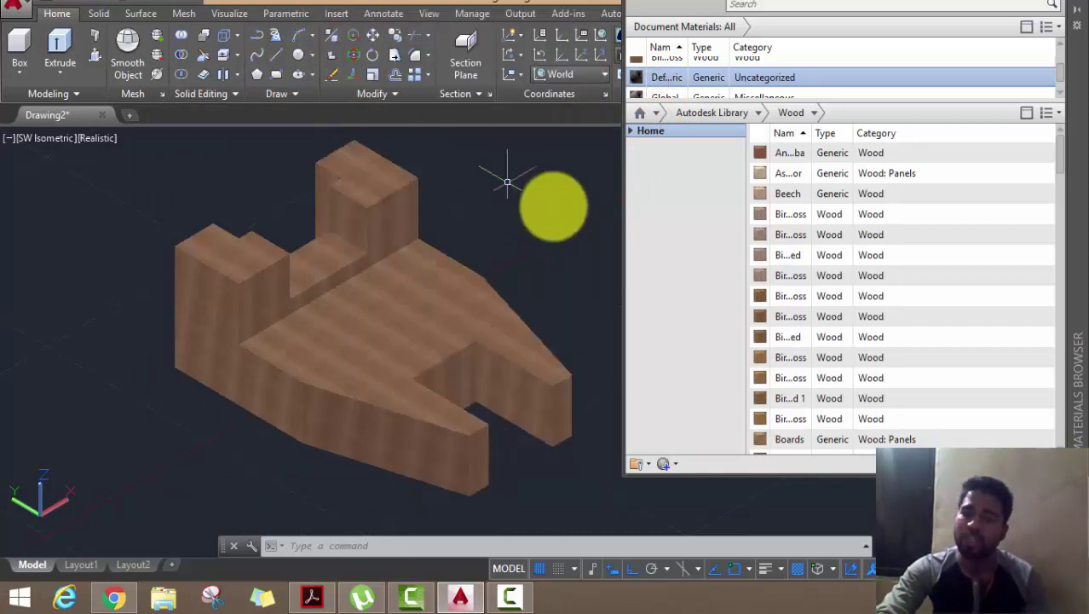
- Apply the second, darker wood from Document Materials to the solid and close the browser
left_click_drag(1059, 74, 1060, 63)
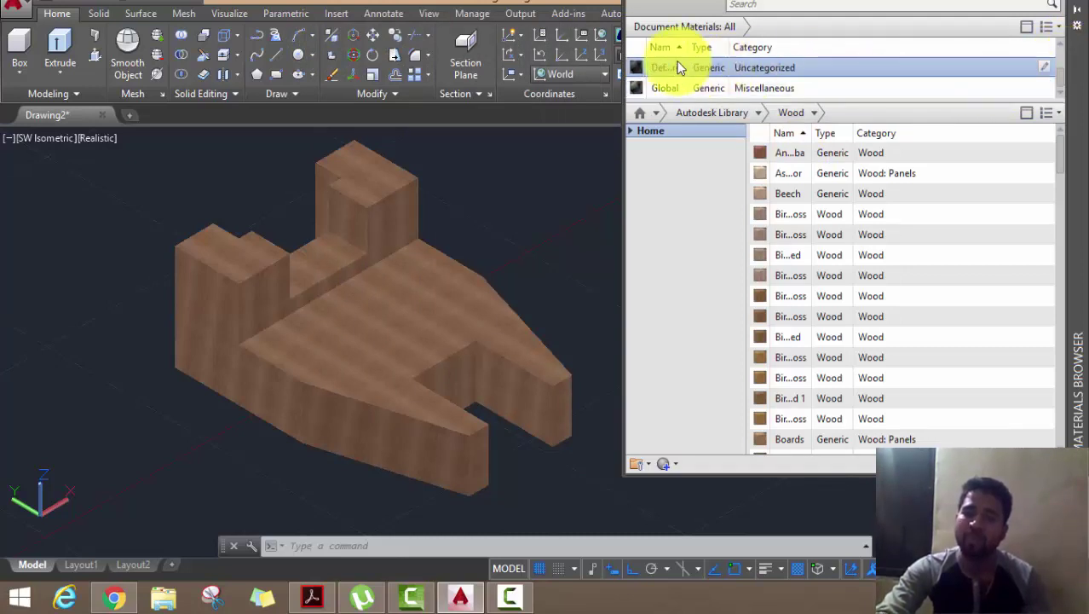
scroll(682, 72, "up", 2)
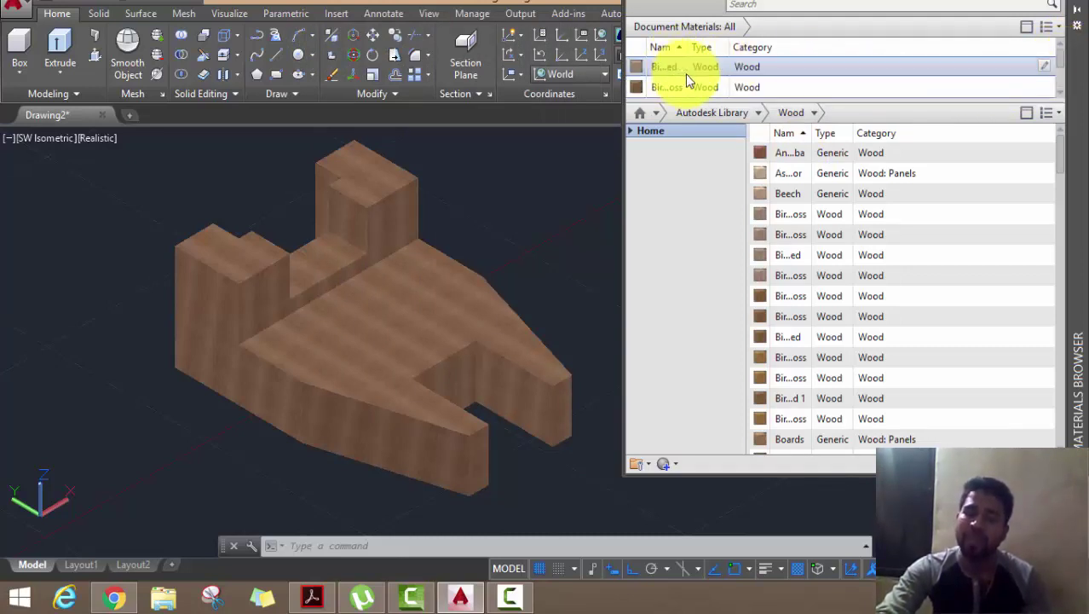
left_click_drag(656, 87, 401, 333)
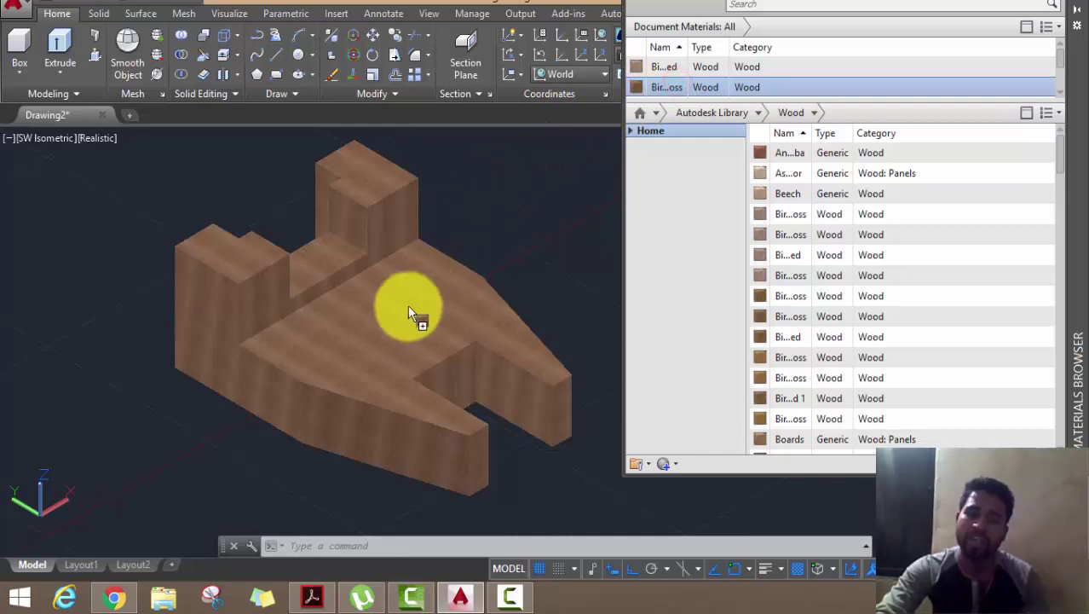
left_click(1081, 4)
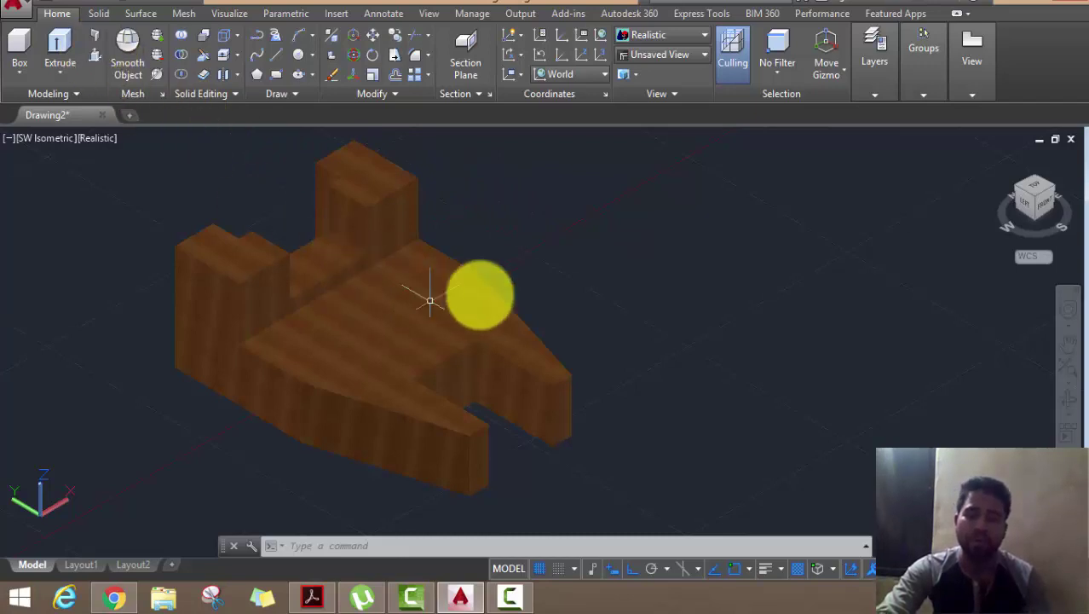
middle_click_drag(560, 278, 601, 297)
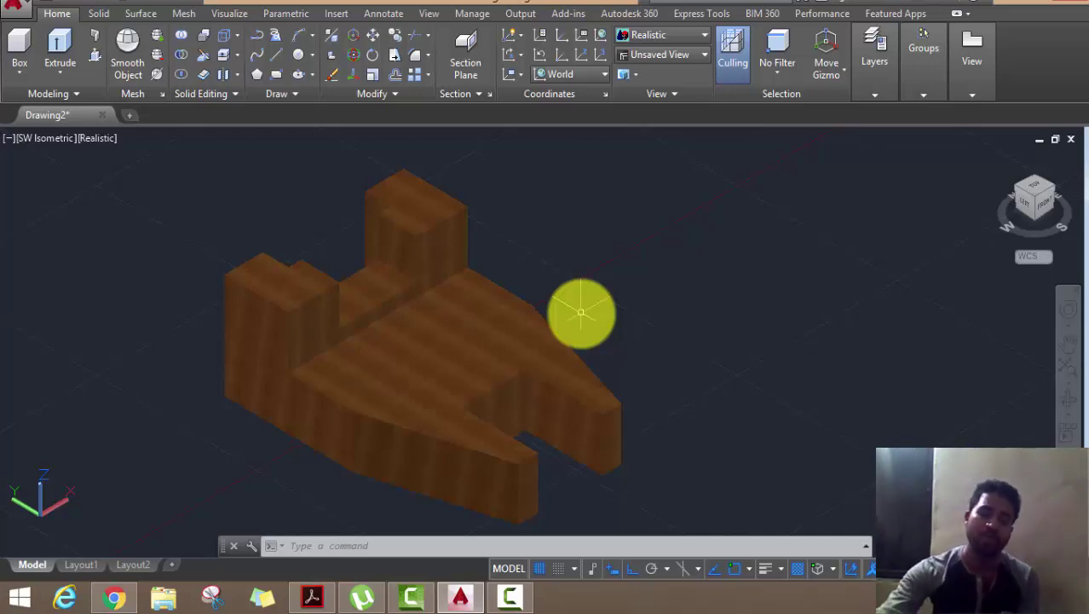
- Switch to the Layout1 paper layout
left_click(80, 565)
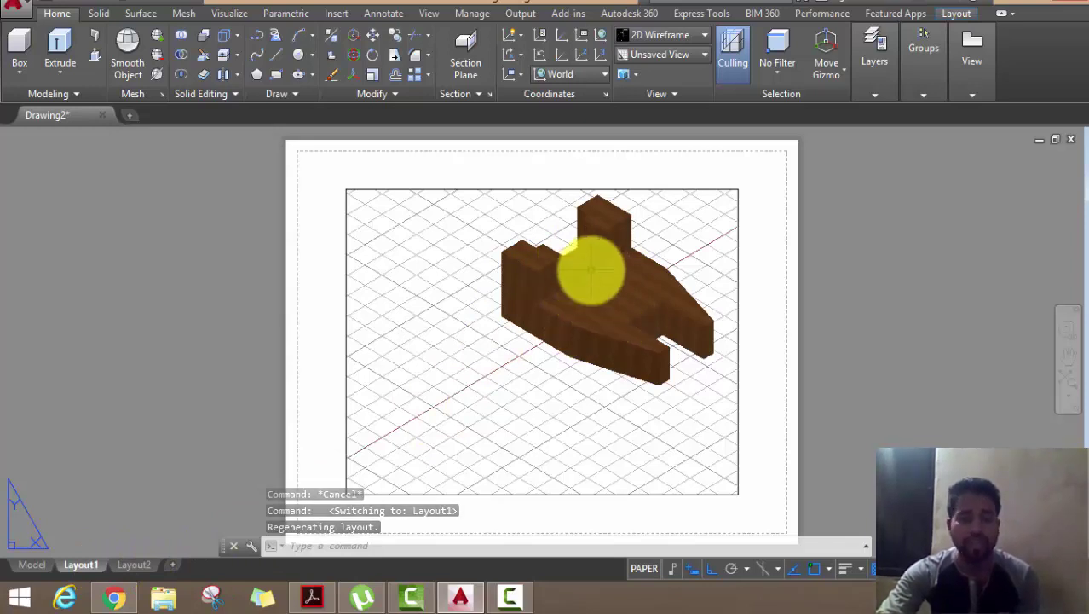
scroll(610, 430, "down", 2)
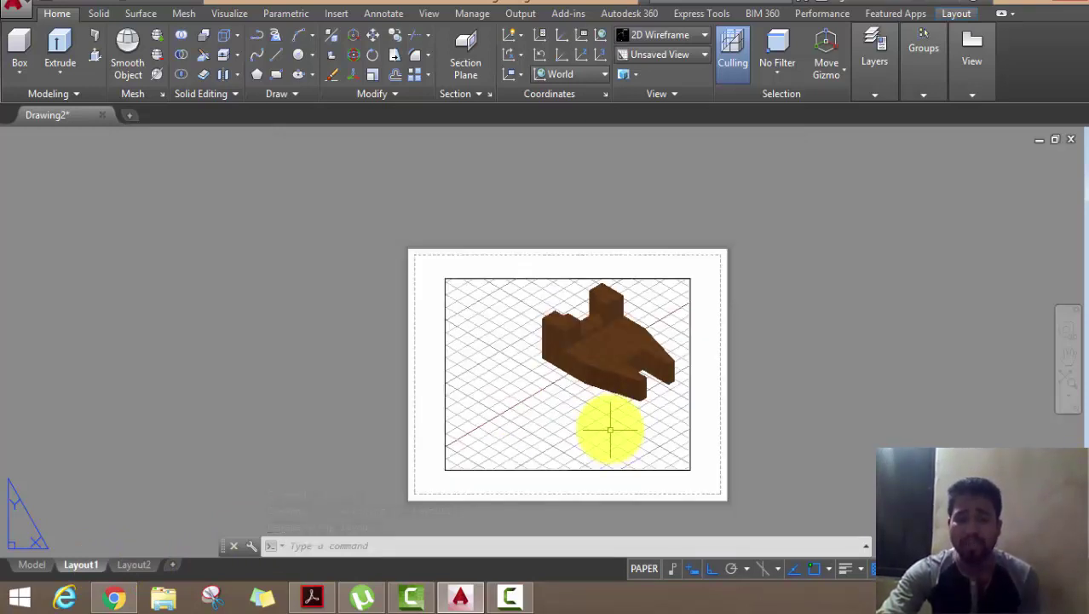
scroll(603, 381, "up", 2)
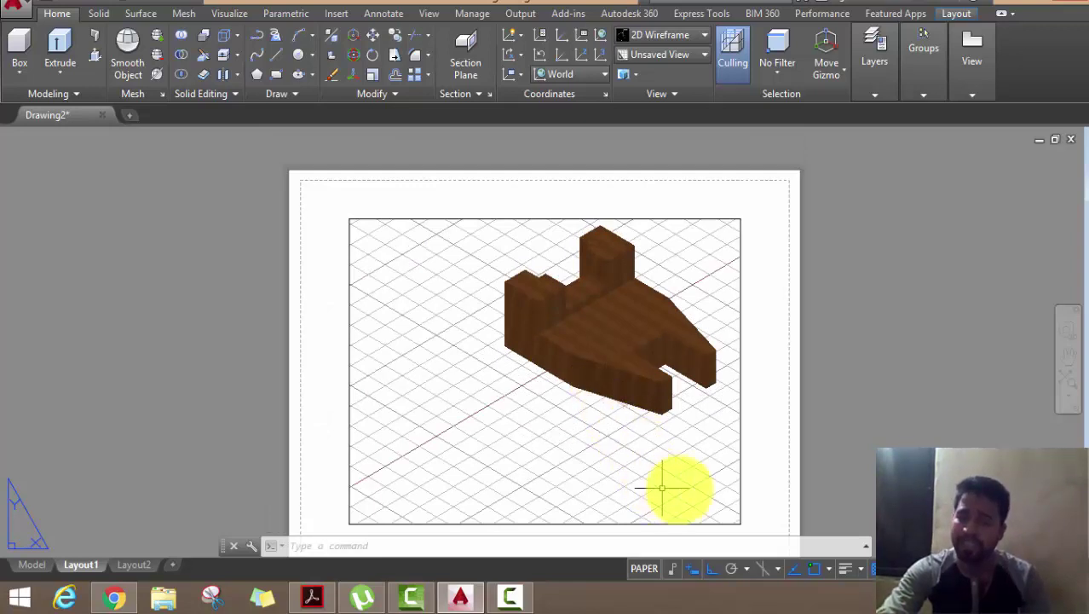
- Shrink the viewport via its lower-right grip into a smaller upper-left rectangle
left_click(739, 523)
left_click(740, 523)
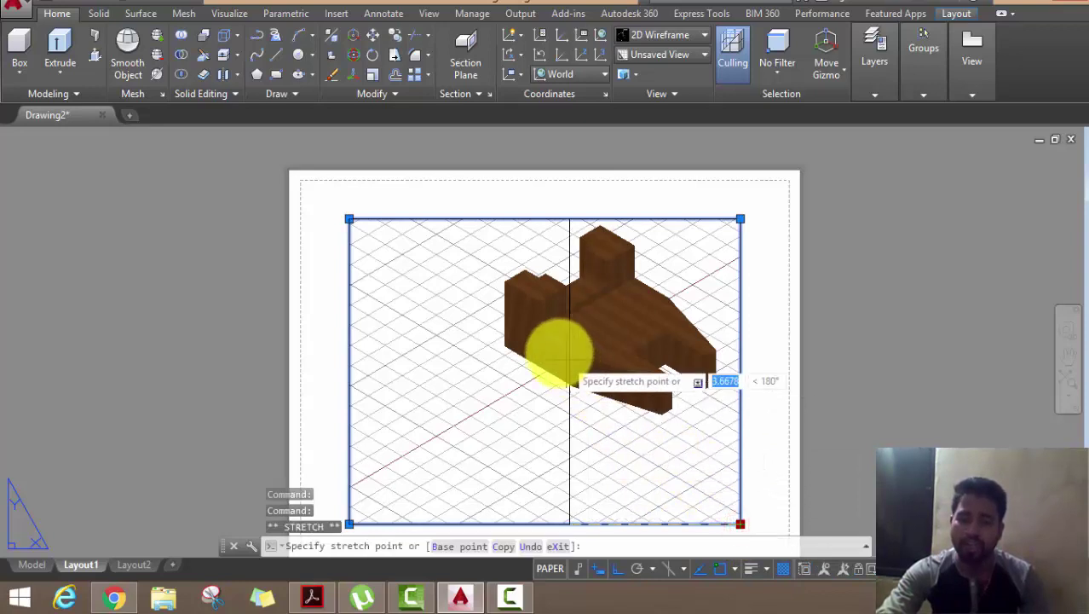
left_click(538, 334)
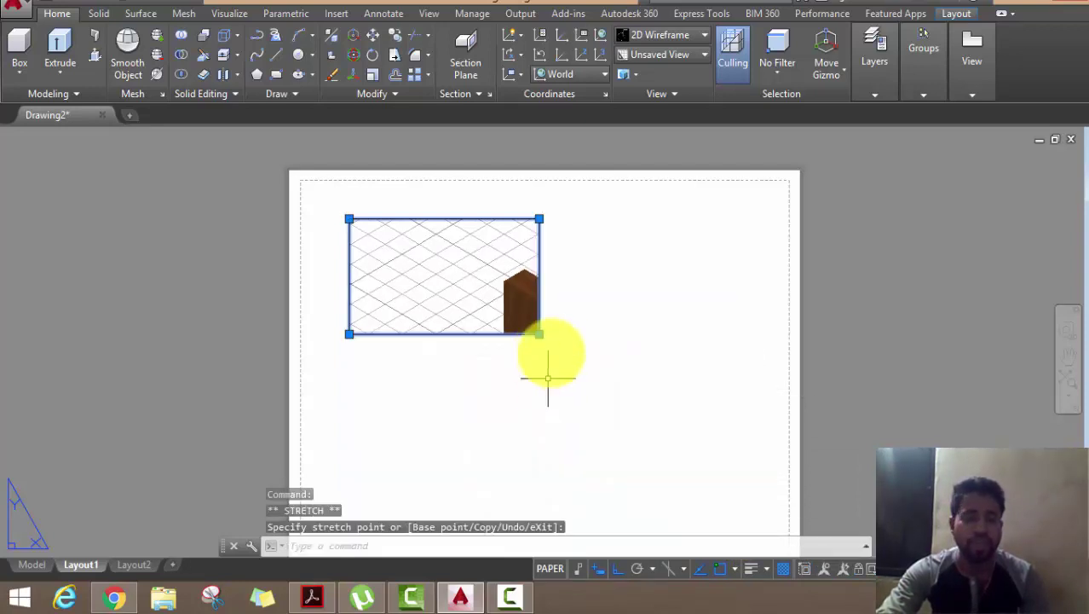
left_click(538, 333)
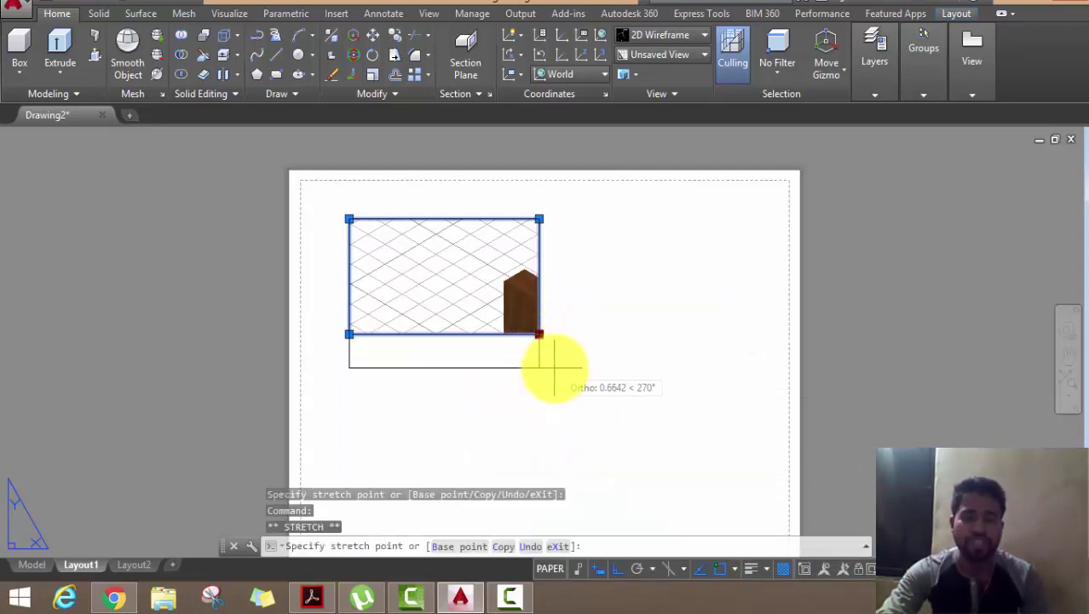
left_click(562, 366)
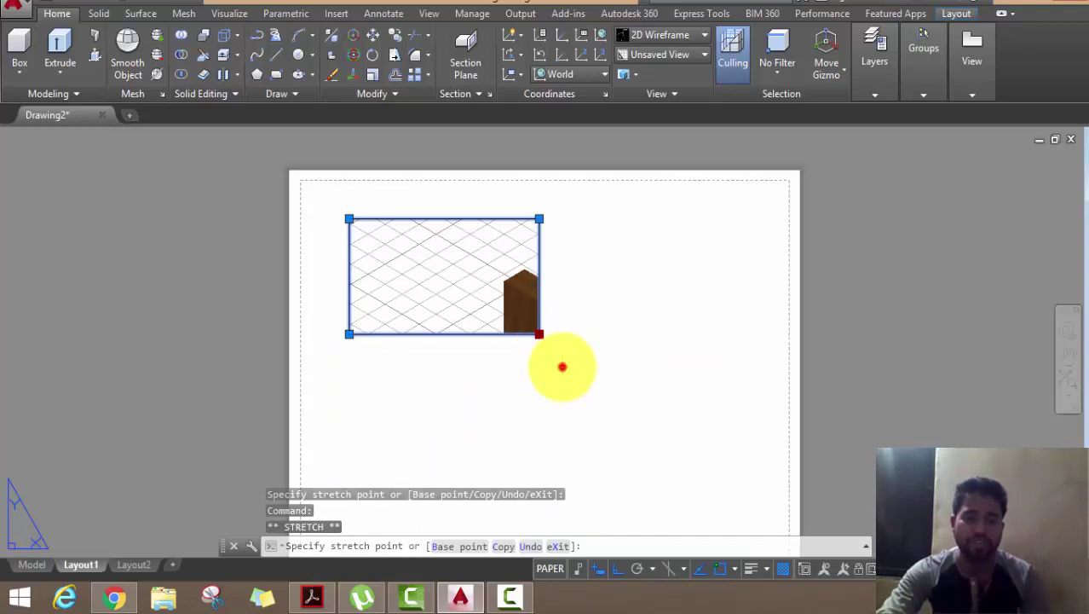
left_click(539, 365)
left_click(555, 375)
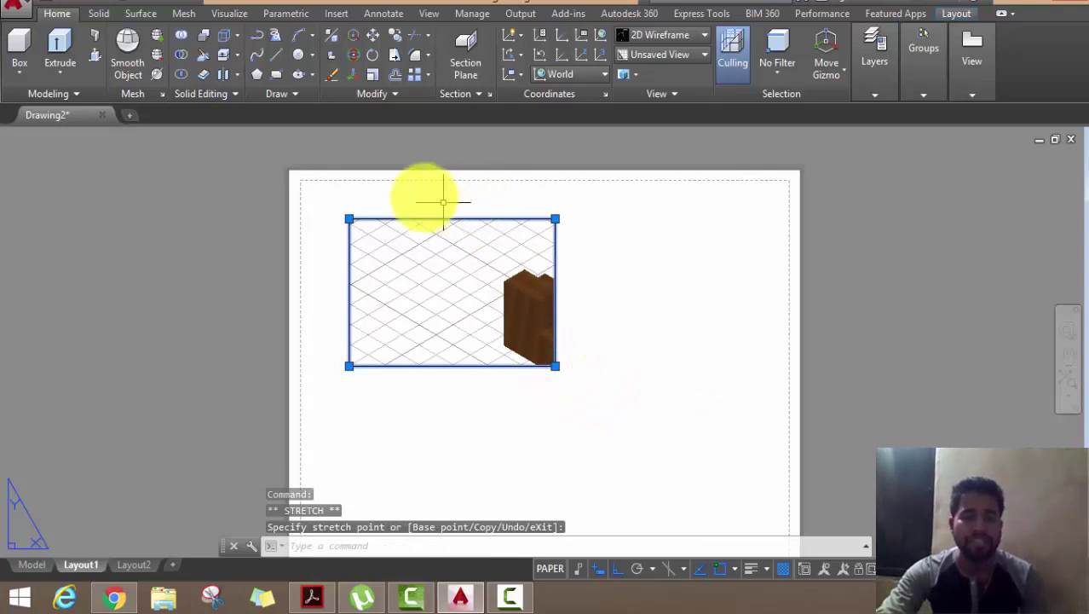
- Copy the viewport from its top-left corner to the right, below, and diagonally lower-right
left_click(394, 34)
left_click(350, 219)
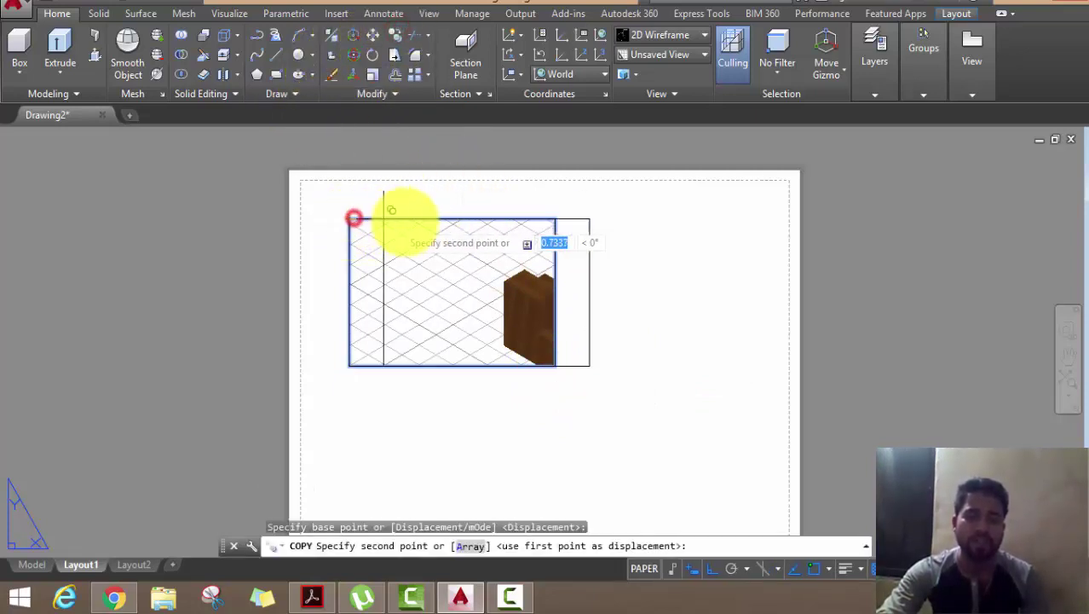
left_click(577, 214)
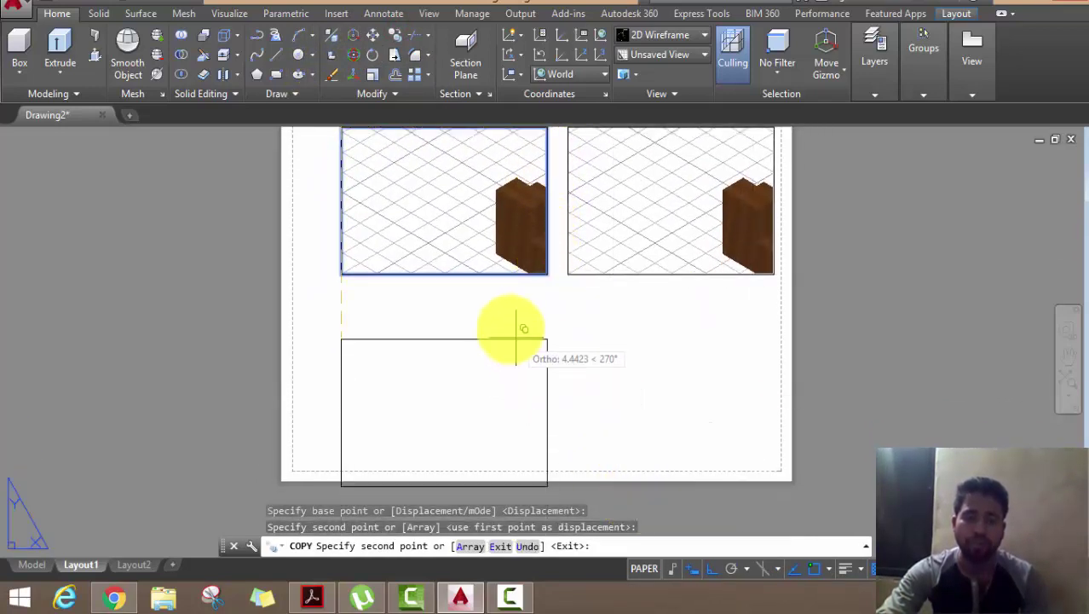
left_click(346, 301)
left_click(708, 567)
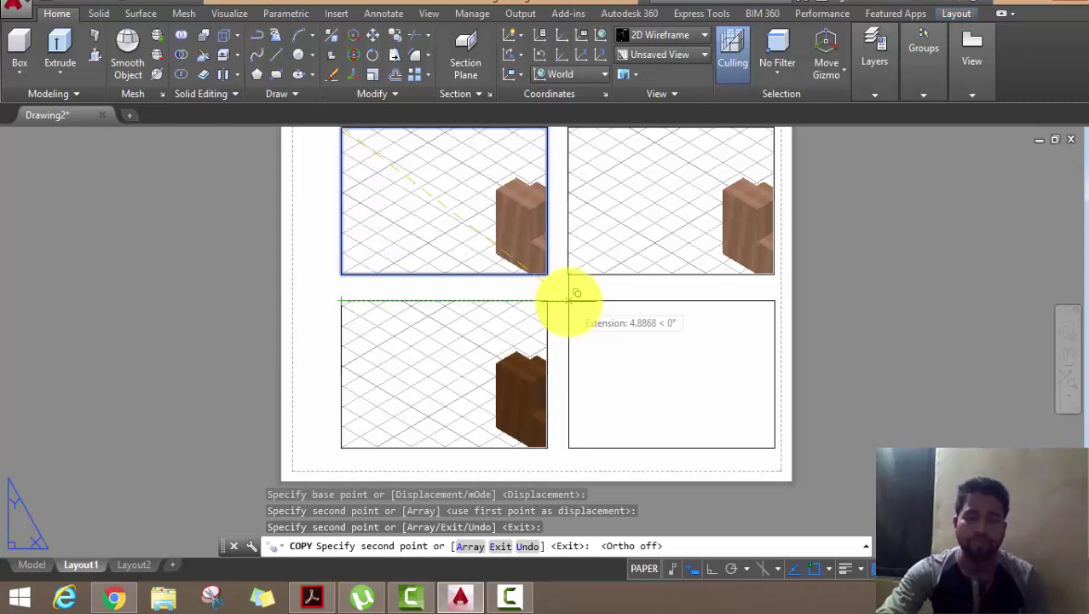
left_click(568, 301)
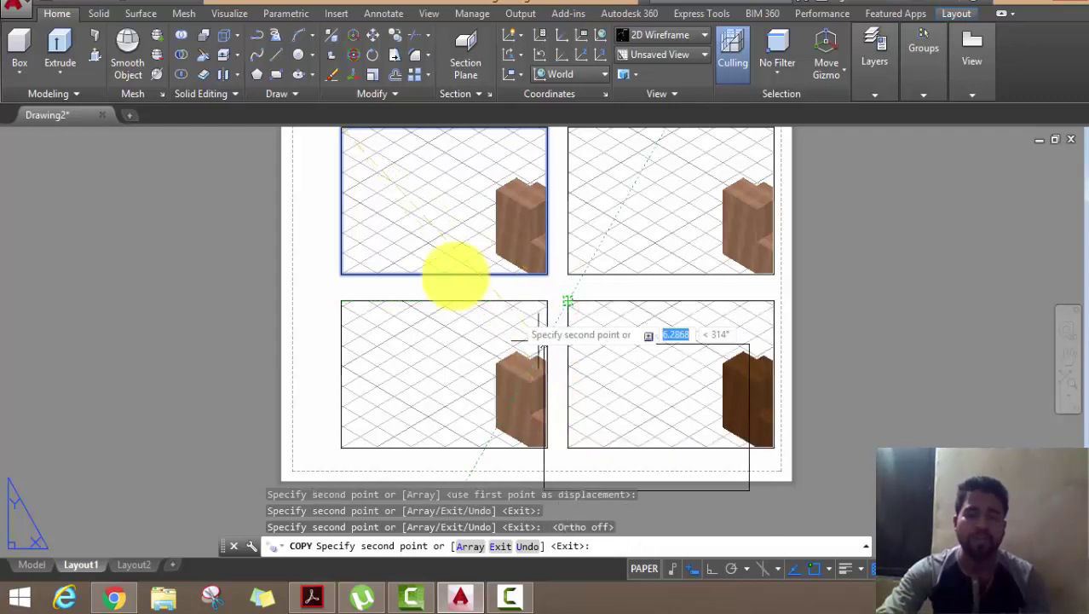
right_click(364, 205)
left_click(375, 223)
scroll(425, 267, "down", 2)
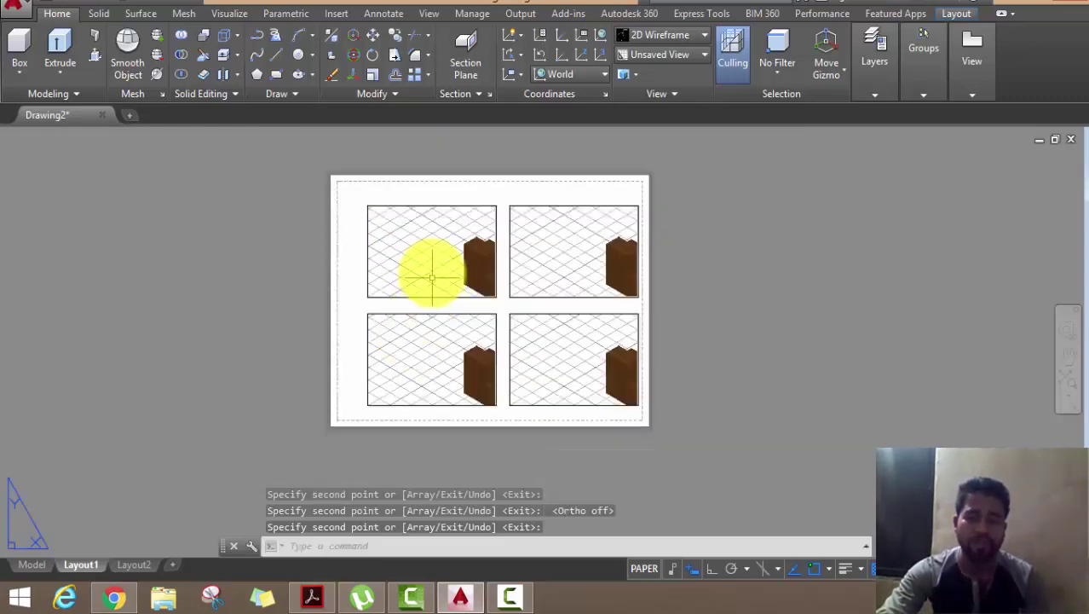
scroll(422, 240, "up", 2)
scroll(425, 265, "down", 2)
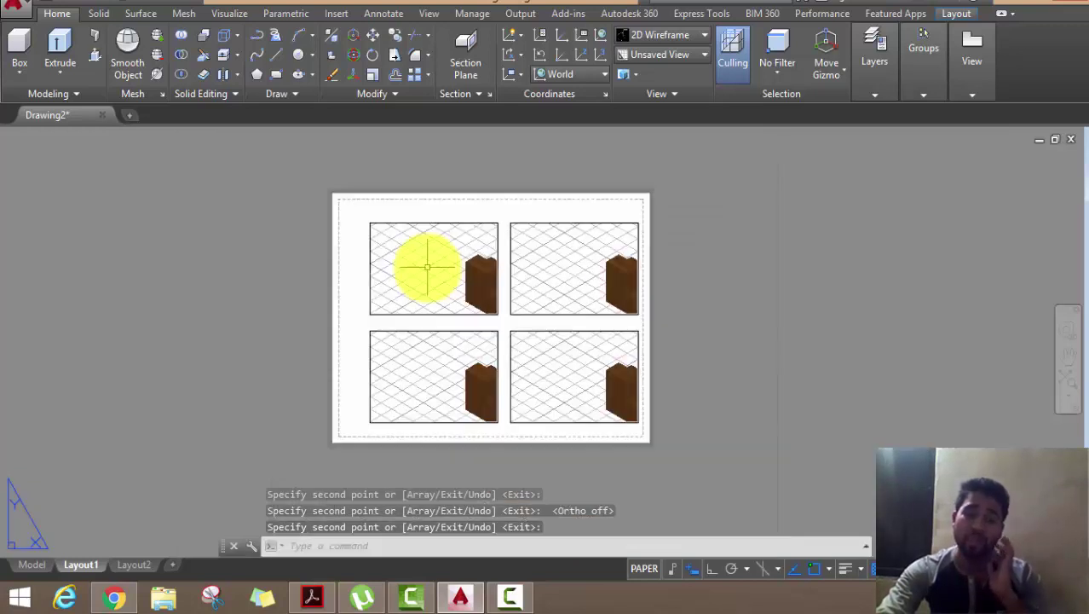
- Centre the upper-left view and set the upper-right viewport to a 2D Wireframe Top view
double_click(427, 280)
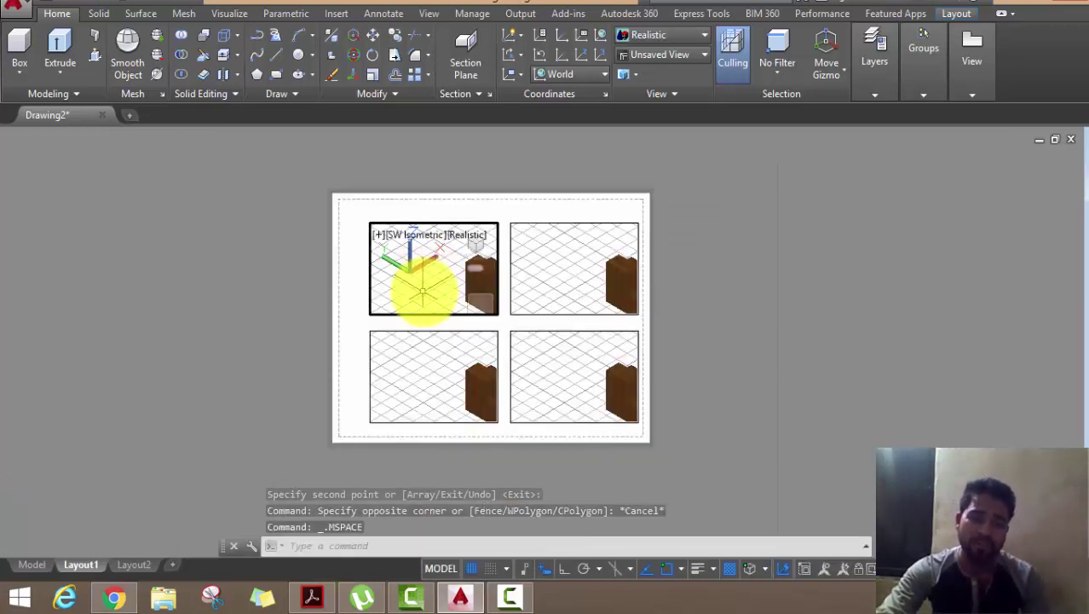
mouse_move(403, 286)
middle_mouse_down()
mouse_move(406, 295)
mouse_move(467, 242)
middle_mouse_up()
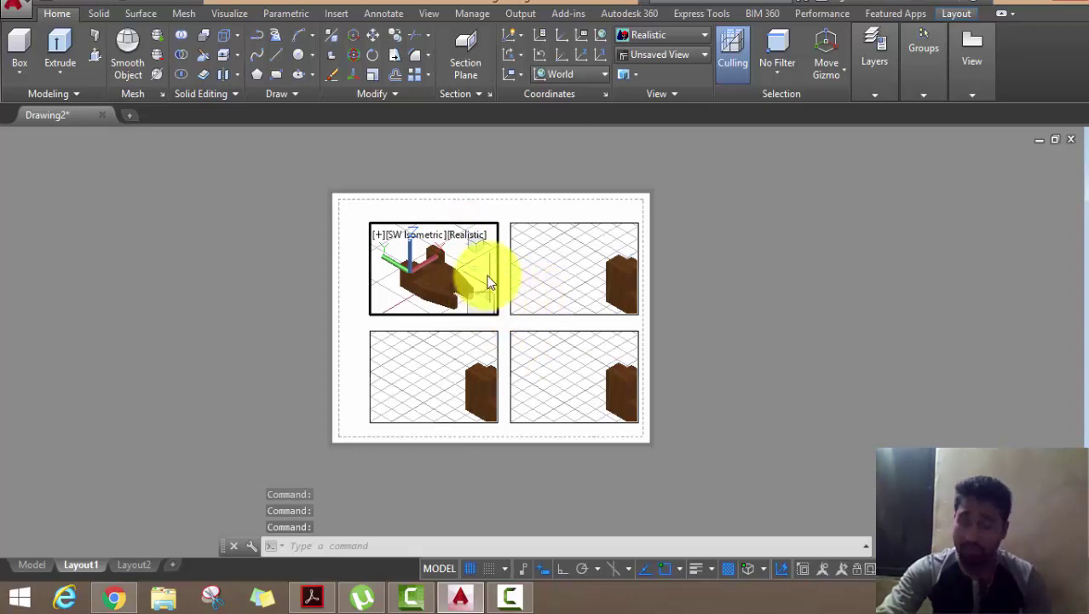
left_click(554, 292)
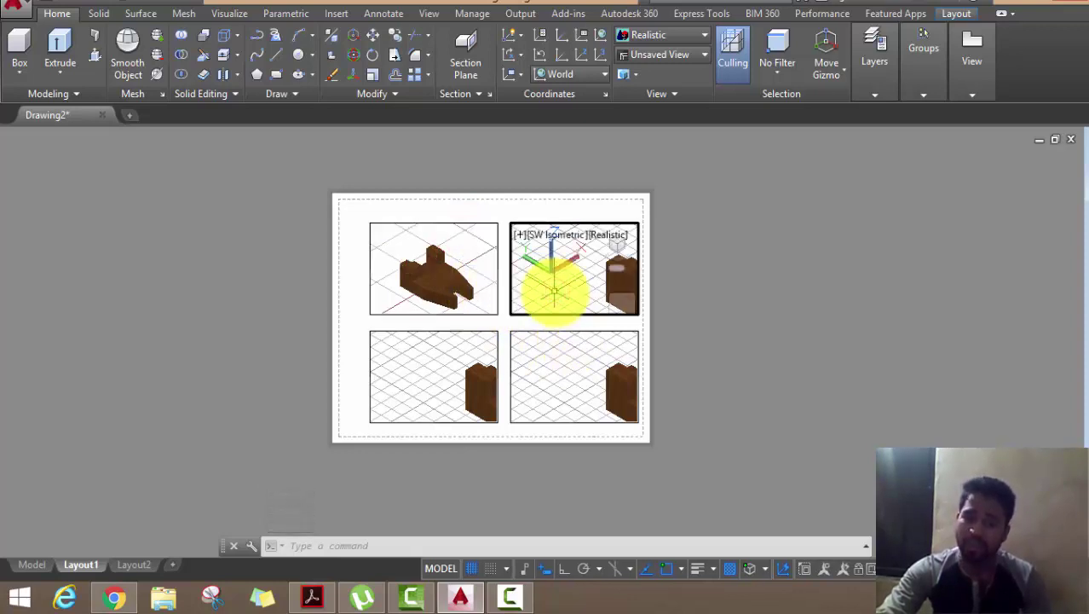
middle_click_drag(554, 292, 543, 303, "shift")
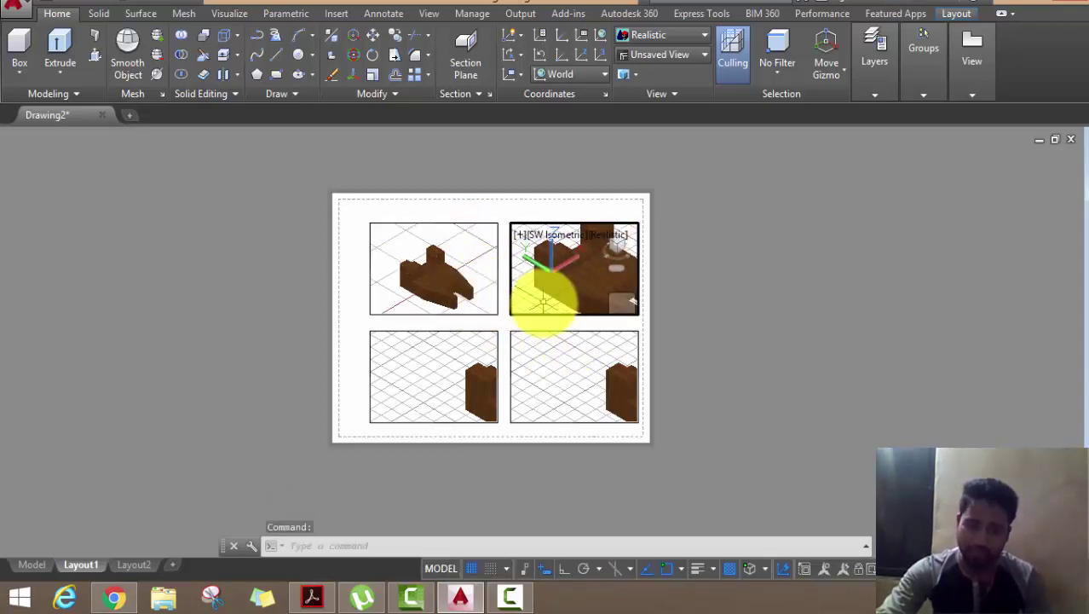
middle_click_drag(543, 303, 447, 316, "shift")
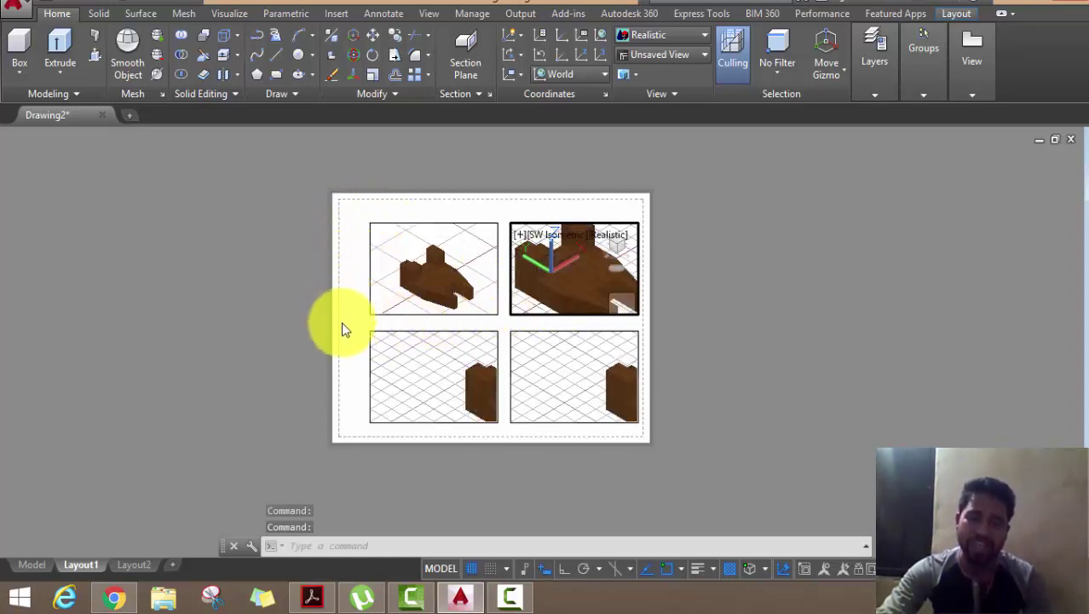
left_click(548, 231)
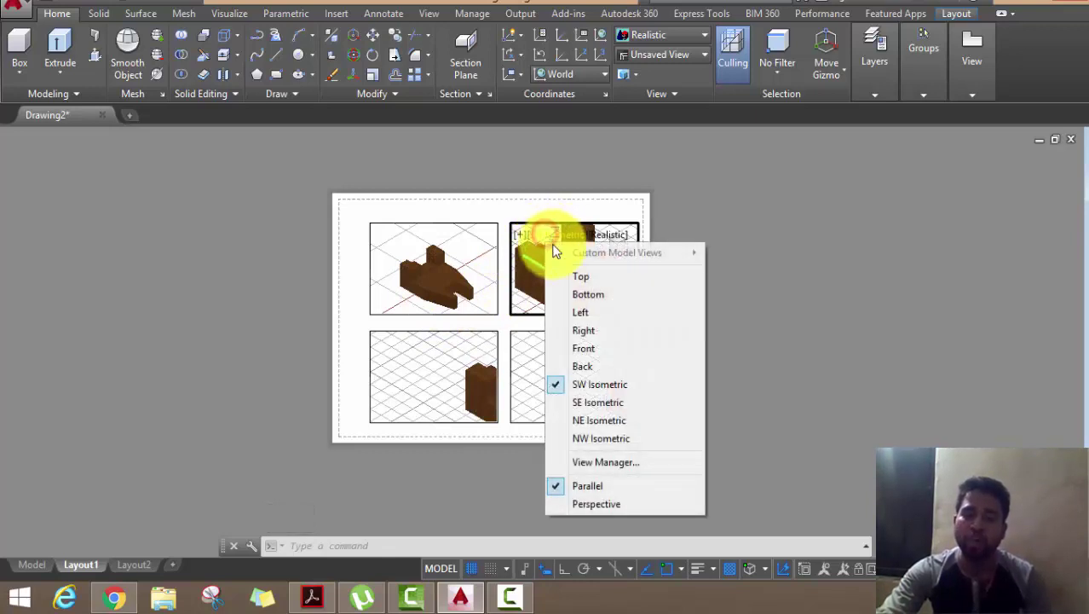
left_click(578, 276)
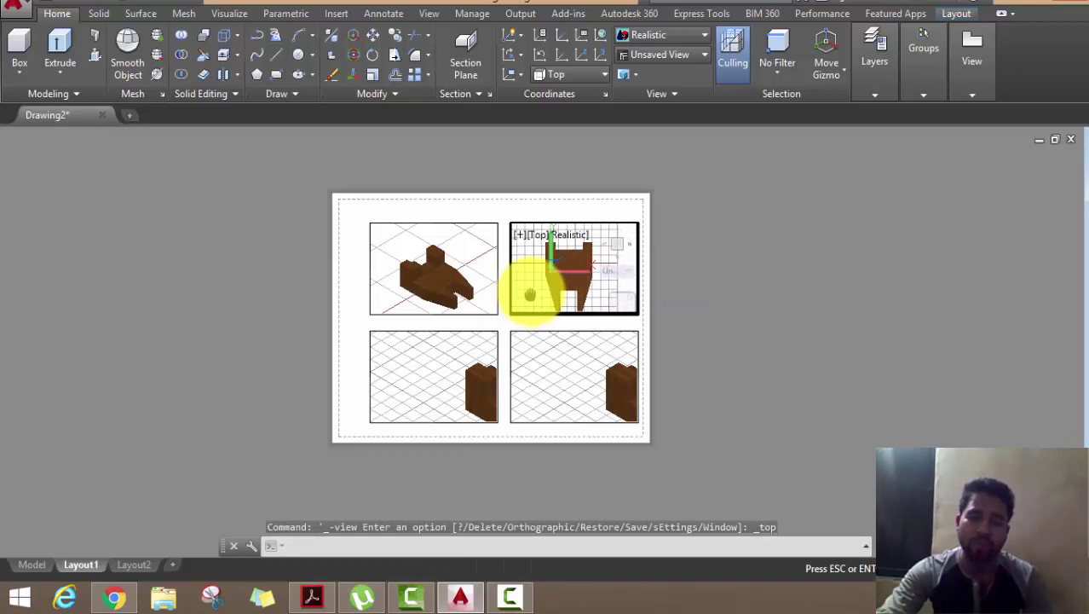
left_click(576, 240)
left_click(610, 274)
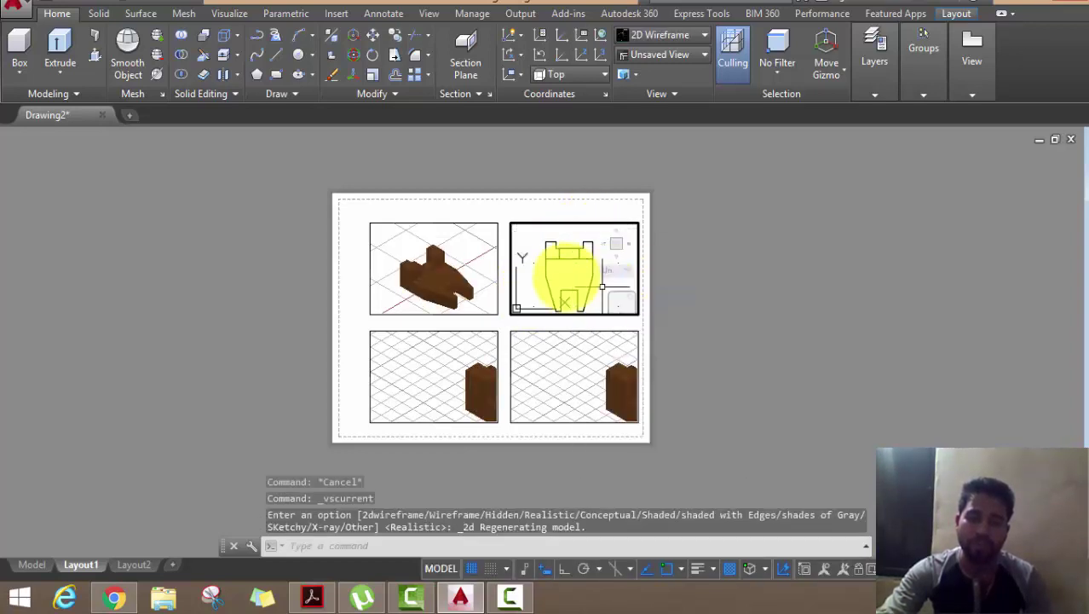
middle_click_drag(568, 274, 560, 261)
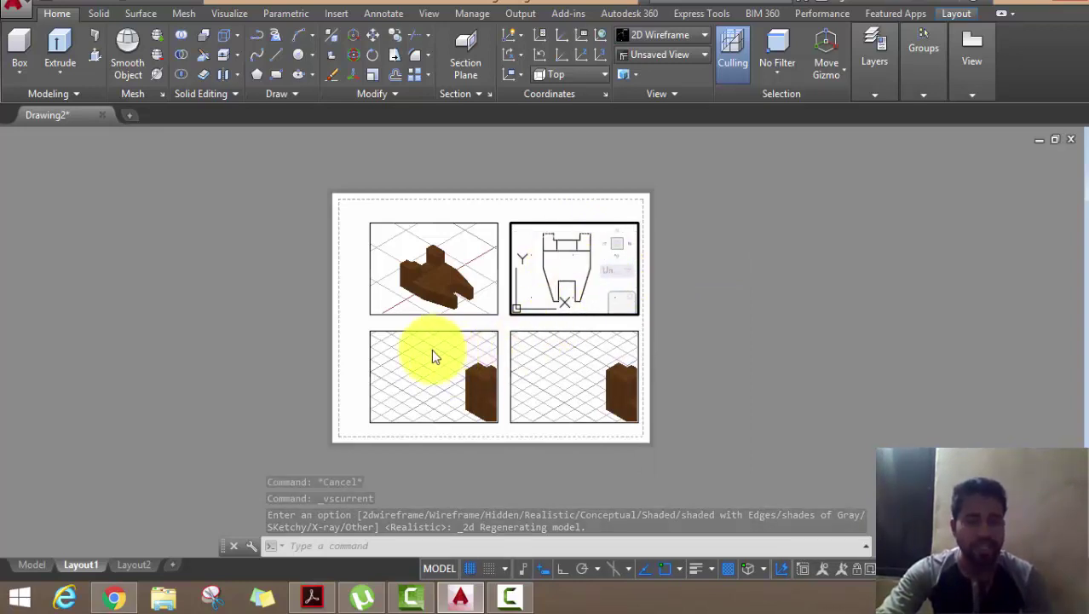
- Set the lower-left viewport to the Left view and the lower-right to Bottom
left_click(432, 350)
left_click(423, 343)
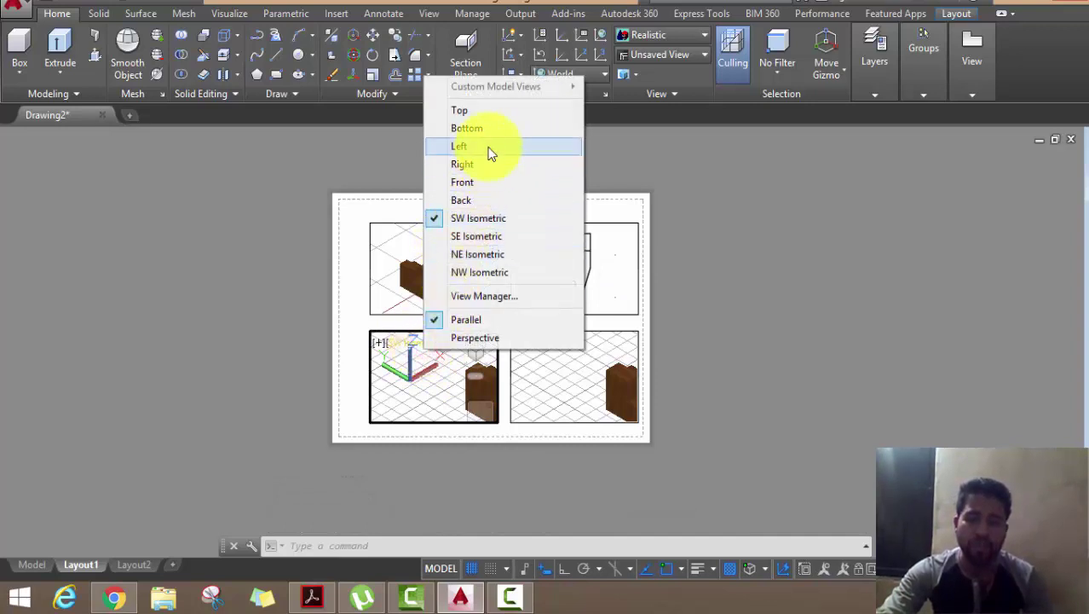
left_click(490, 147)
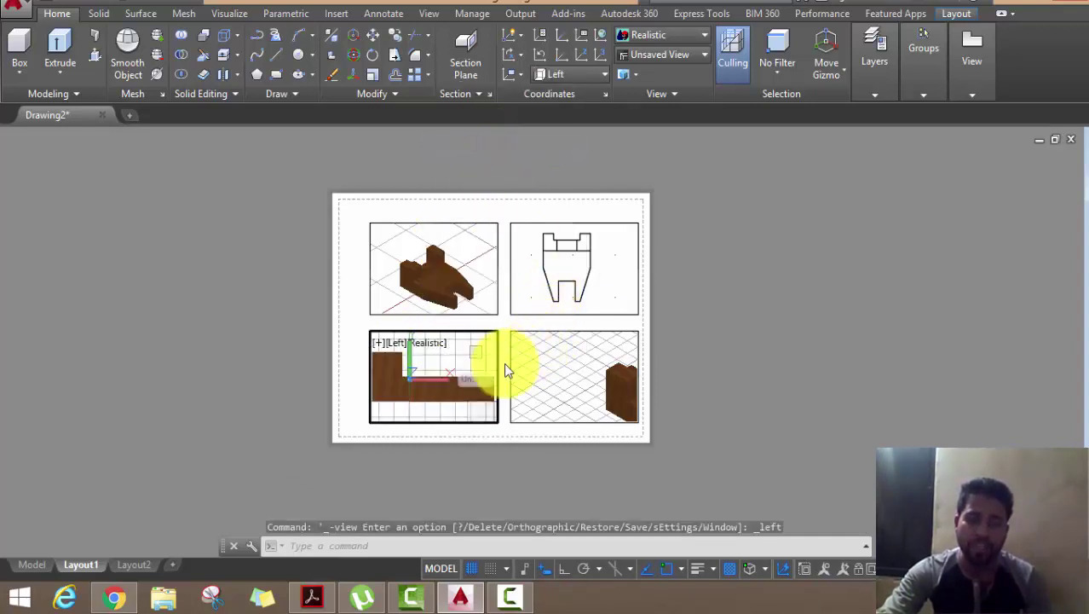
left_click(550, 356)
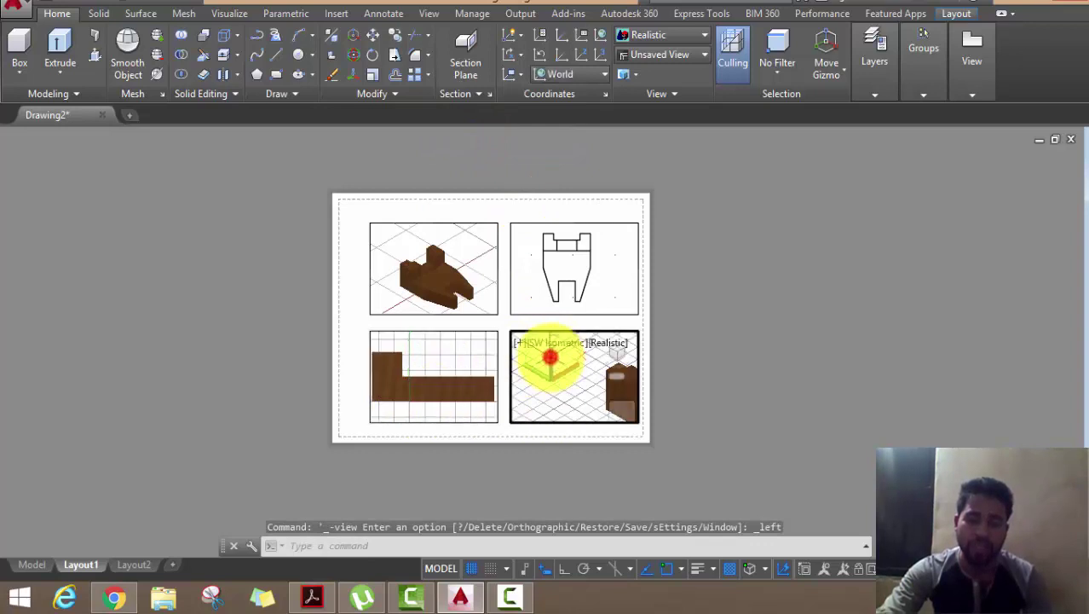
left_click(546, 344)
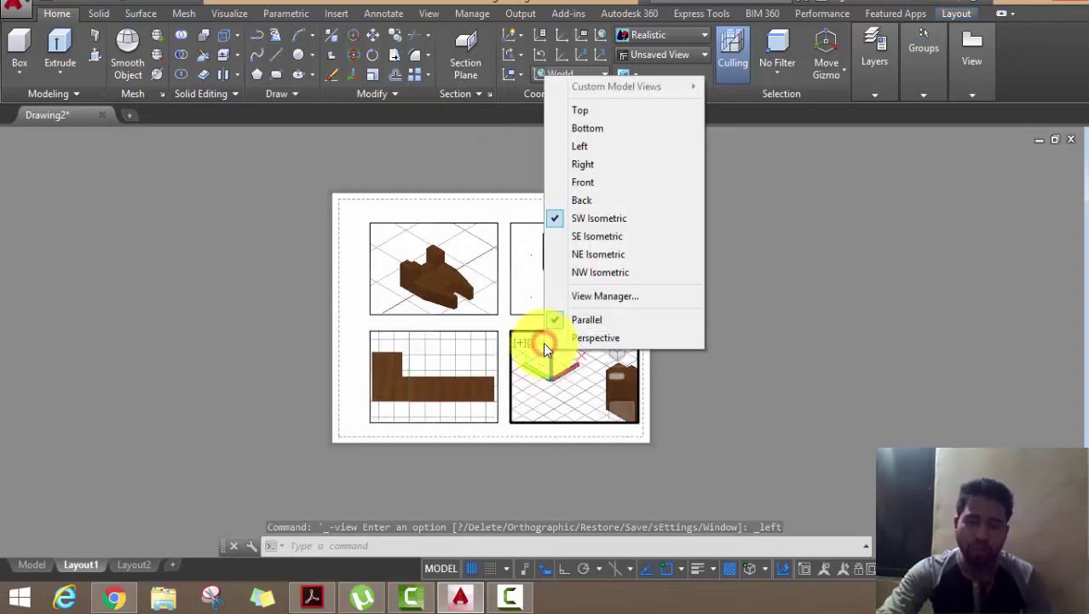
left_click(610, 138)
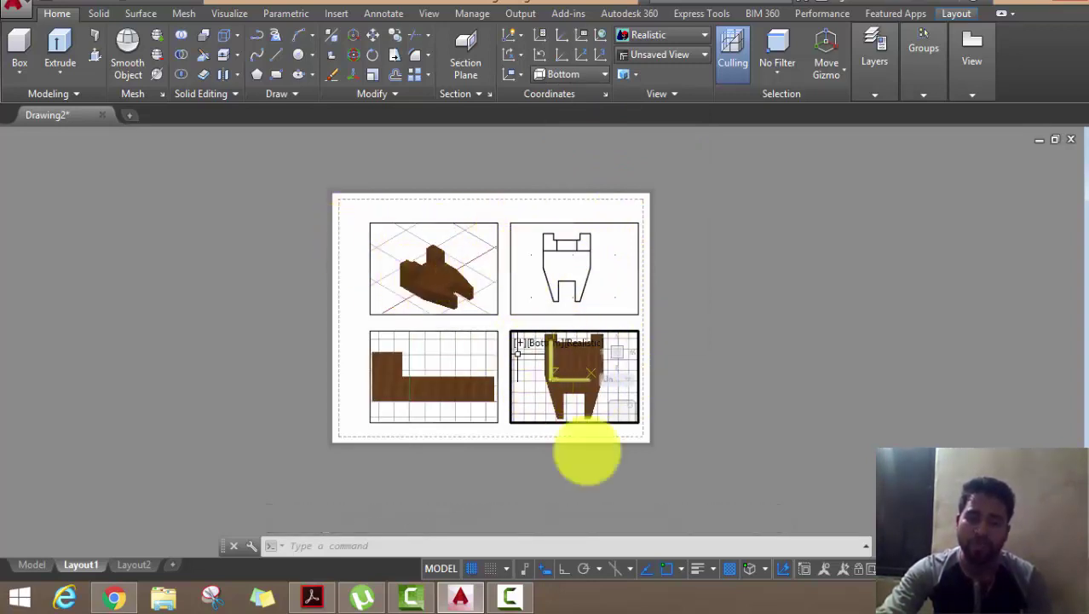
- Zoom and pan the Bottom viewport to fit the whole model
scroll(529, 390, "up", 3)
scroll(528, 396, "up", 1)
scroll(528, 396, "up", 1)
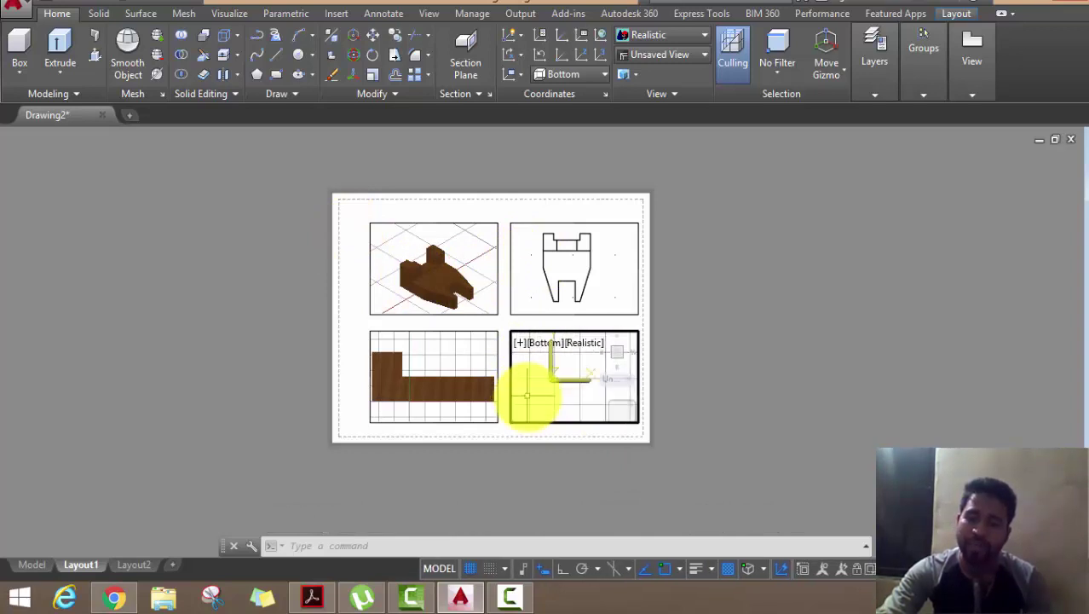
scroll(530, 390, "down", 1)
scroll(531, 397, "down", 1)
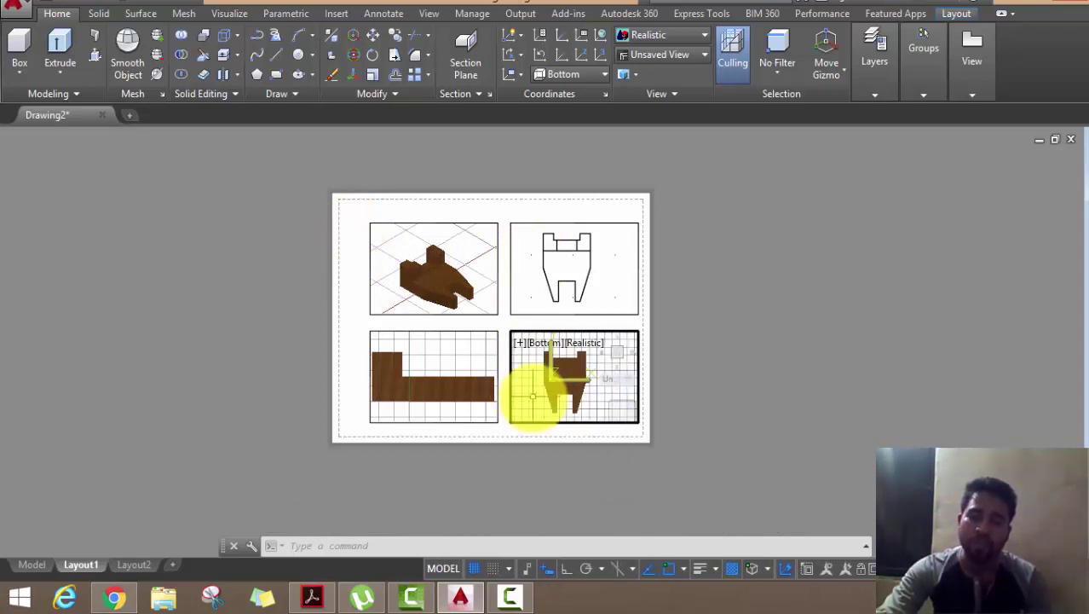
middle_click_drag(521, 384, 559, 407)
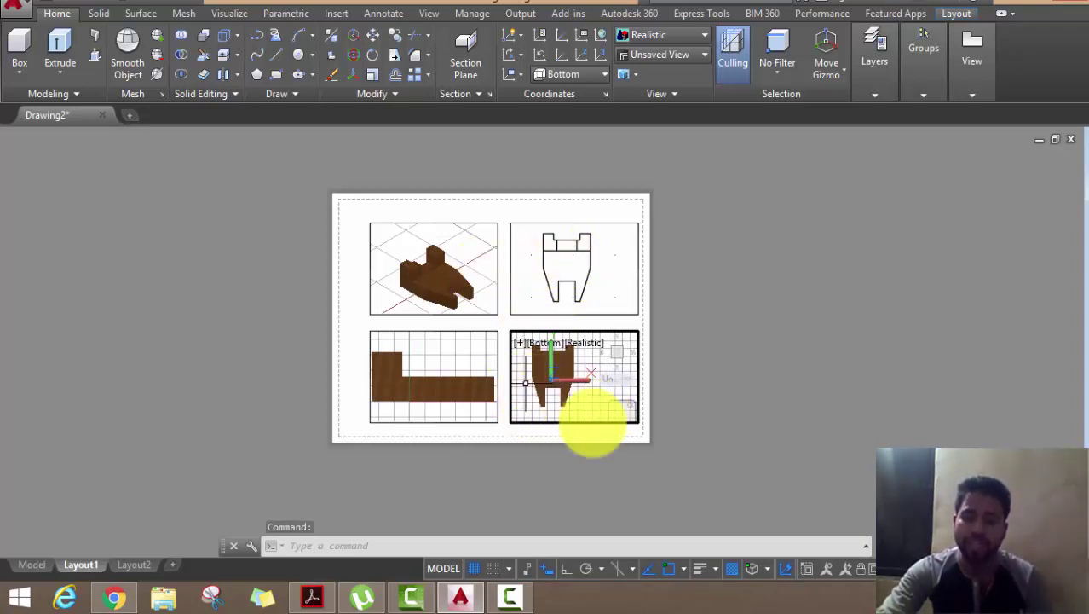
scroll(566, 401, "up", 2)
middle_click_drag(569, 420, 559, 385)
scroll(555, 390, "down", 2)
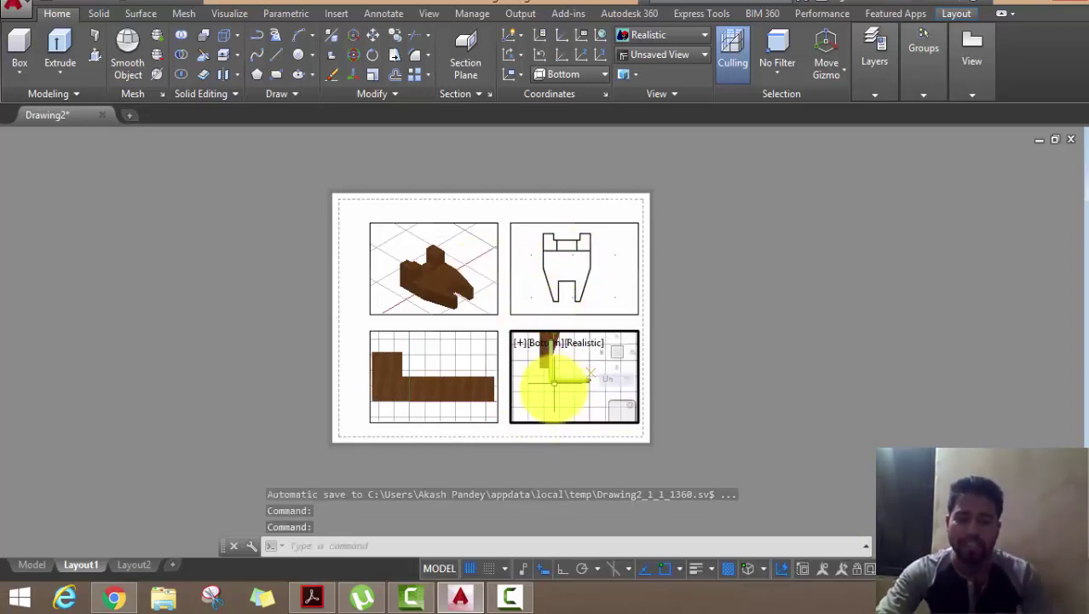
- Delete a stray line in the bottom viewport and recentre the object there
type("l")
key("Return")
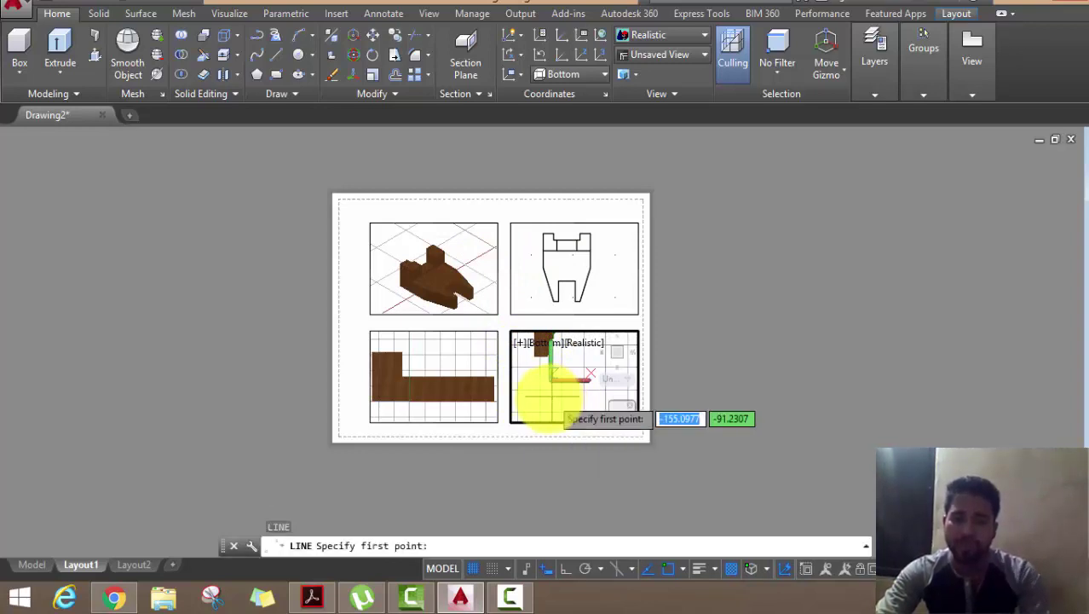
left_click(532, 399)
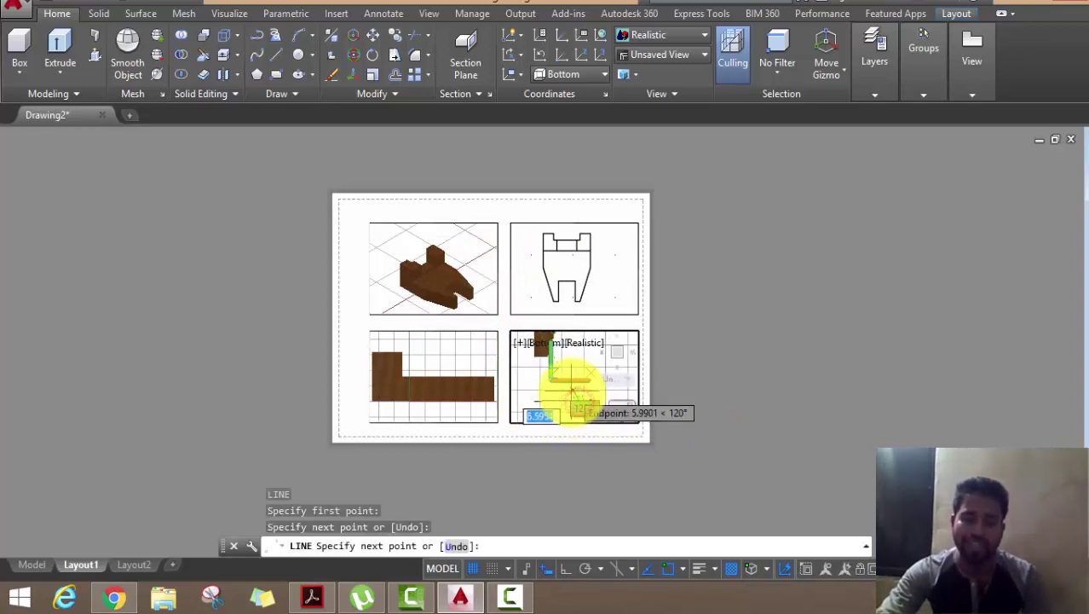
right_click(576, 401)
left_click(613, 231)
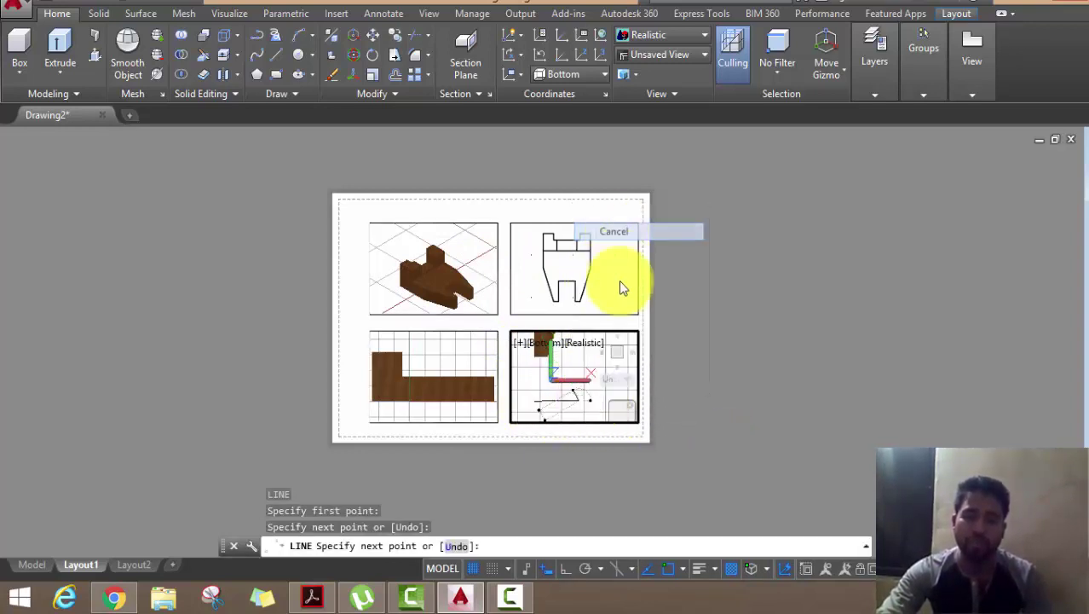
left_click(564, 399)
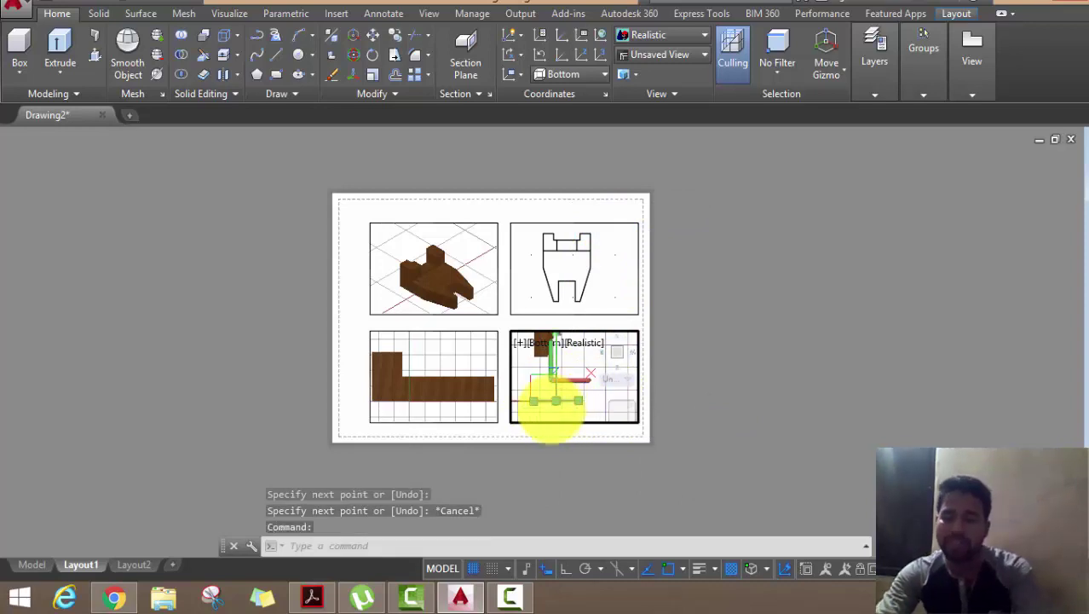
key("Delete")
middle_click_drag(550, 400, 596, 496)
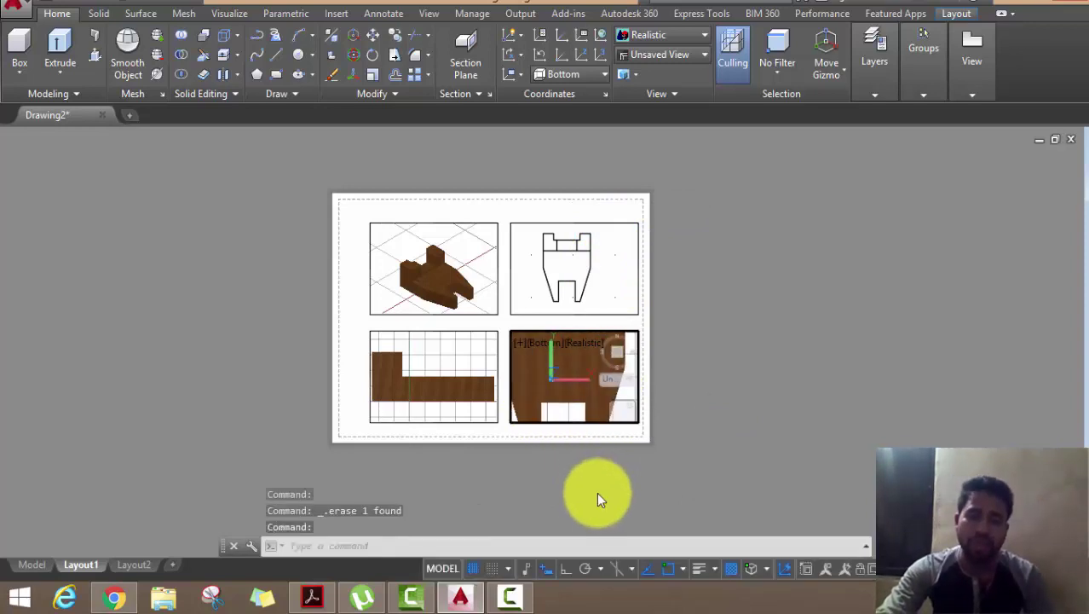
middle_click_drag(567, 396, 559, 371)
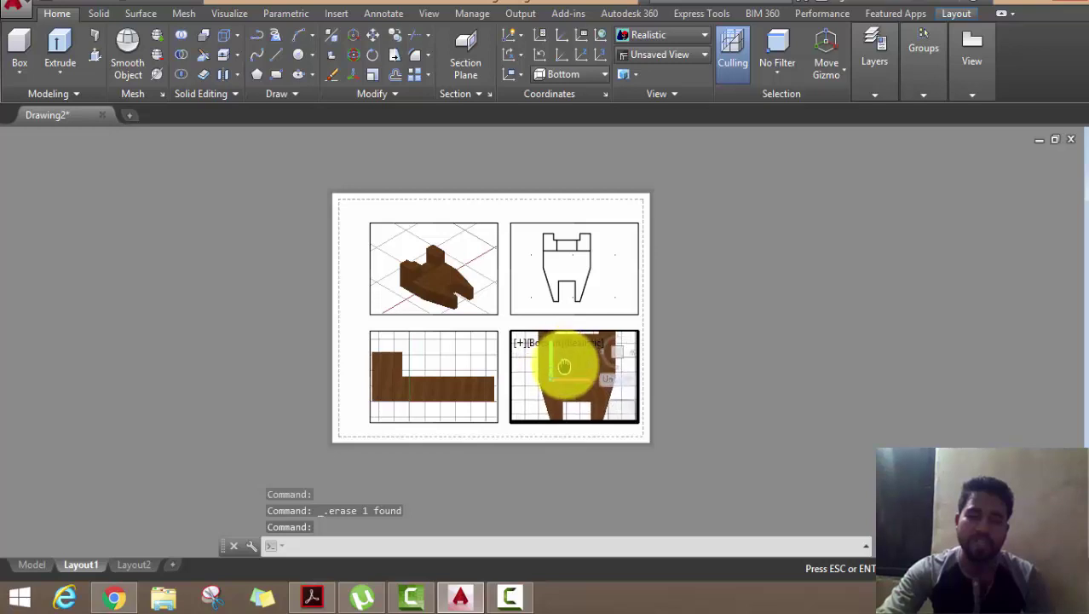
scroll(559, 370, "down", 2)
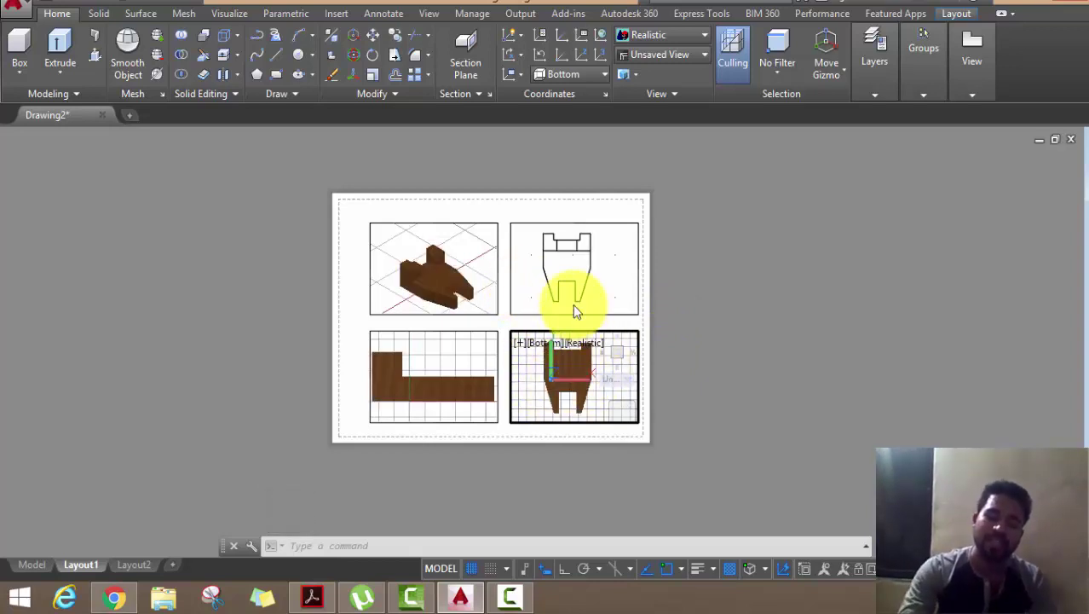
- Return to paper space with PS and plot Layout1 using DWG To PDF.pc3
type("PS")
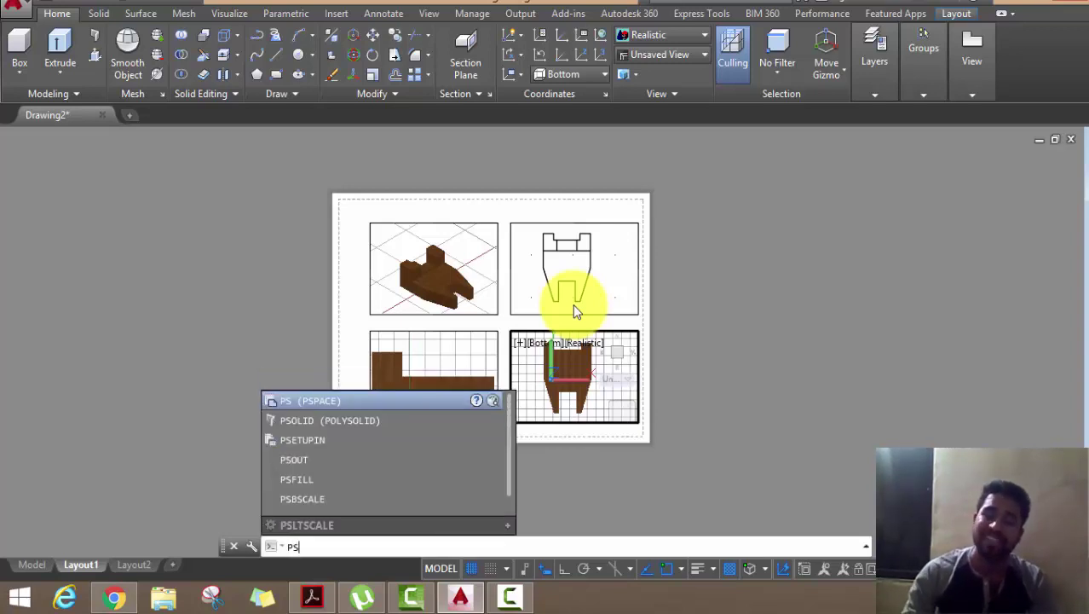
key("Return")
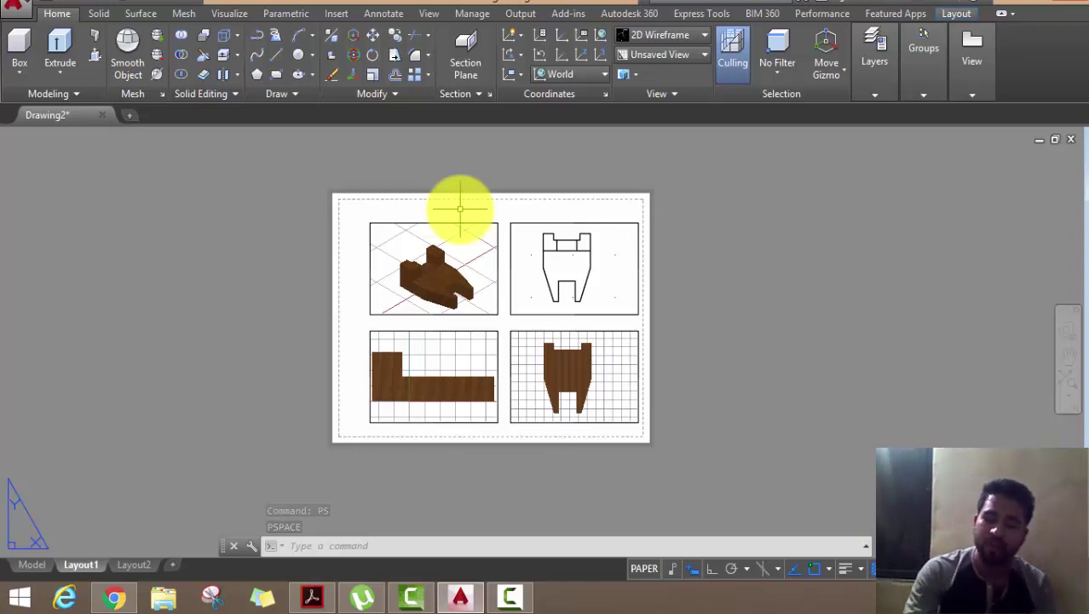
key("ctrl+p")
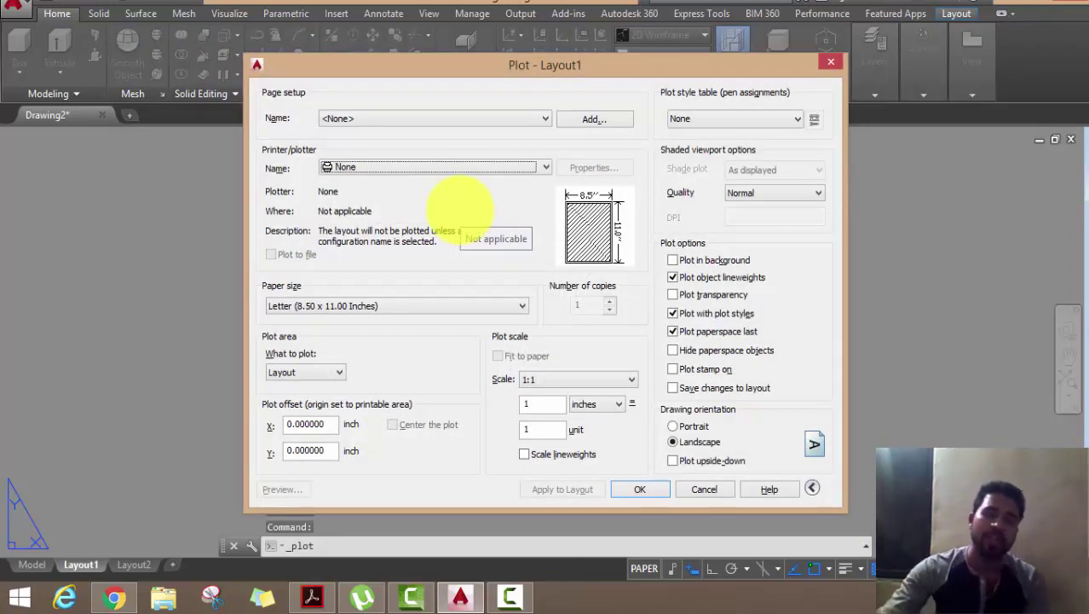
left_click(416, 169)
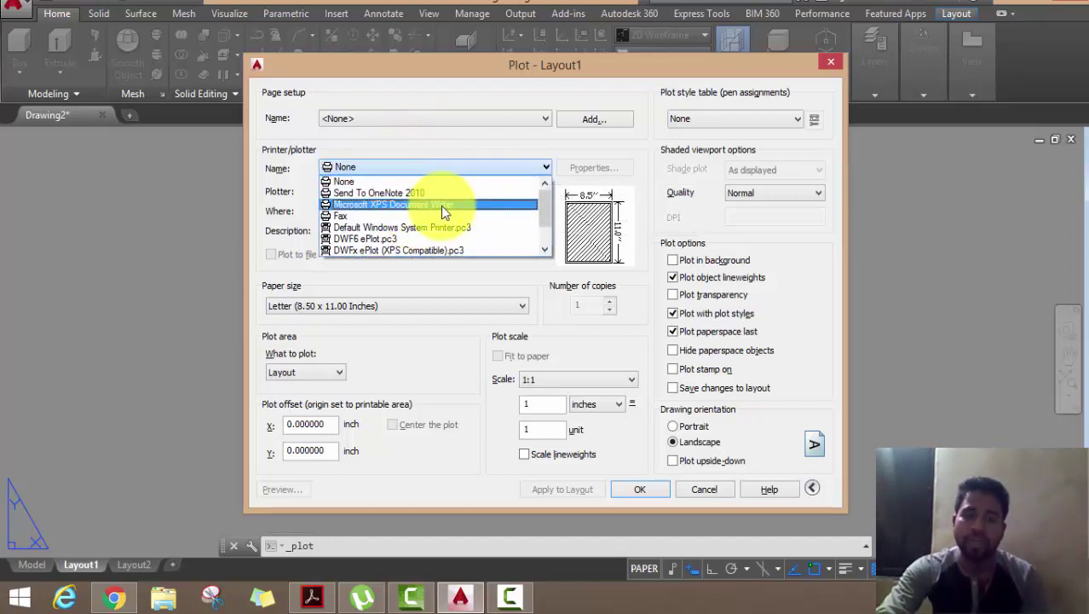
left_click(456, 154)
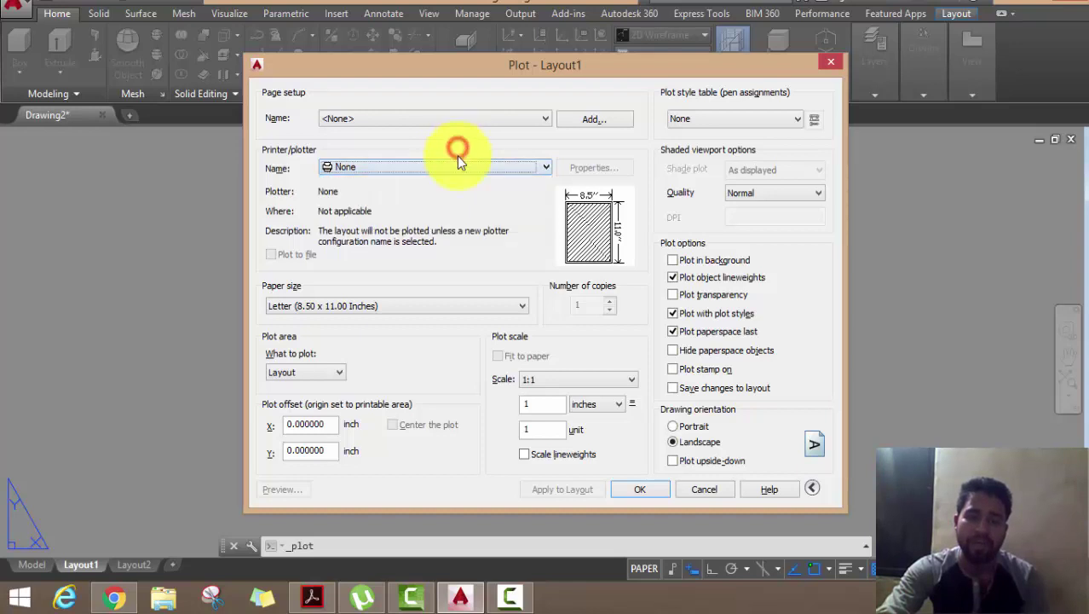
left_click(456, 167)
scroll(448, 229, "down", 1)
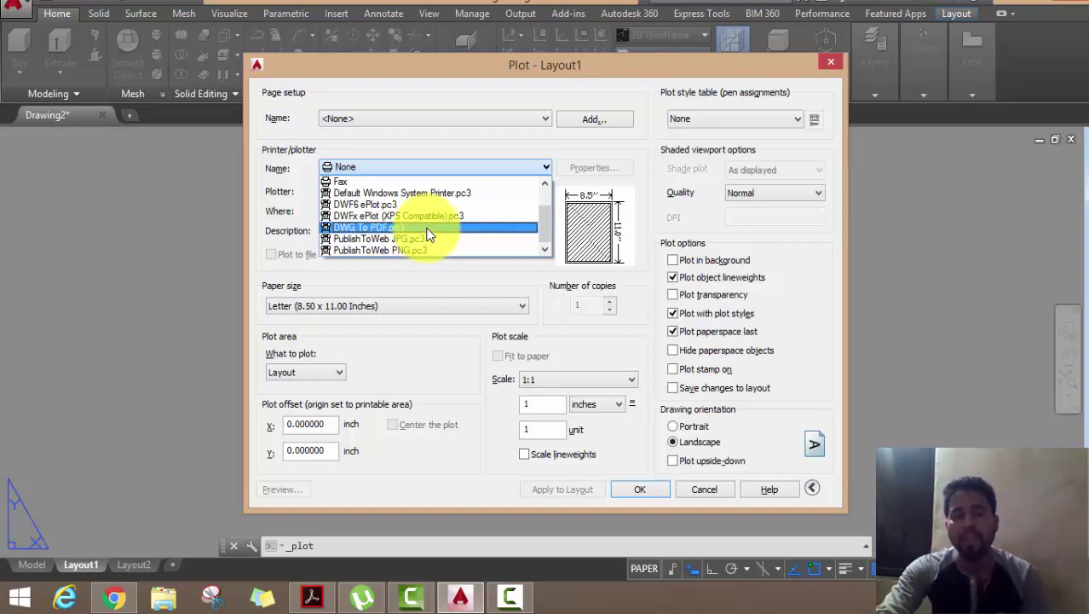
left_click(430, 228)
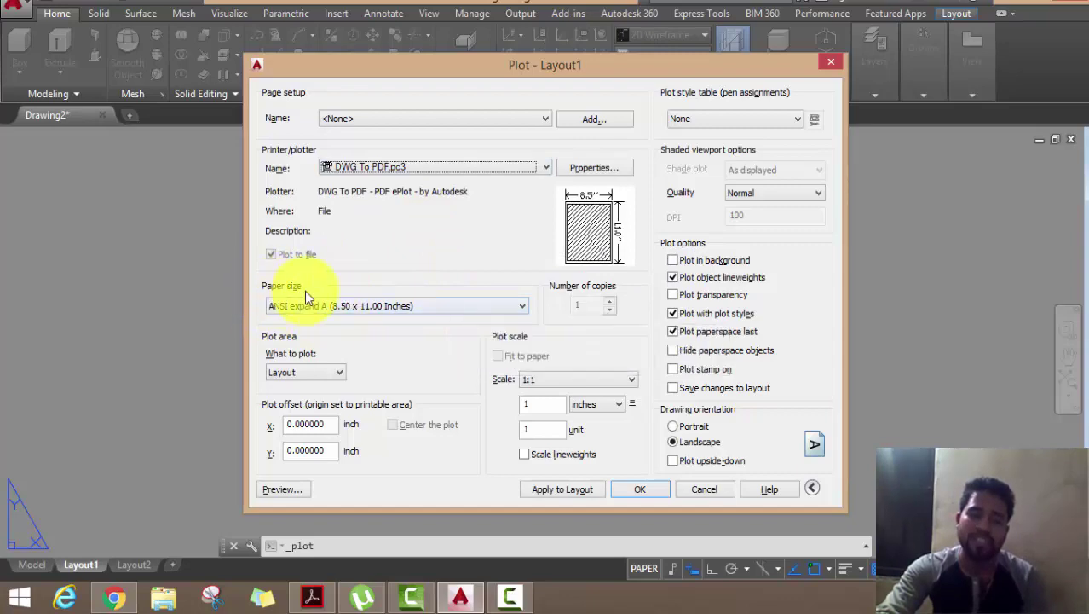
- Set ISO A4 (210 x 297 mm) paper and choose Window as the plot area
left_click(343, 306)
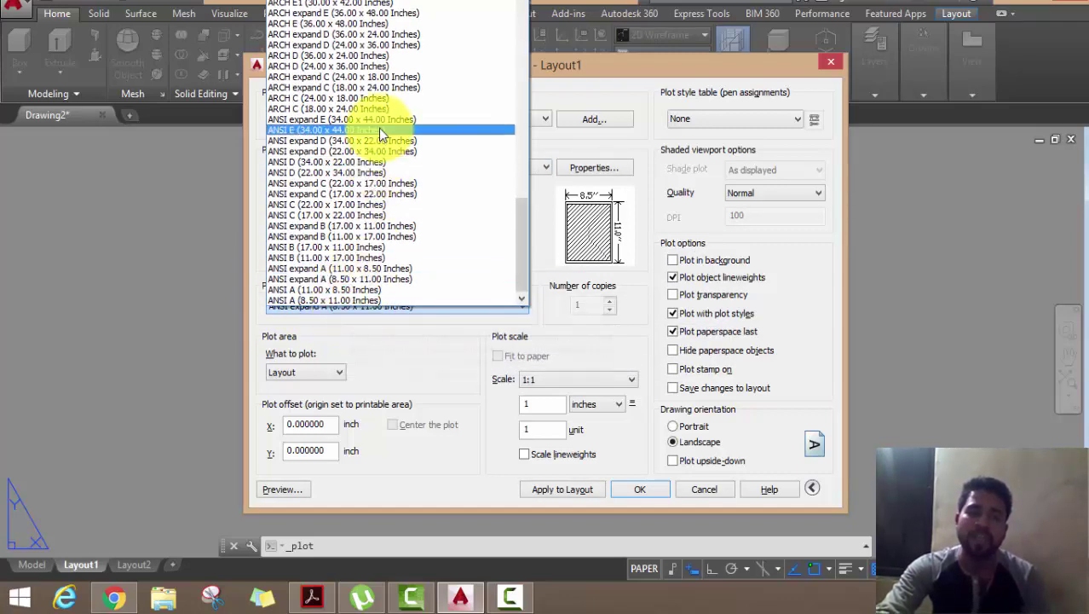
scroll(349, 86, "up", 2)
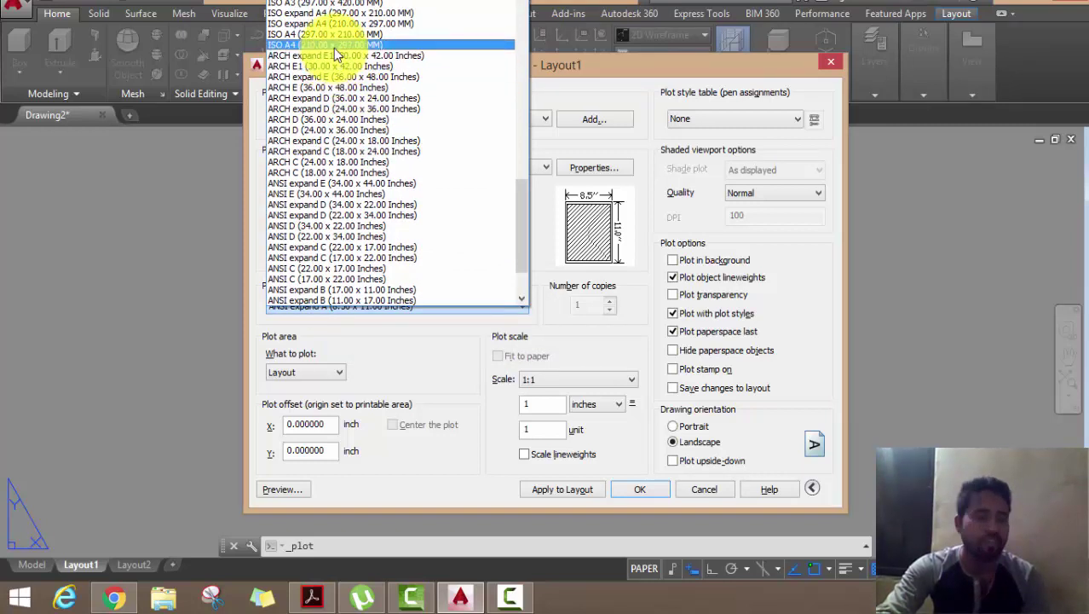
left_click(333, 46)
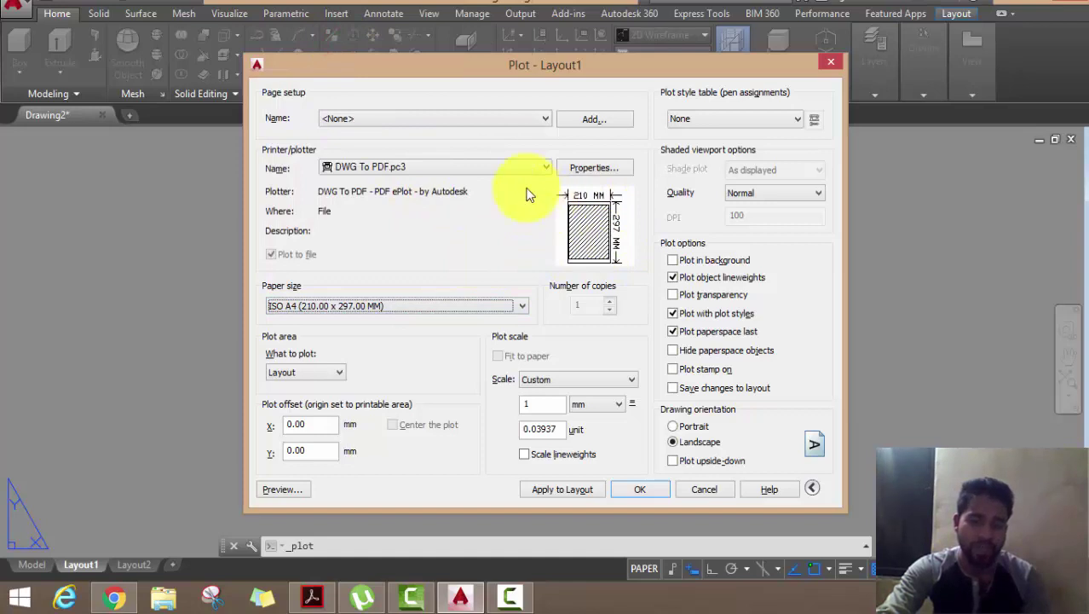
left_click_drag(466, 76, 465, 38)
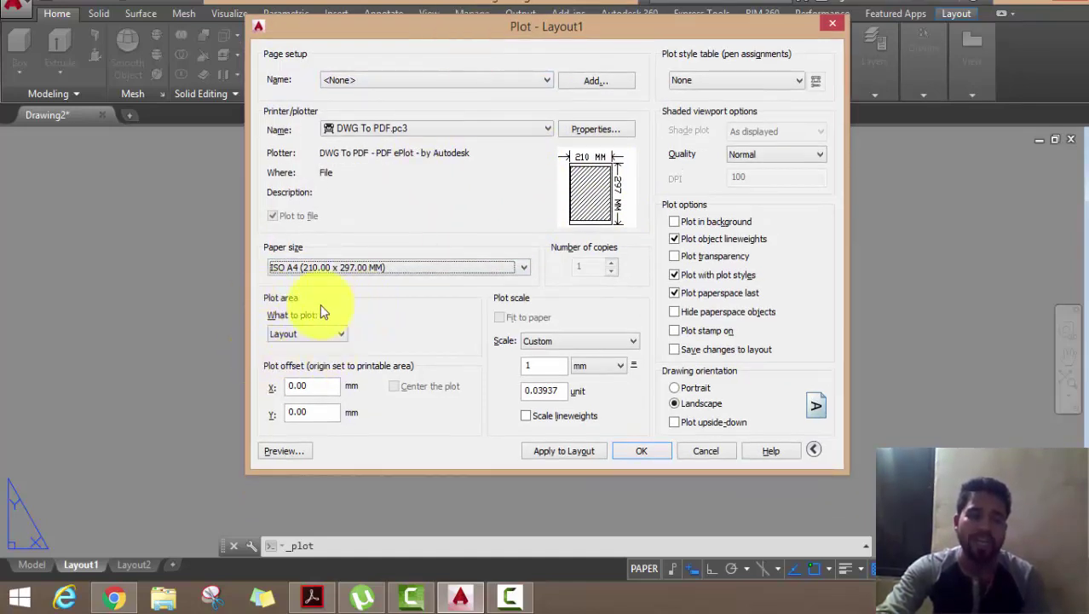
left_click(306, 334)
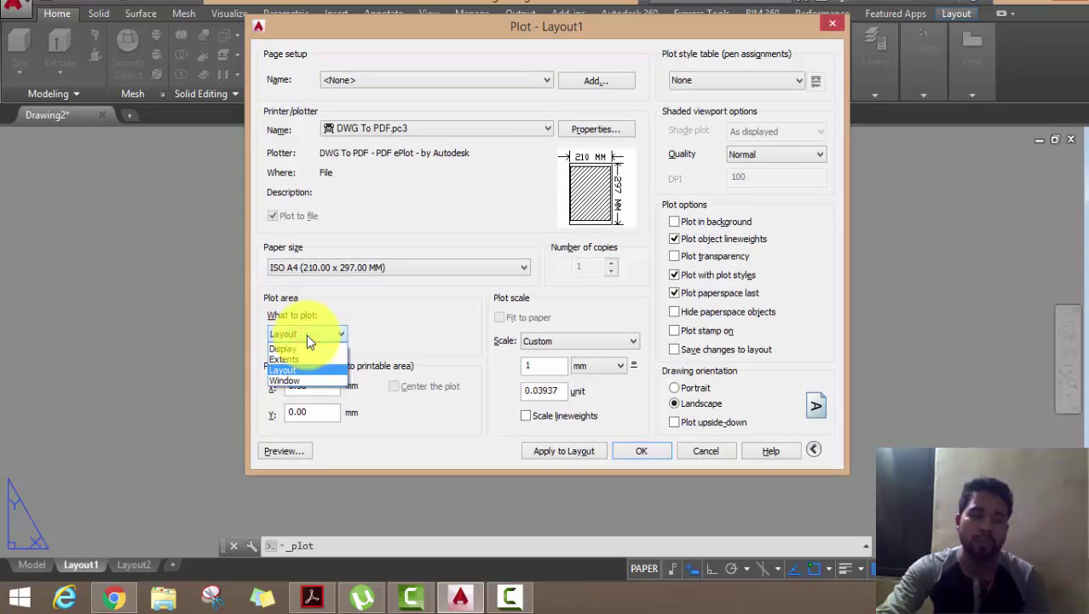
left_click(294, 380)
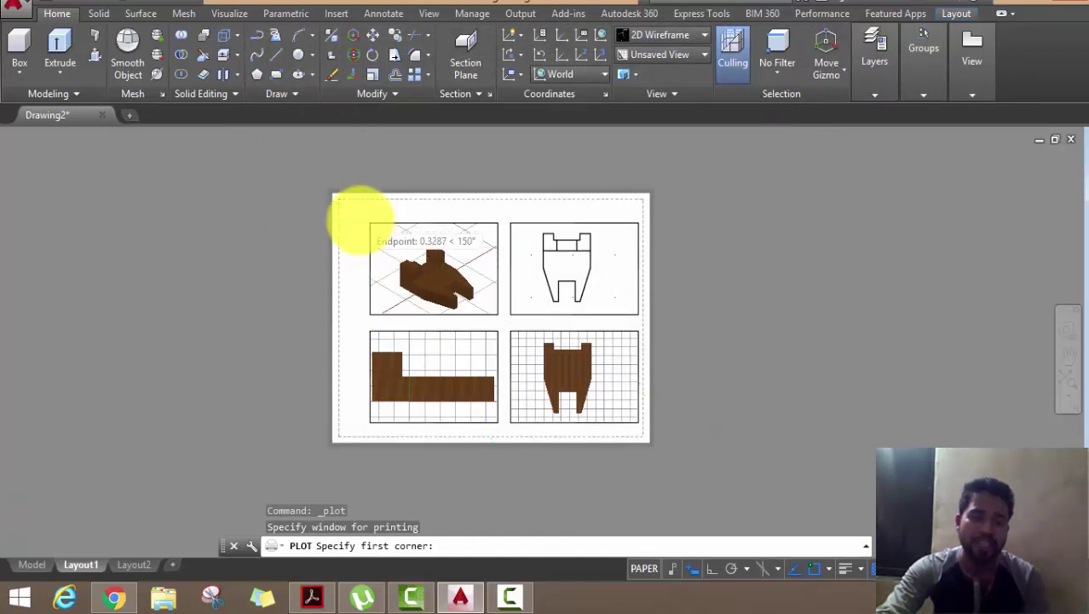
- Pick a plot window from the sheet's top-left to bottom-right corner, enclosing all four viewports
scroll(367, 215, "up", 3)
left_click(378, 219)
scroll(460, 298, "down", 2)
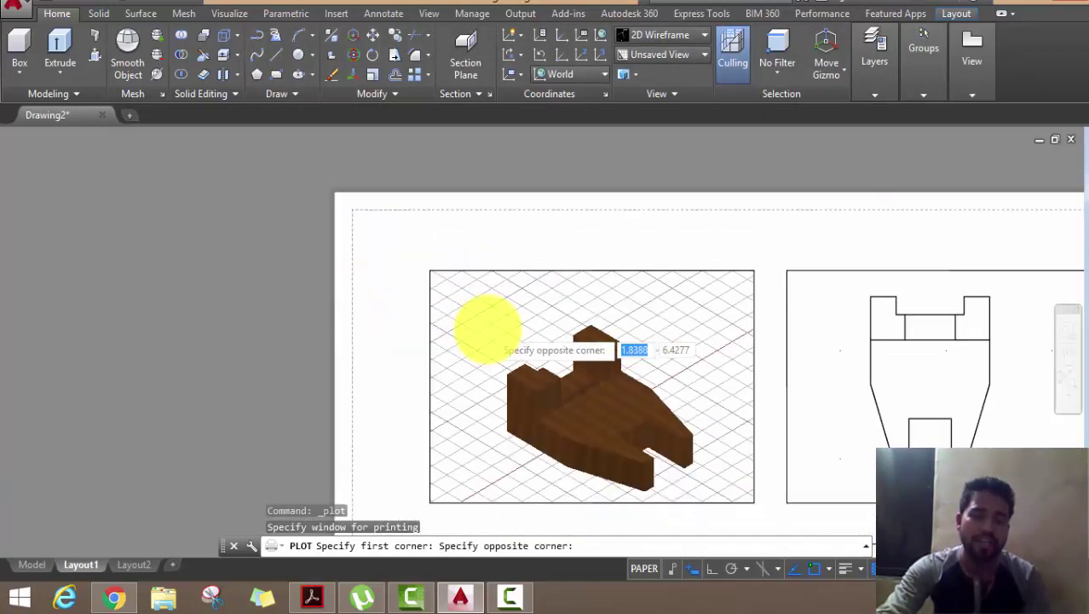
scroll(486, 316, "down", 3)
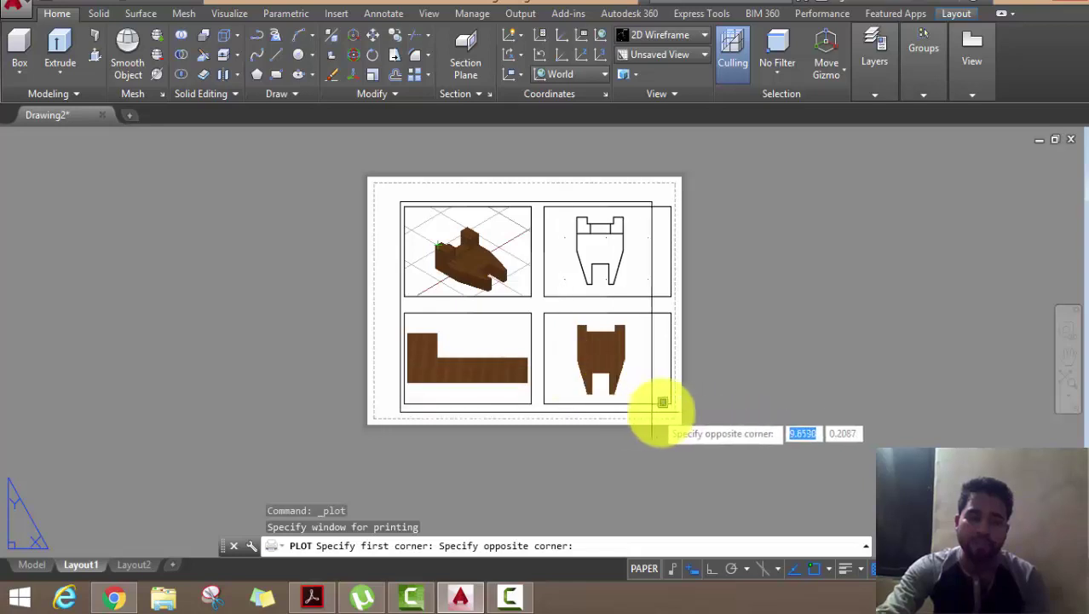
scroll(677, 413, "up", 1)
scroll(661, 401, "up", 3)
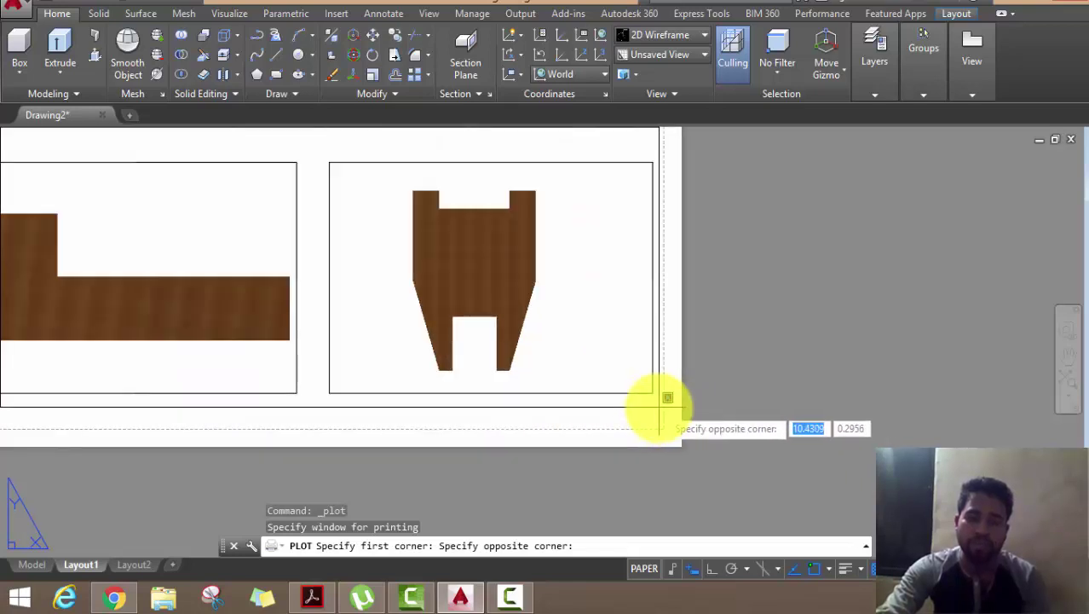
left_click(660, 408)
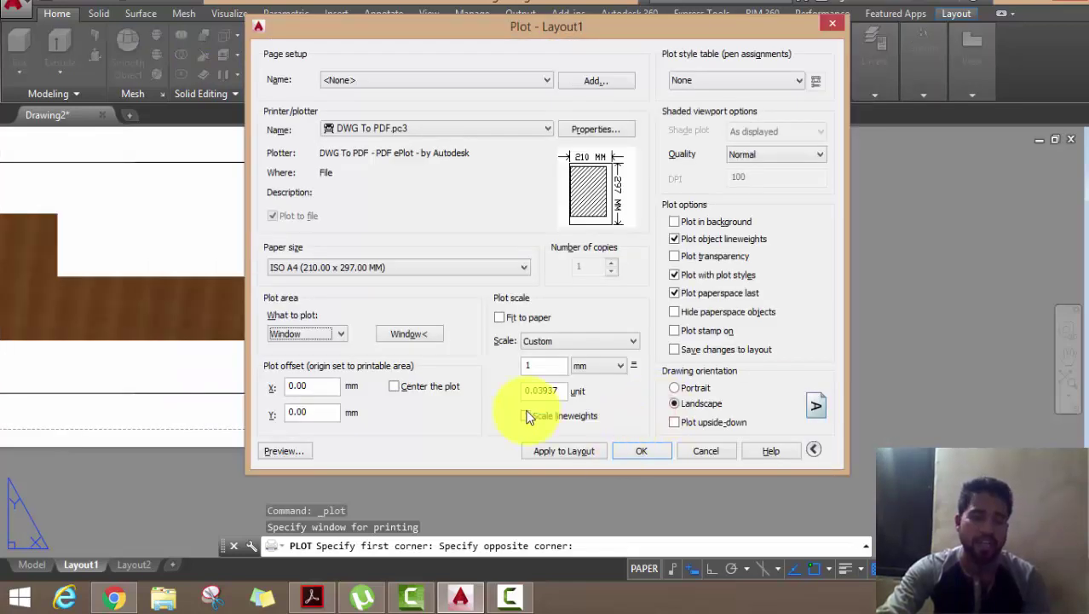
- Centre the plot, fit it to the A4 paper, and keep landscape orientation
left_click(395, 386)
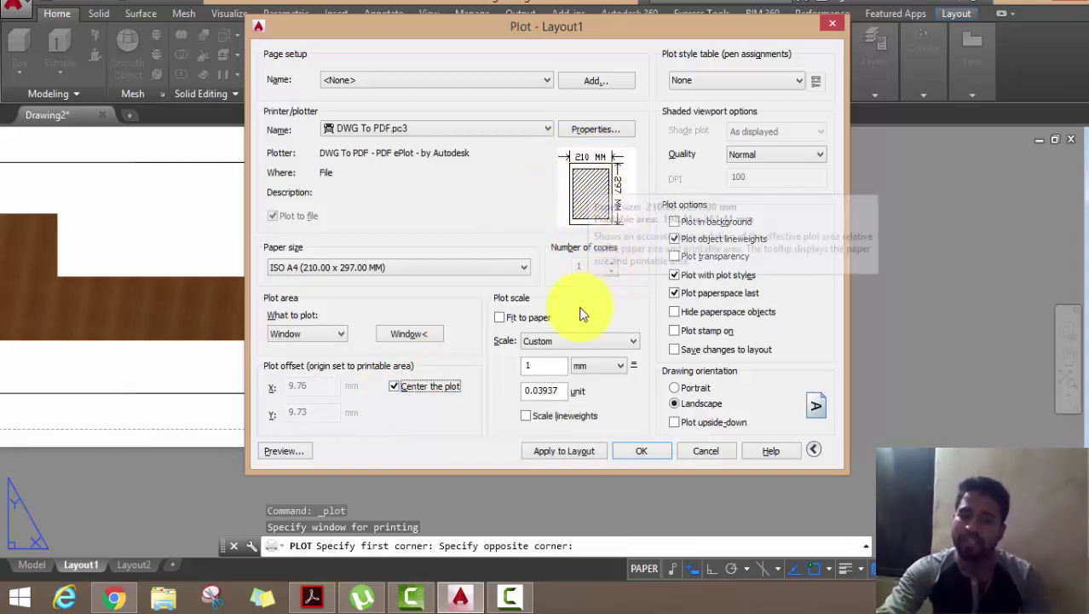
left_click(499, 318)
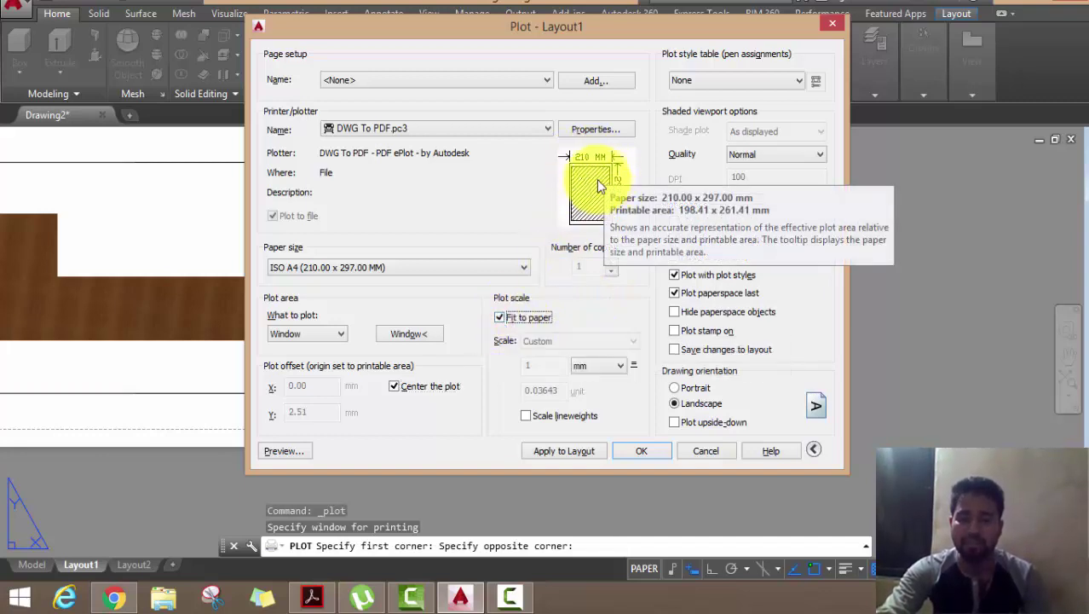
left_click(674, 404)
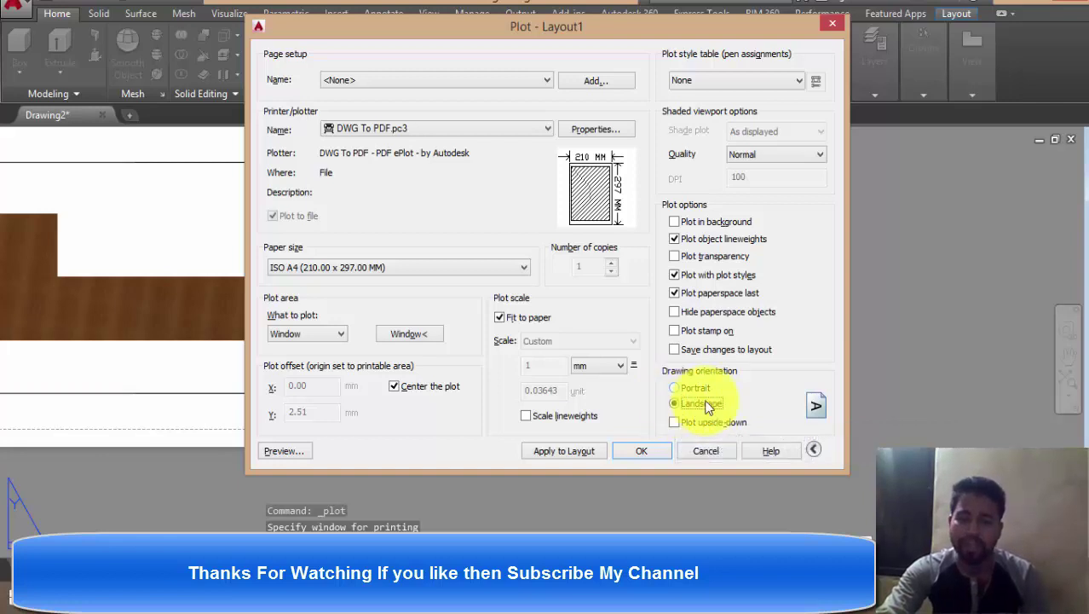
- Preview the four-view sheet, then plot it to a PDF file named Uniquecivil
left_click(302, 446)
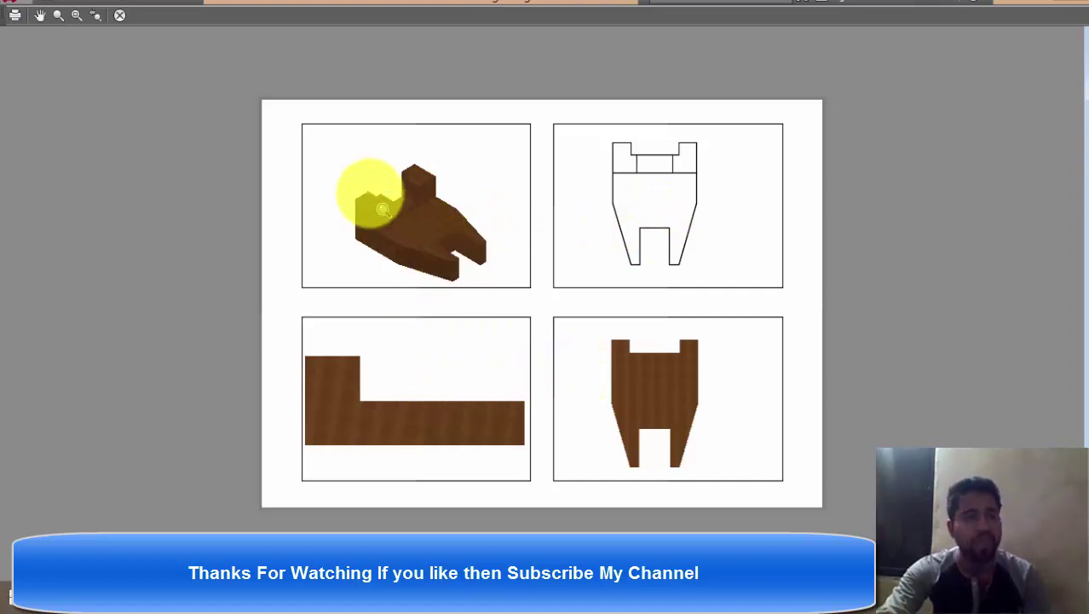
left_click(16, 21)
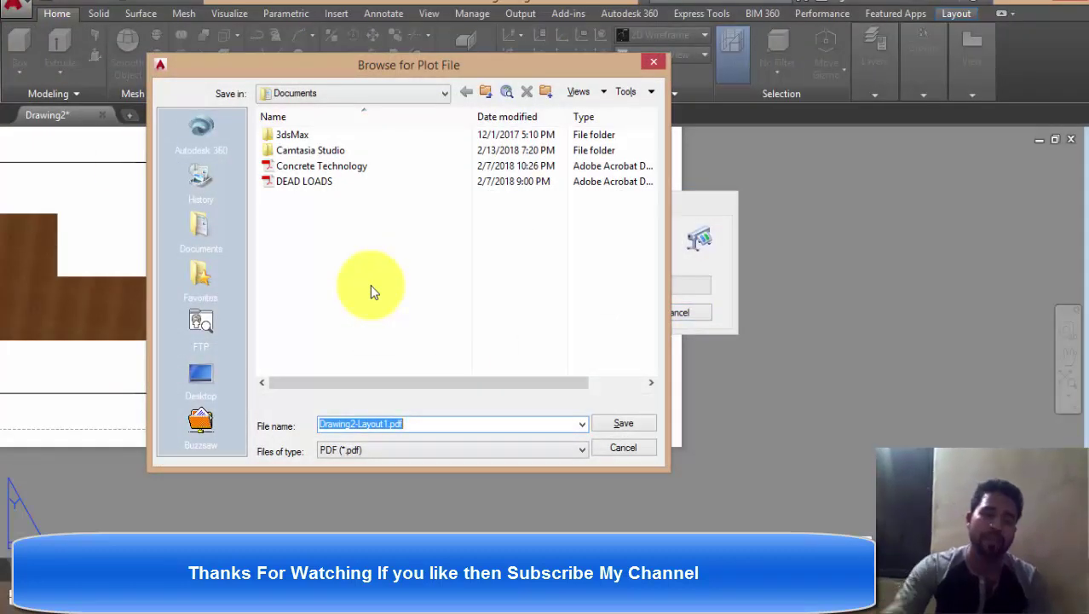
type("knlkn")
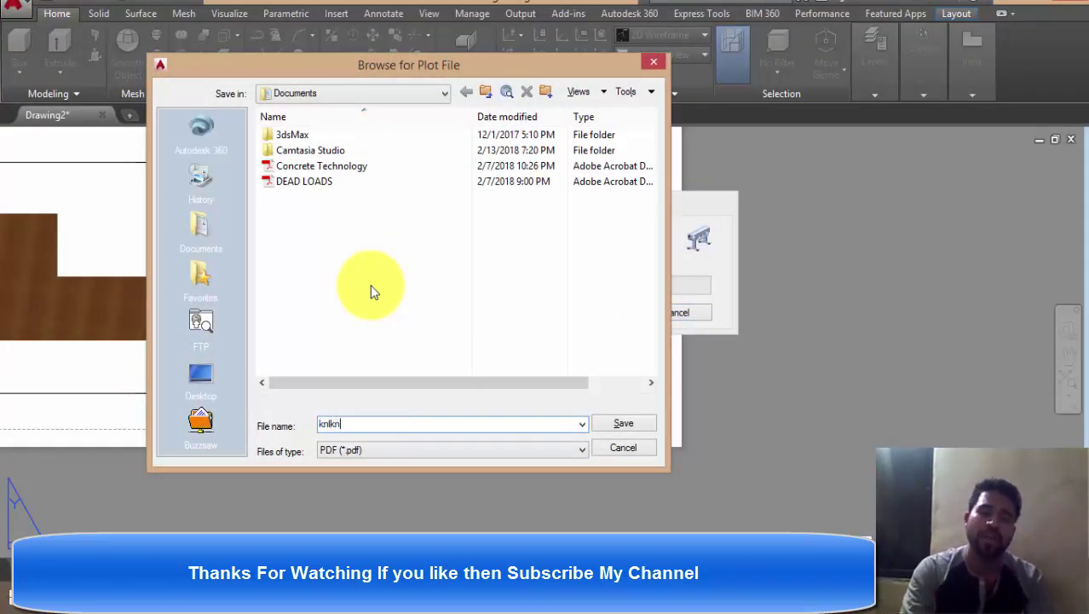
key("BackSpace")
key("BackSpace")
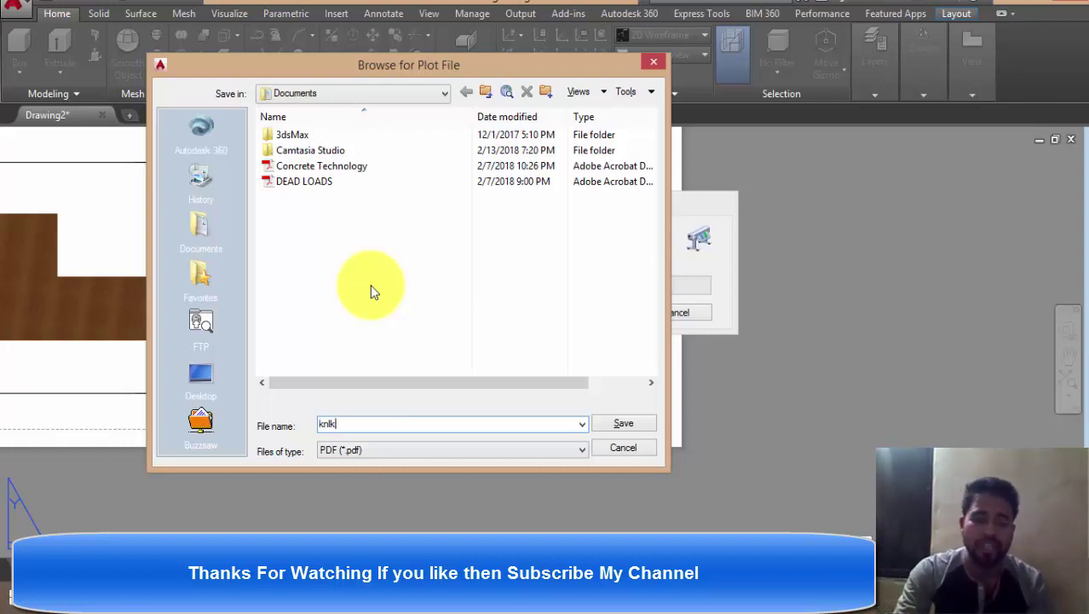
key("BackSpace")
key("BackSpace")
key("BackSpace")
type("U")
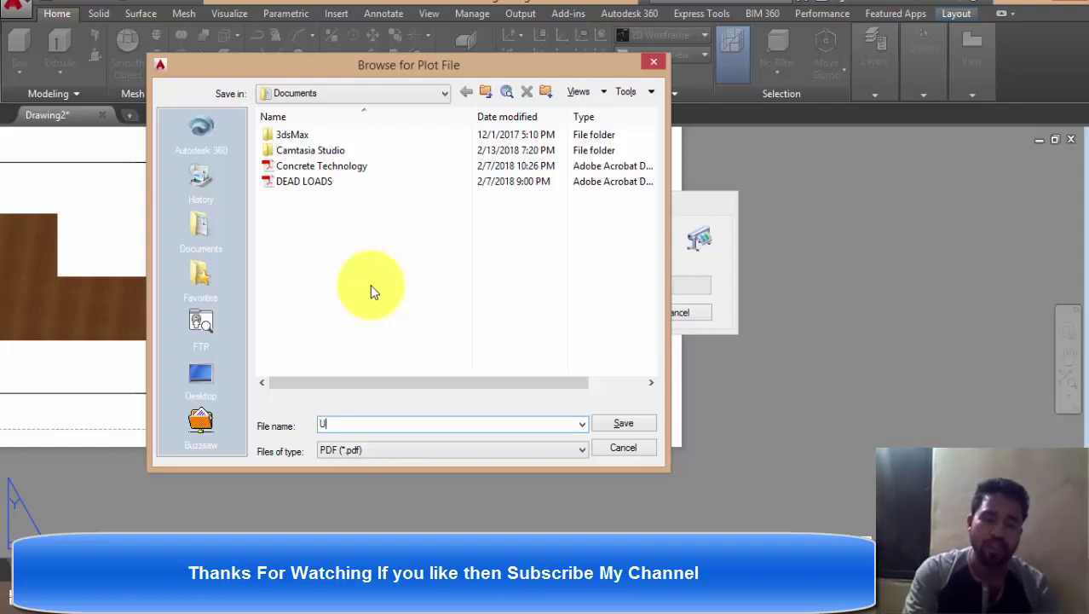
type("niqu")
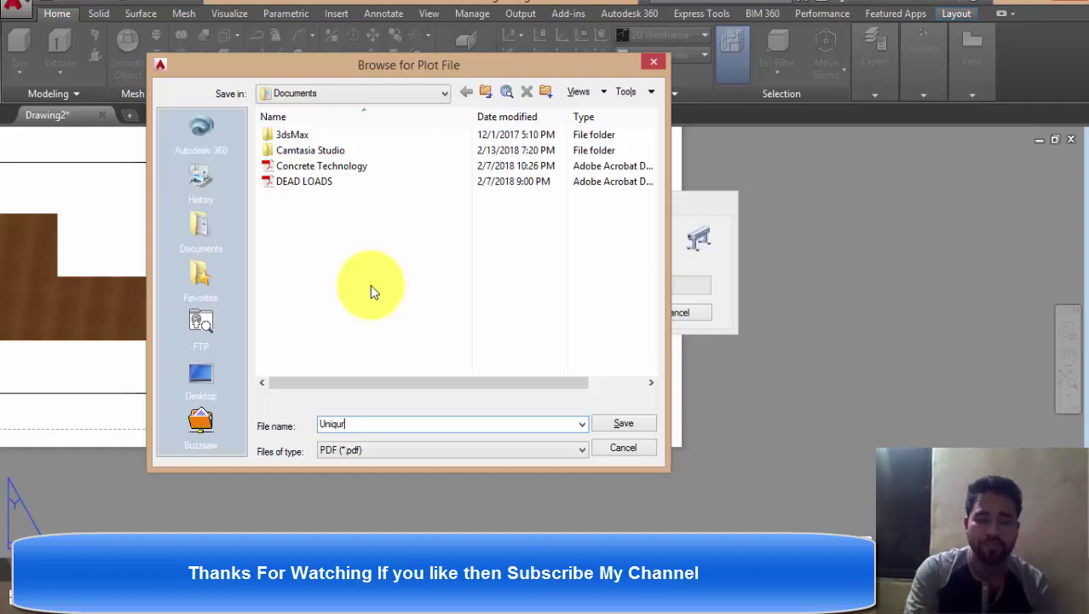
type("ecivil")
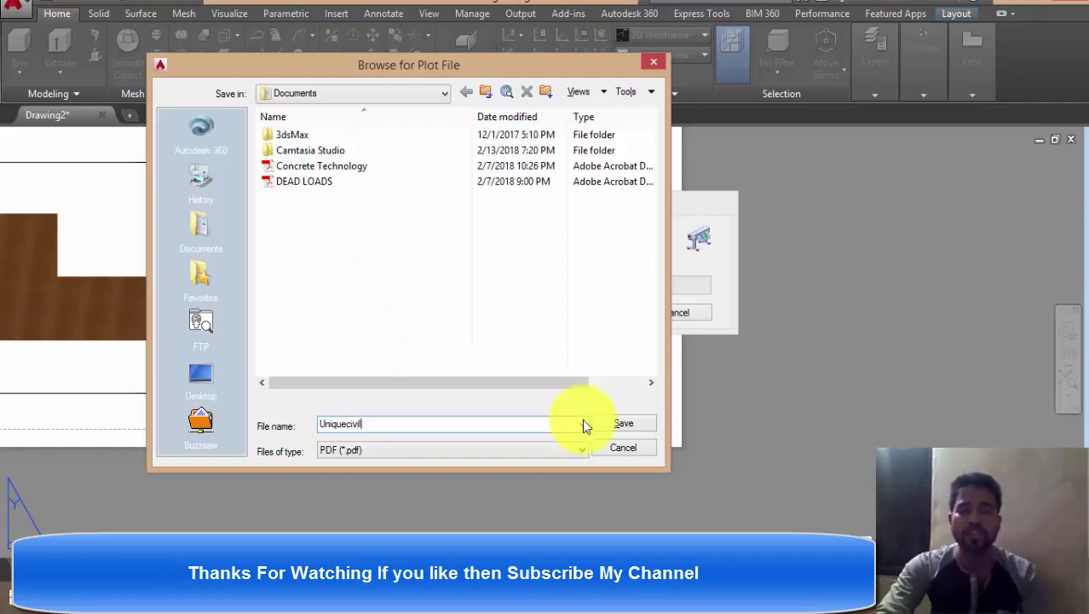
left_click(622, 423)
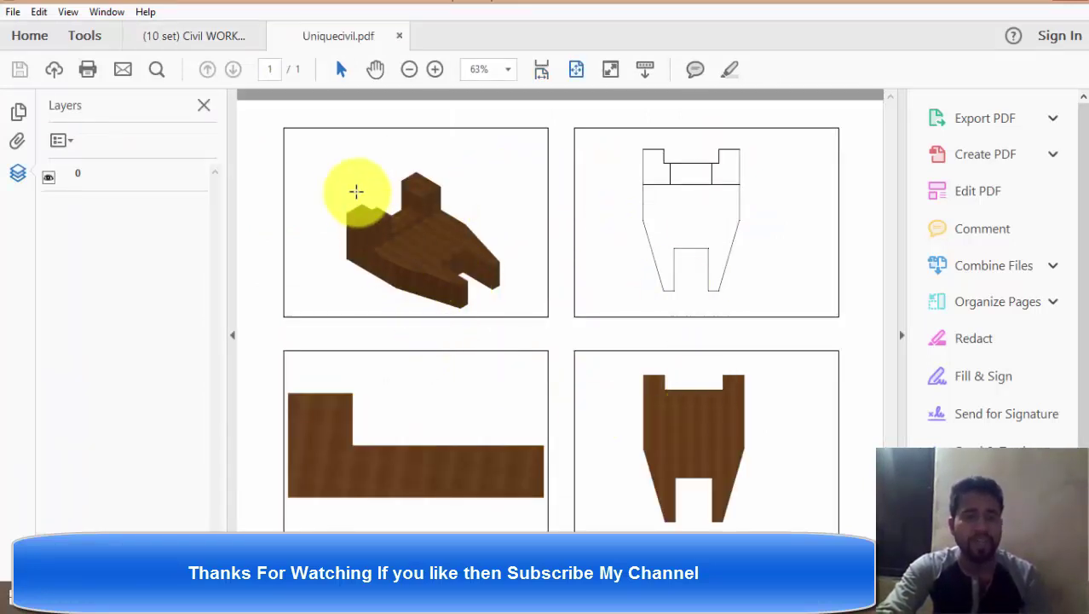
- Check the four wood-textured views in Uniquecivil.pdf, then close only its tab in Acrobat
left_click(8, 14)
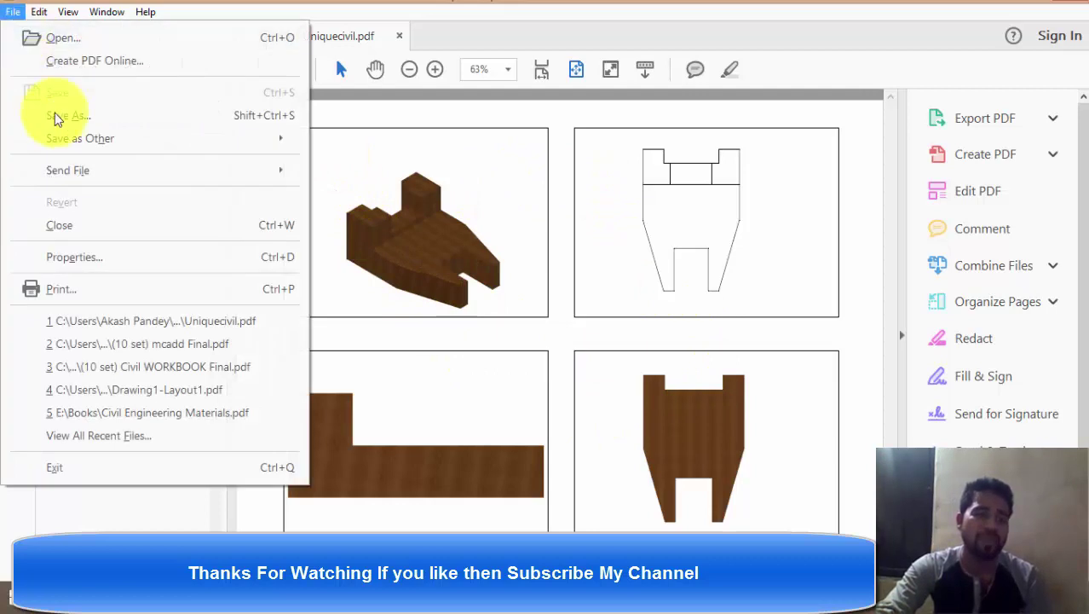
left_click(394, 324)
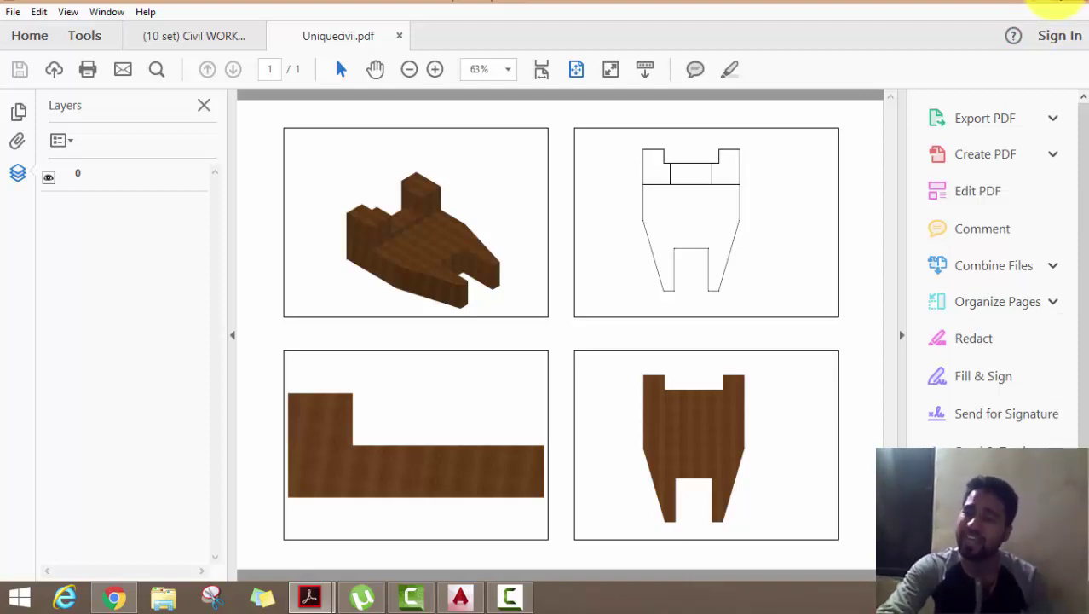
left_click(1070, 5)
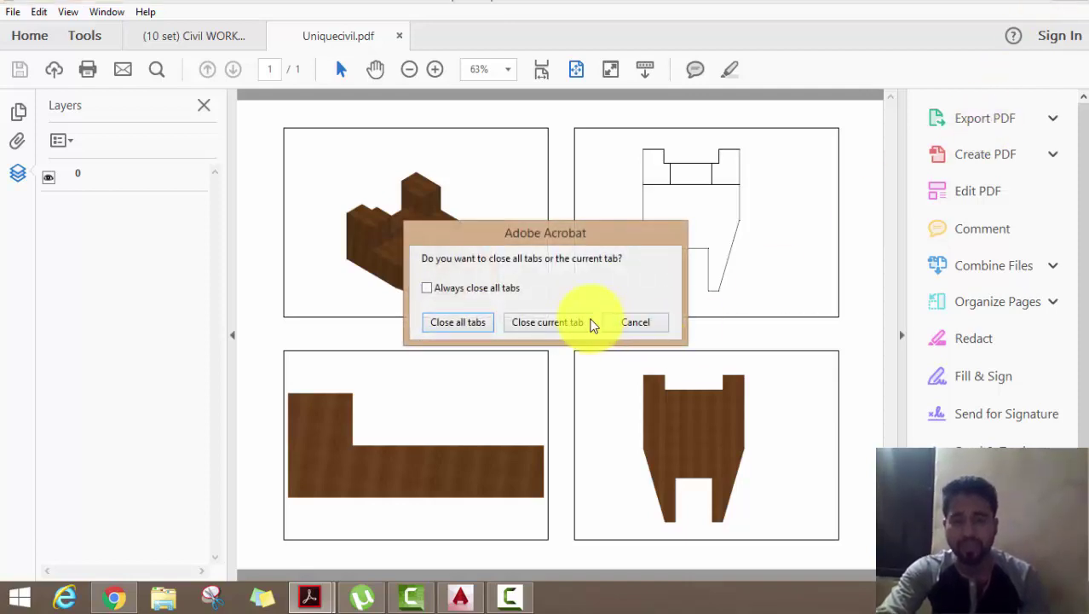
left_click(560, 330)
left_click(510, 597)
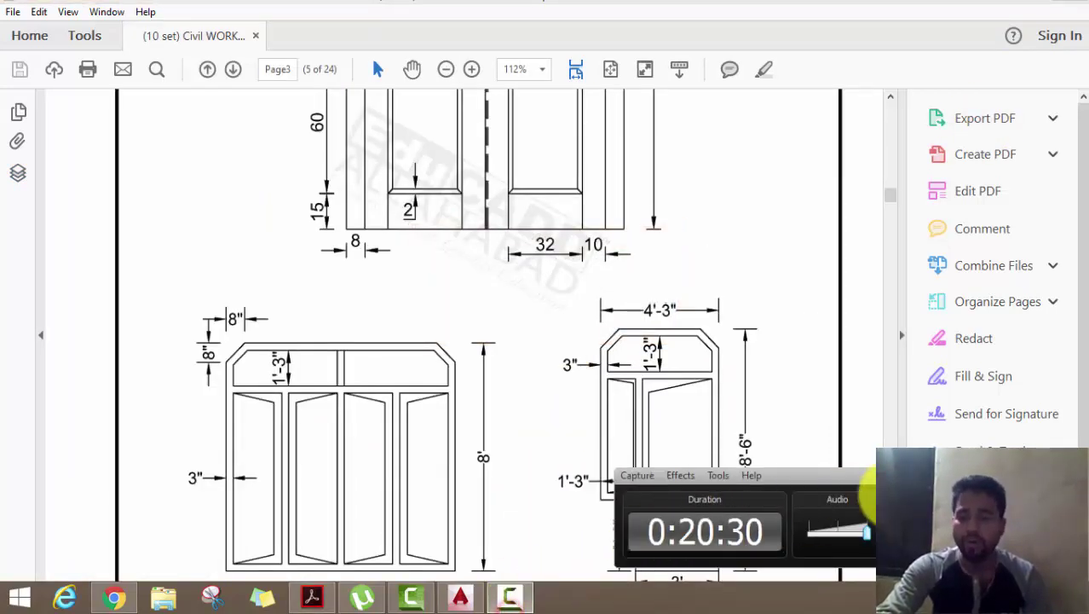